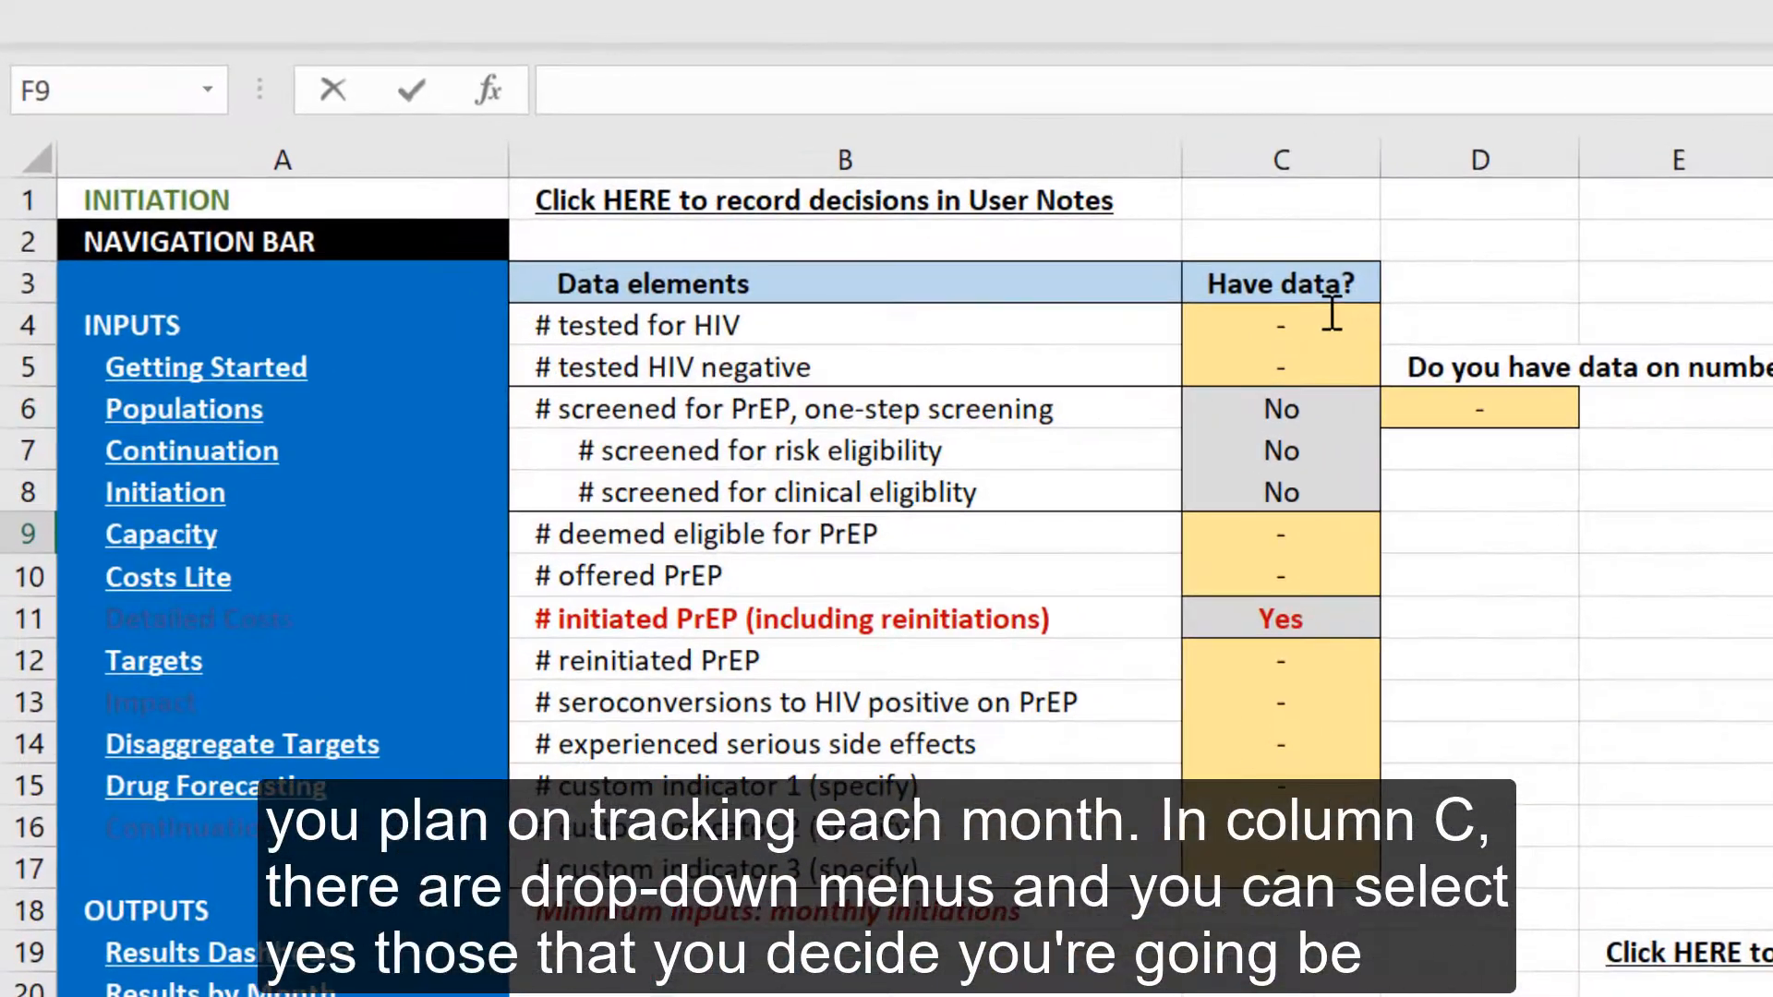
Step: Set "Have data?" to Yes for "# tested for HIV" and "# tested HIV negative"
left_click(852, 203)
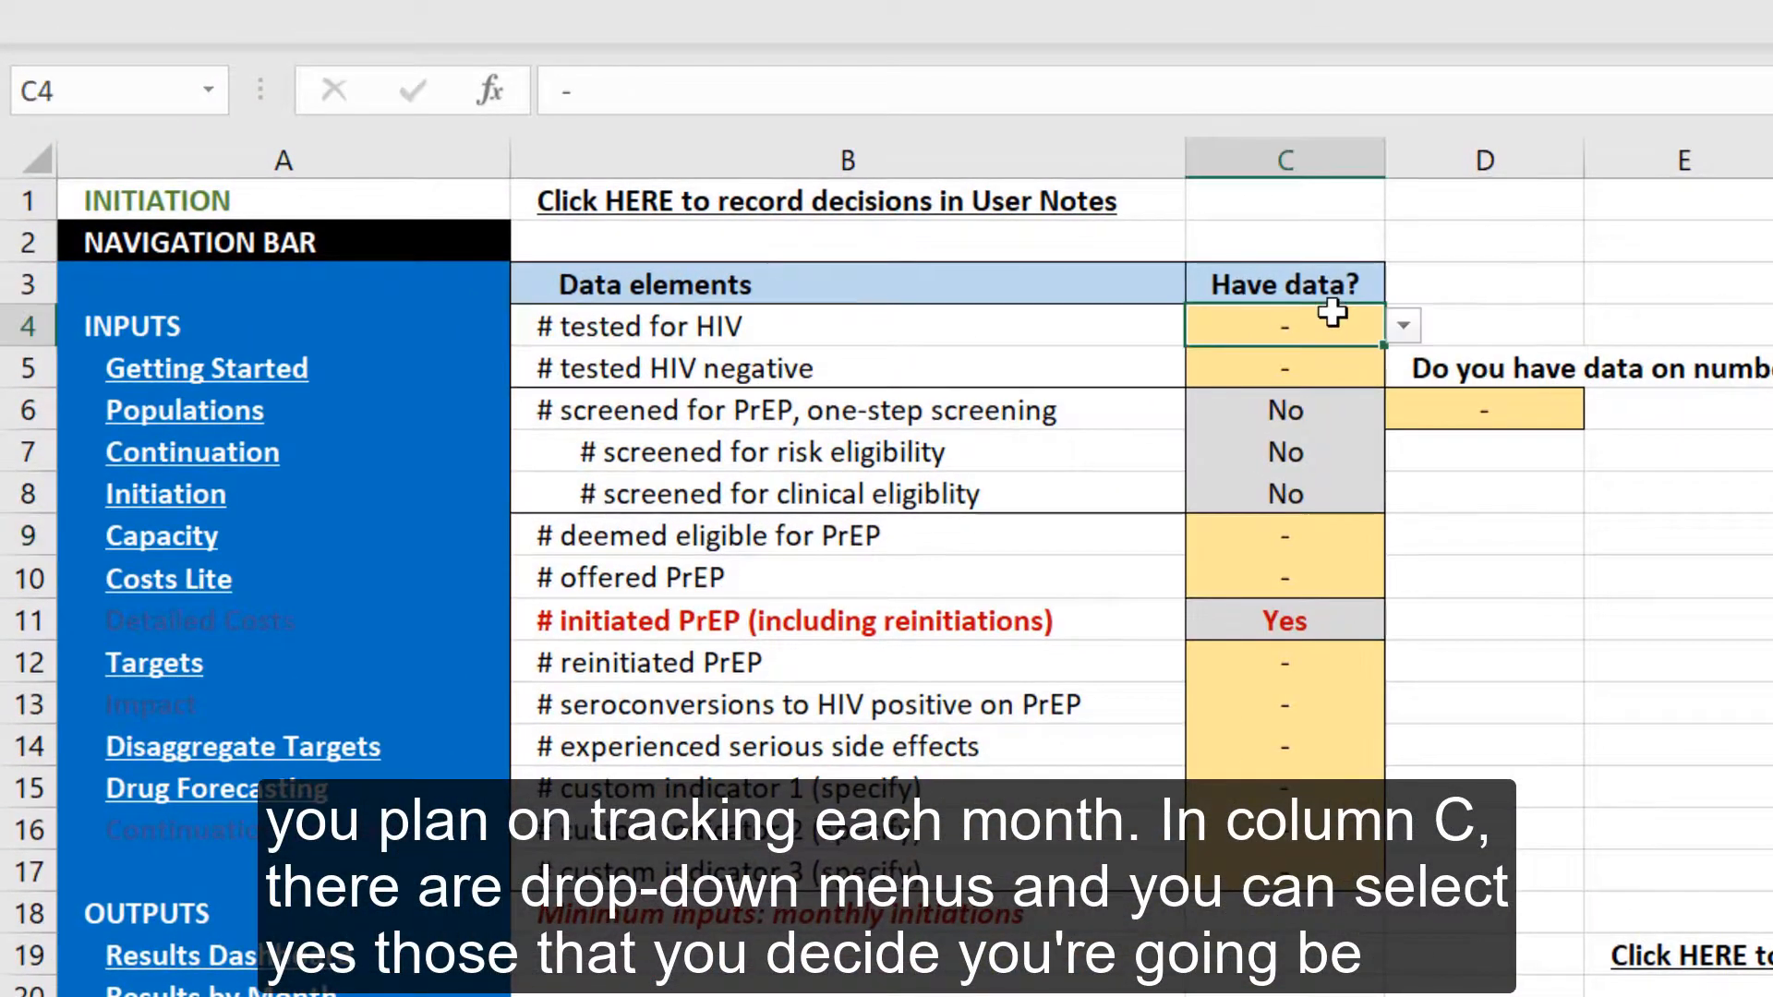
left_click(1403, 326)
left_click(1357, 364)
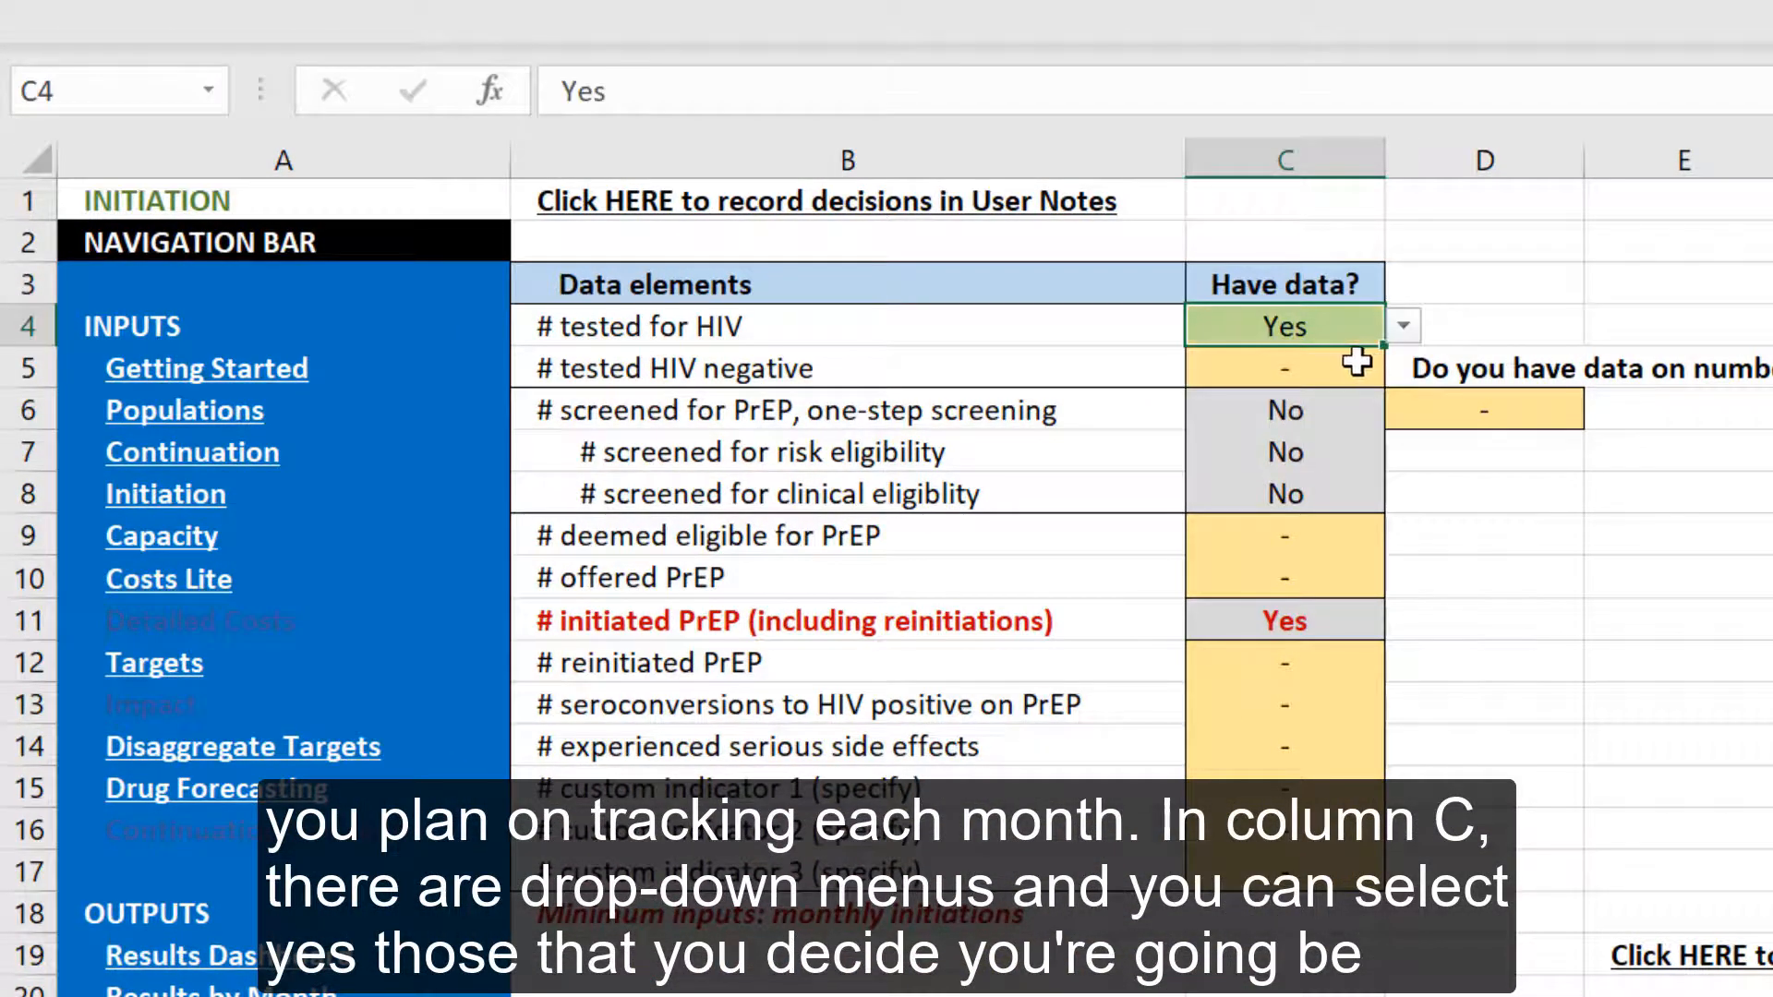
left_click(1356, 366)
left_click(1403, 368)
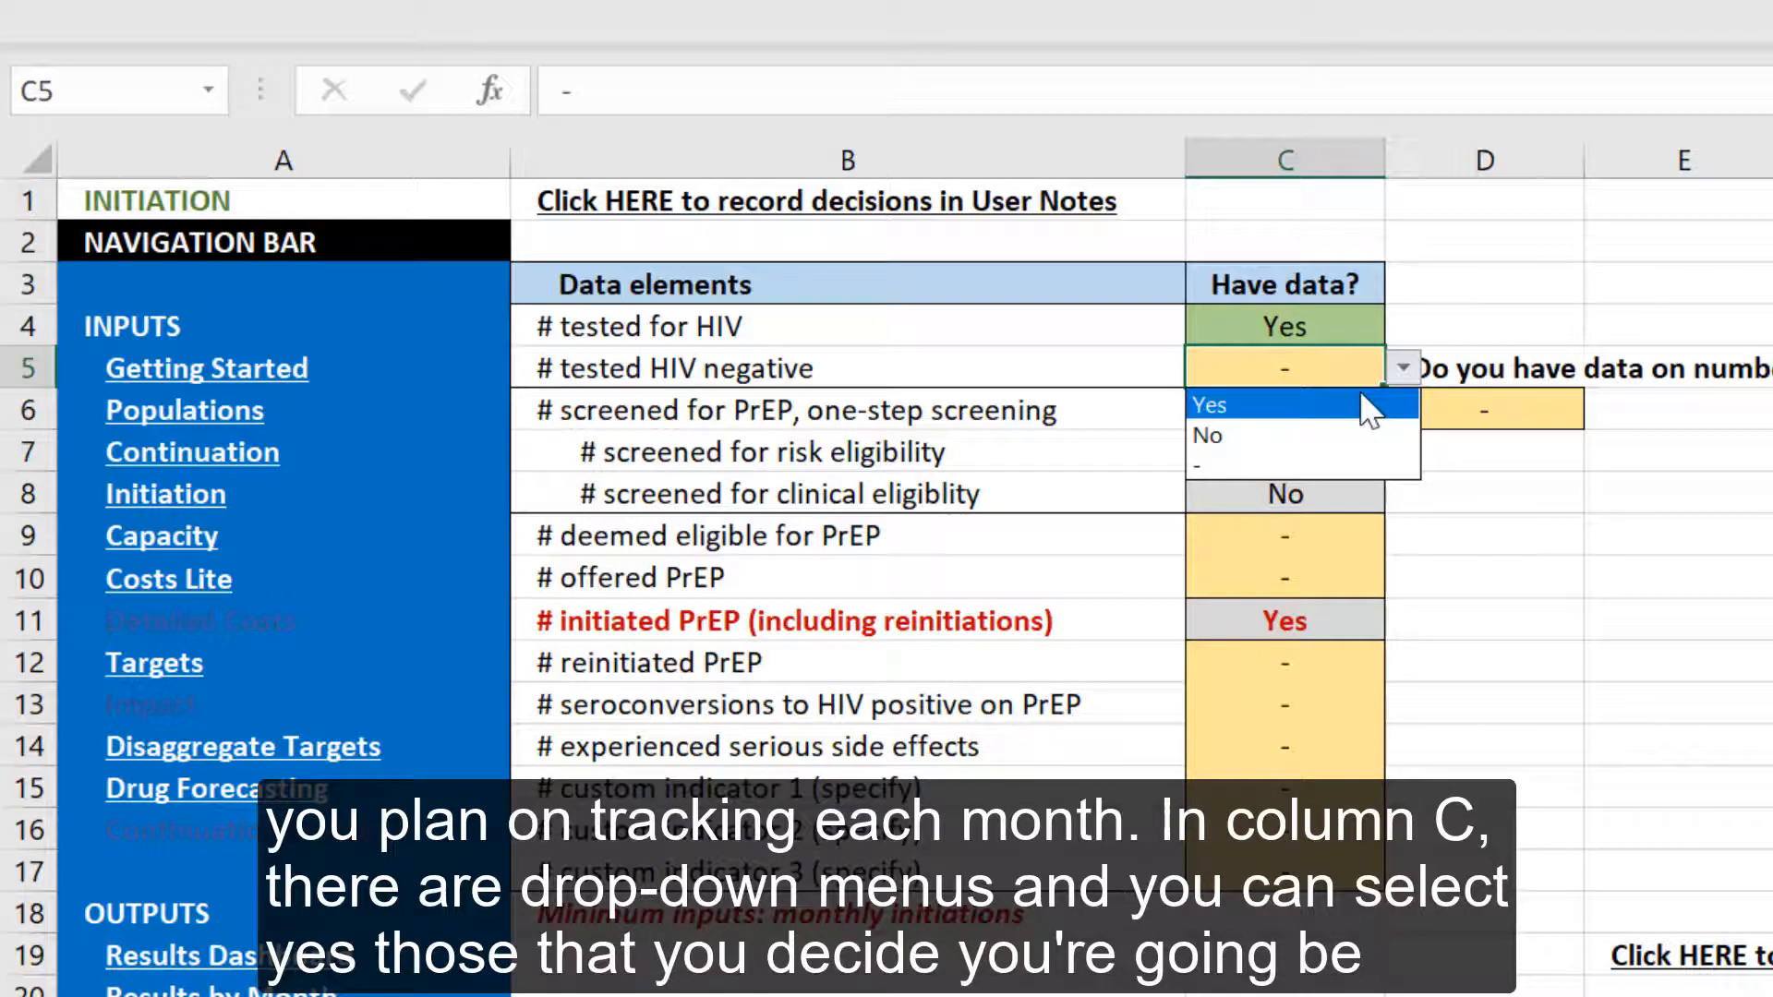
left_click(1359, 404)
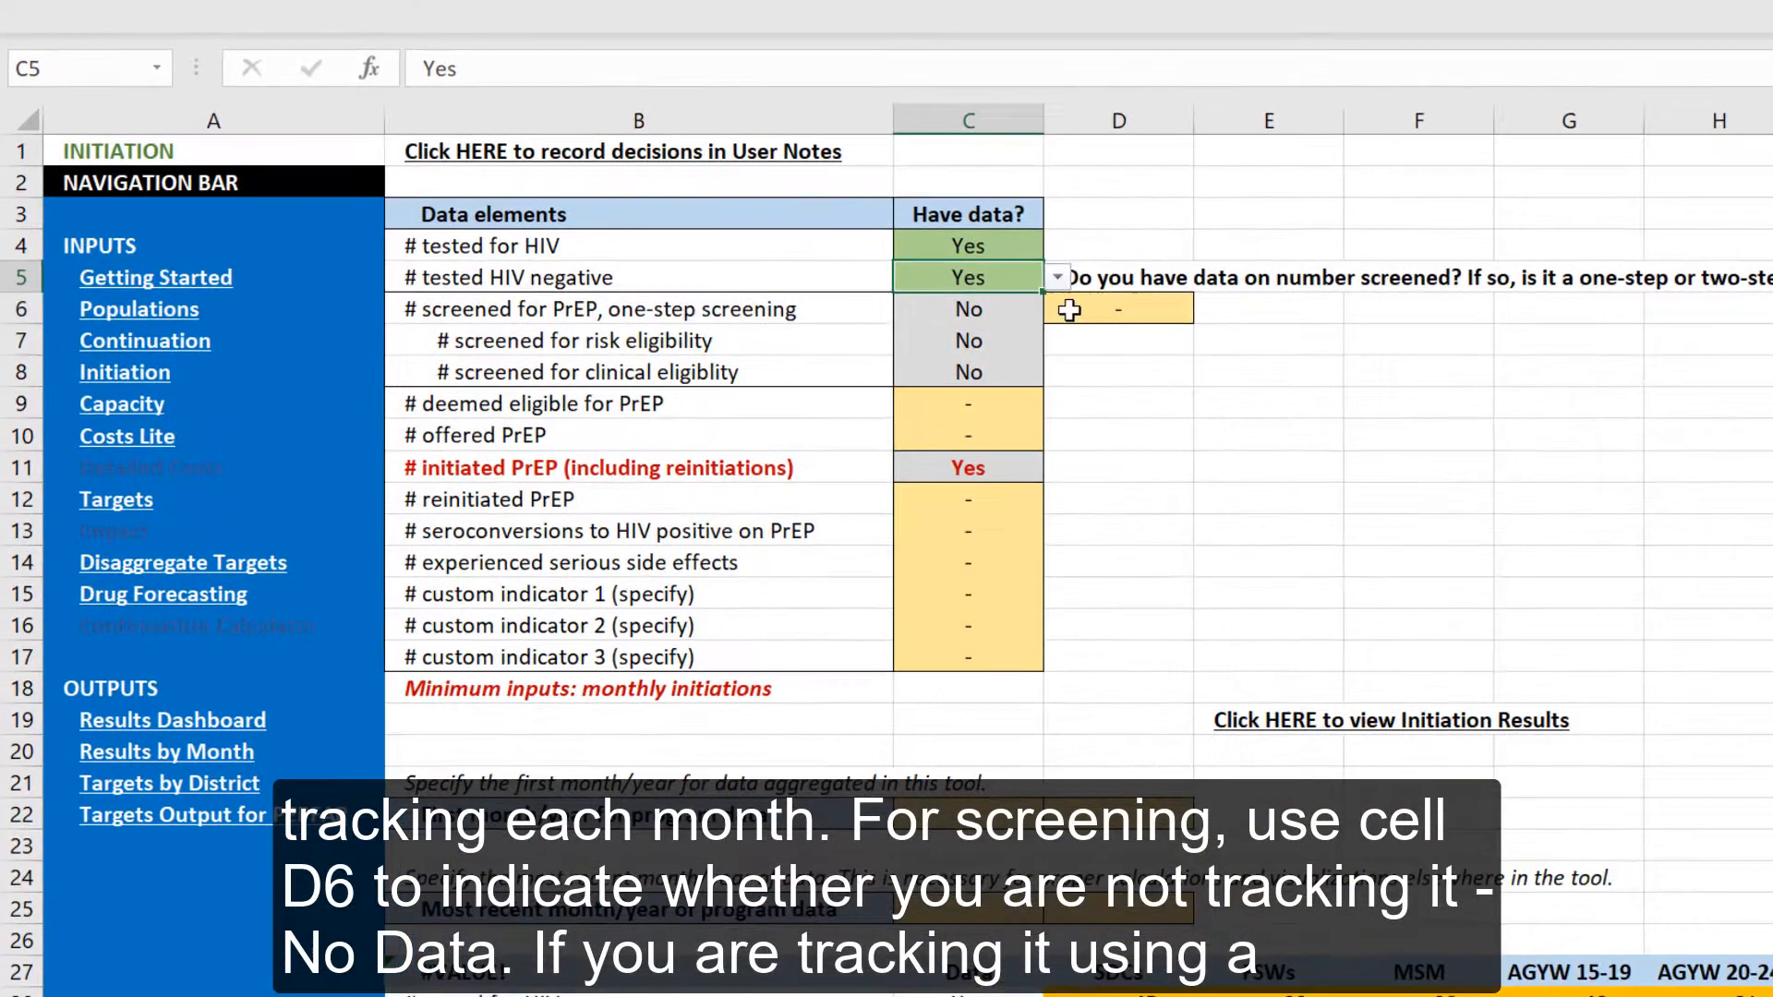
Step: Set the screening data type in cell D6 to One-step
left_click(1113, 310)
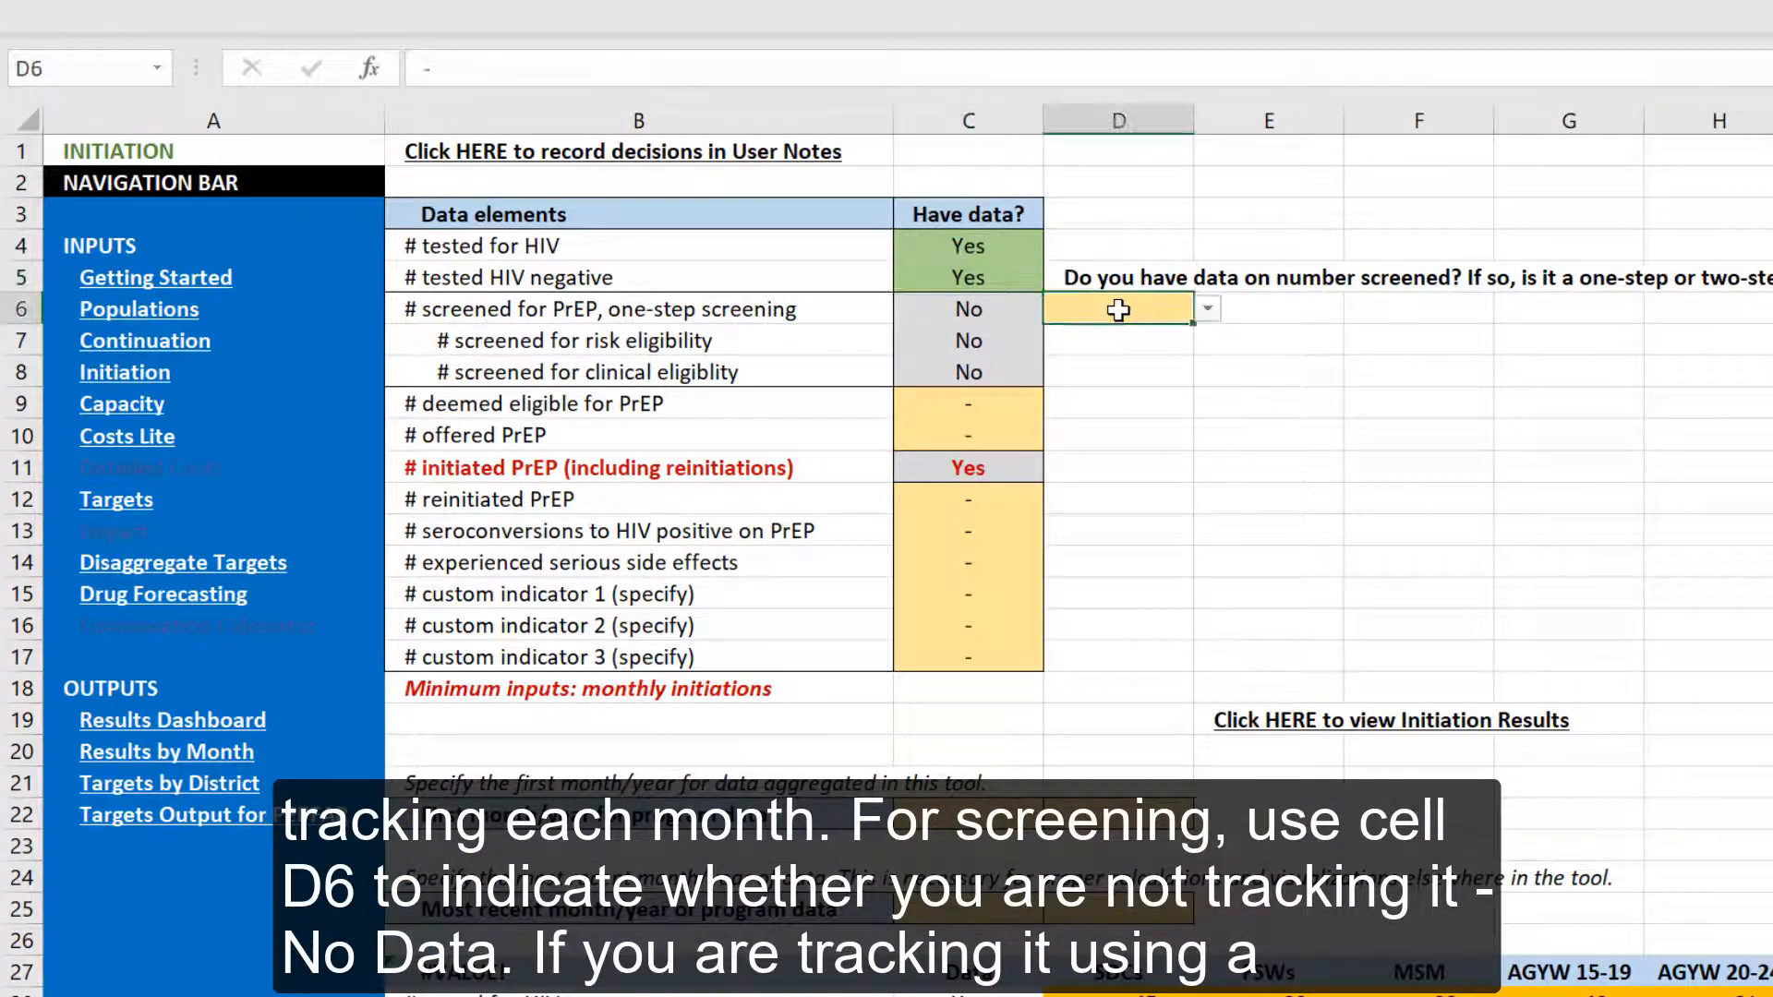
left_click(1208, 311)
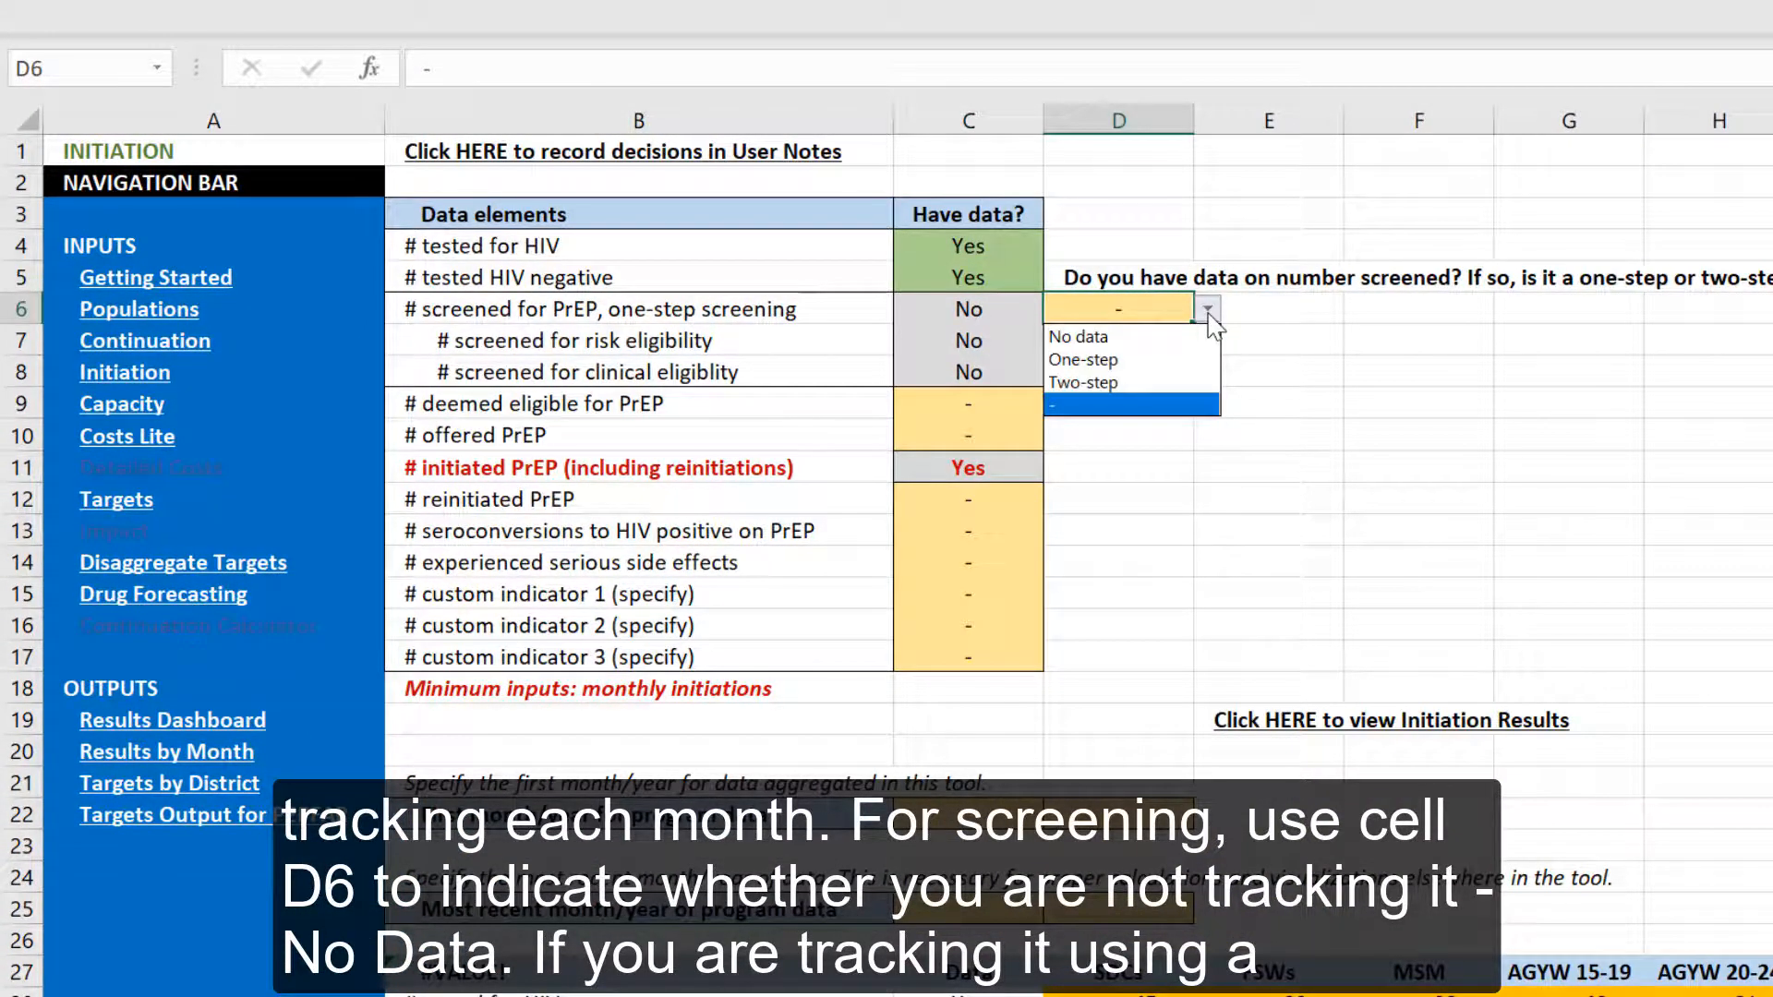
left_click(1174, 369)
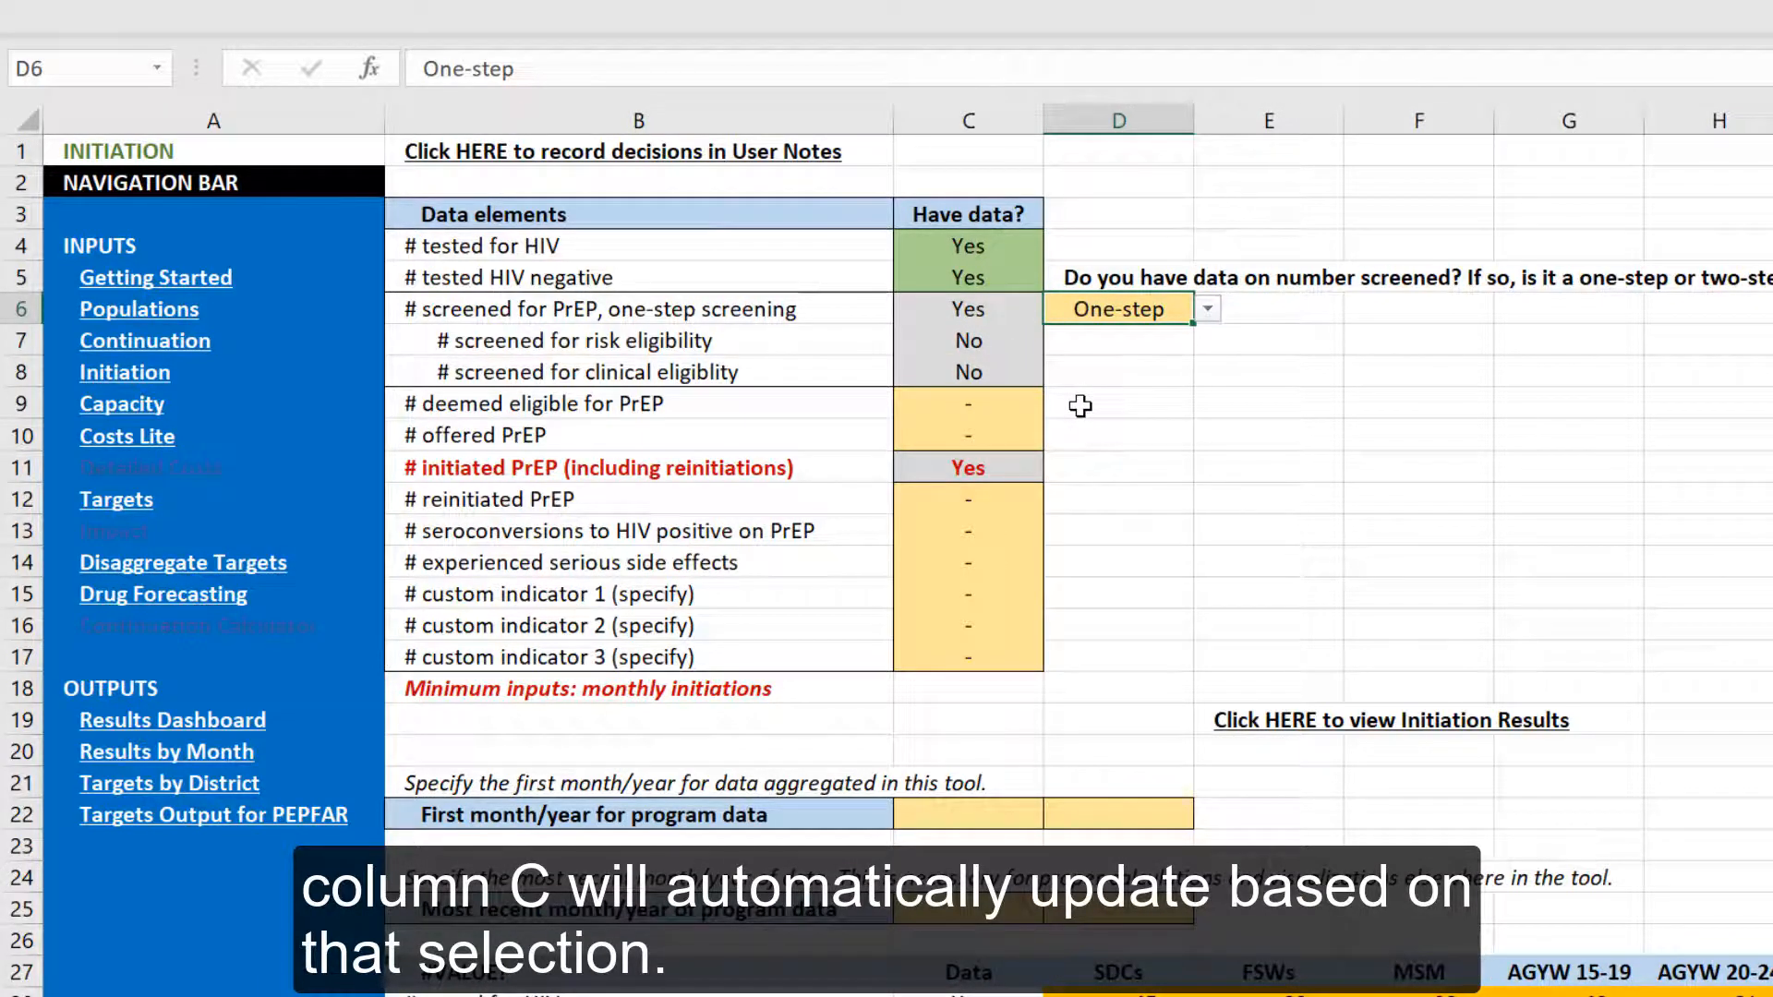
Step: Set "Have data?" to Yes for "# deemed eligible for PrEP", "# offered PrEP" and "# reinitiated PrEP"
left_click(1002, 404)
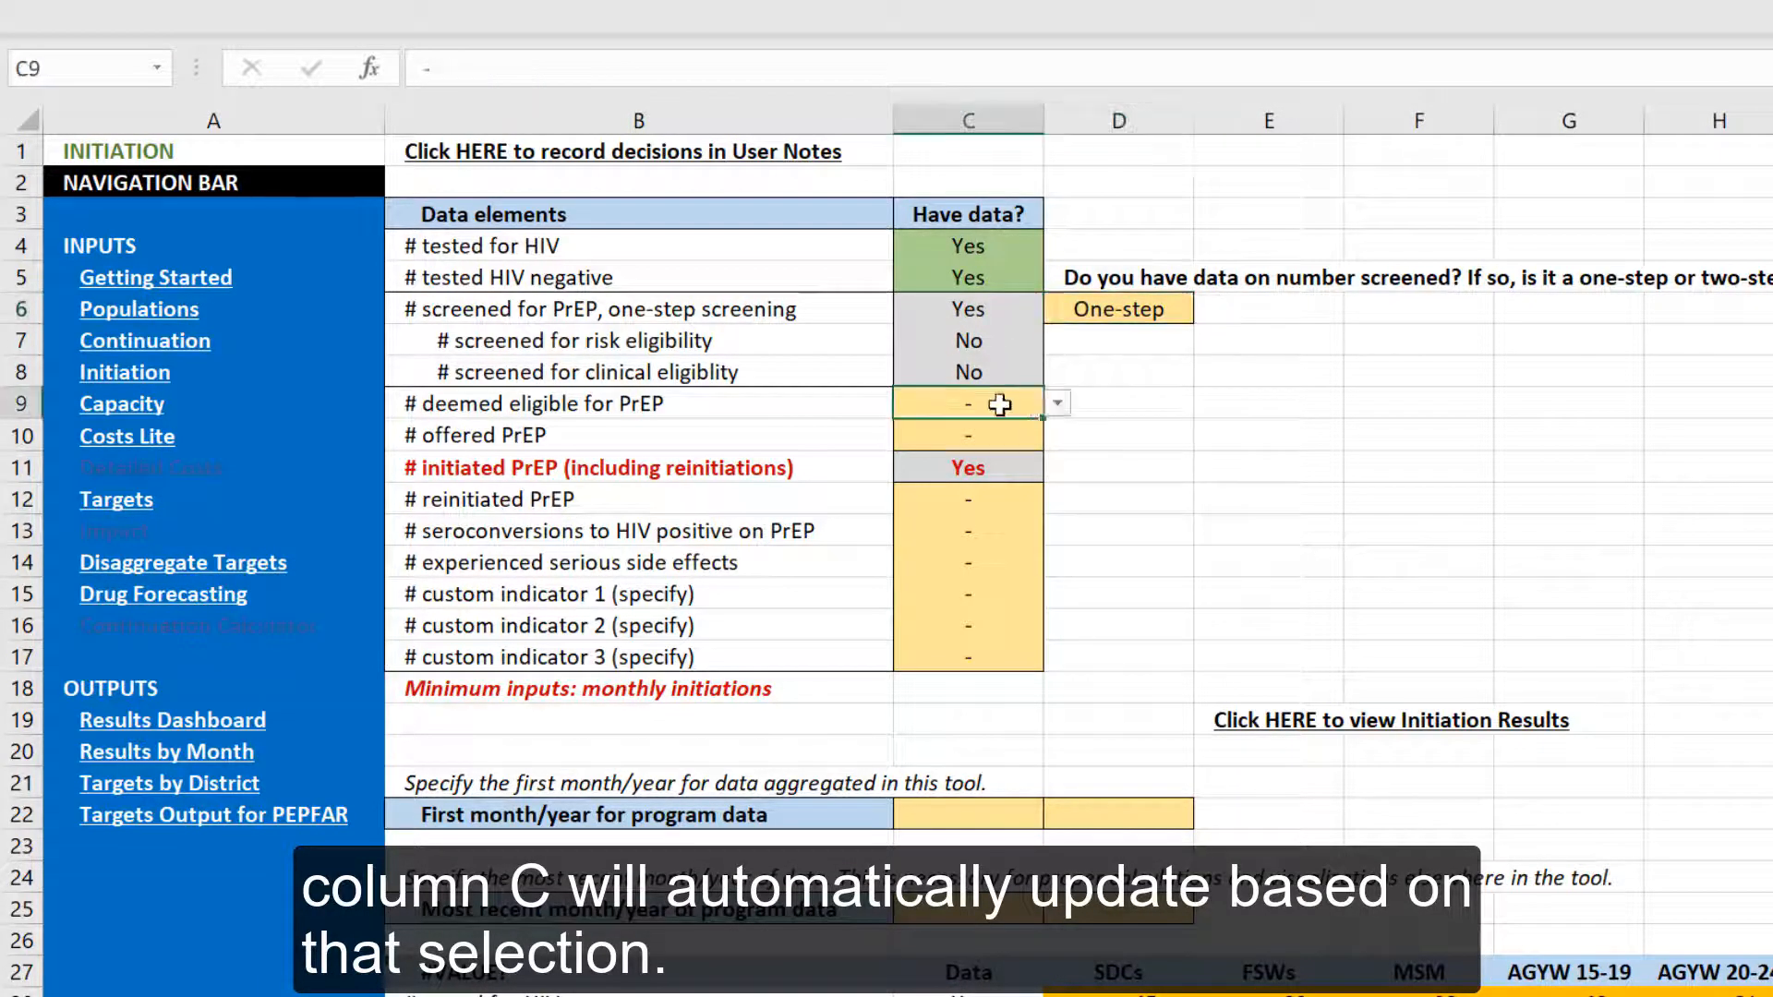
left_click(1057, 403)
left_click(1022, 431)
left_click(1024, 434)
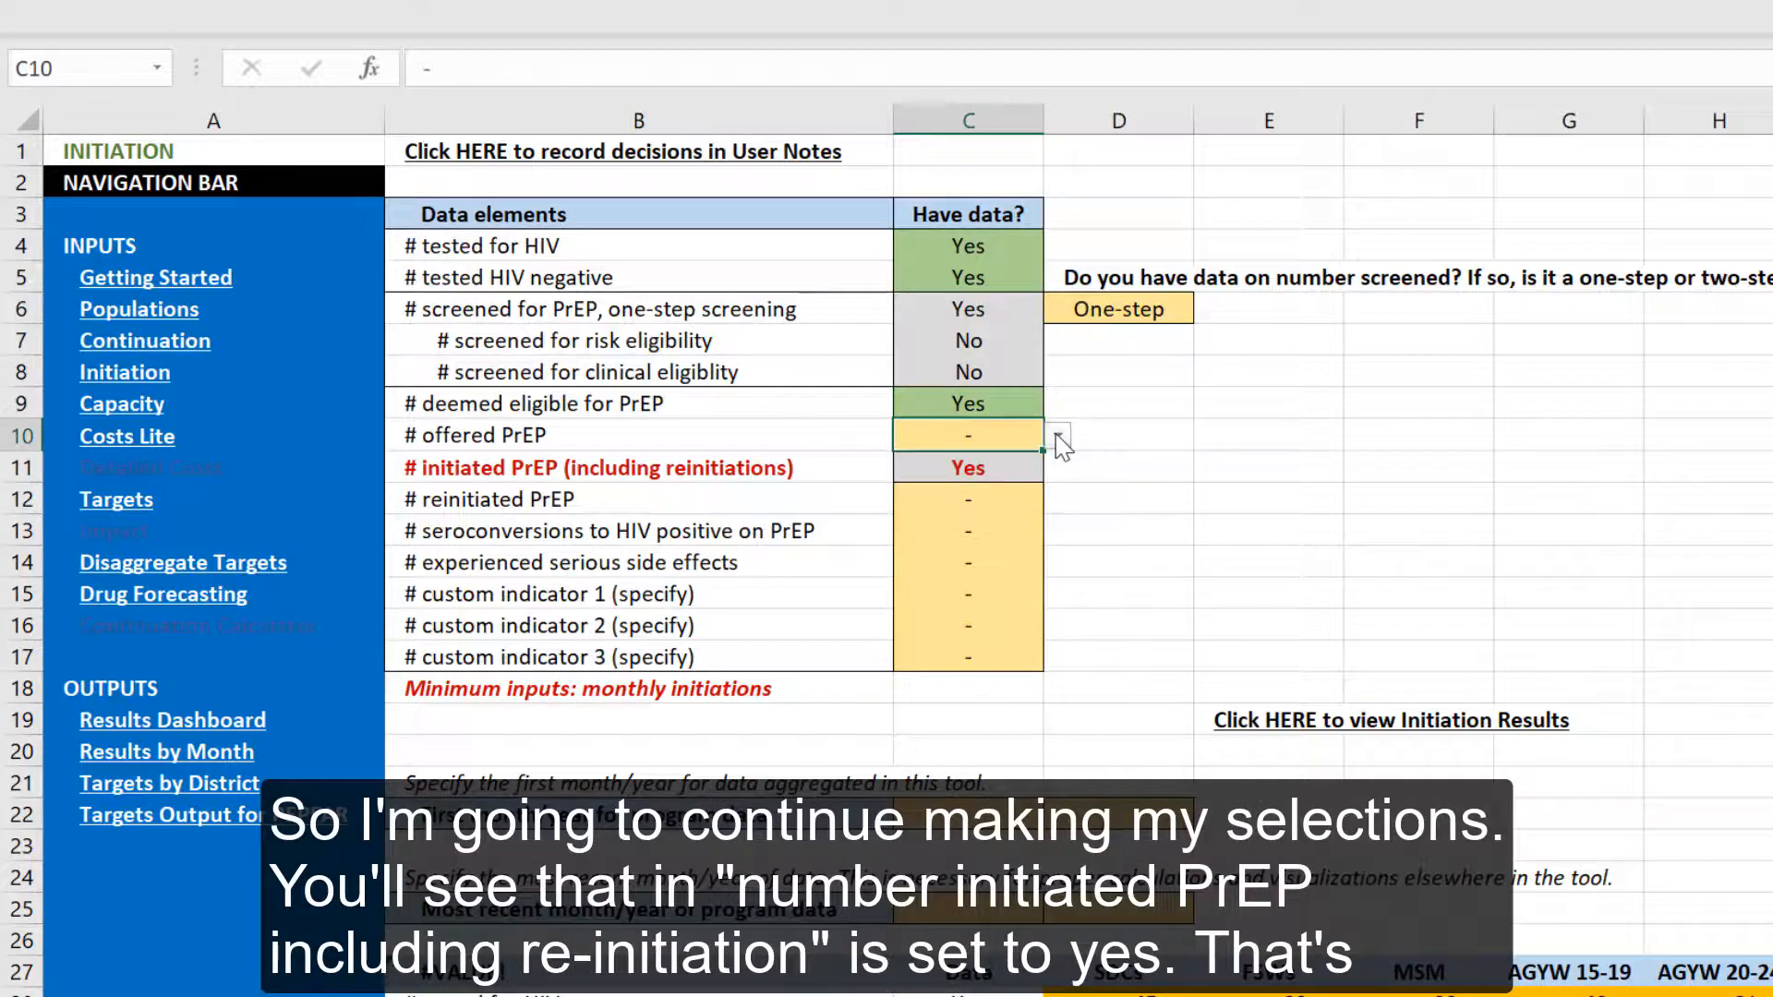
left_click(1058, 435)
left_click(1022, 463)
left_click(1016, 499)
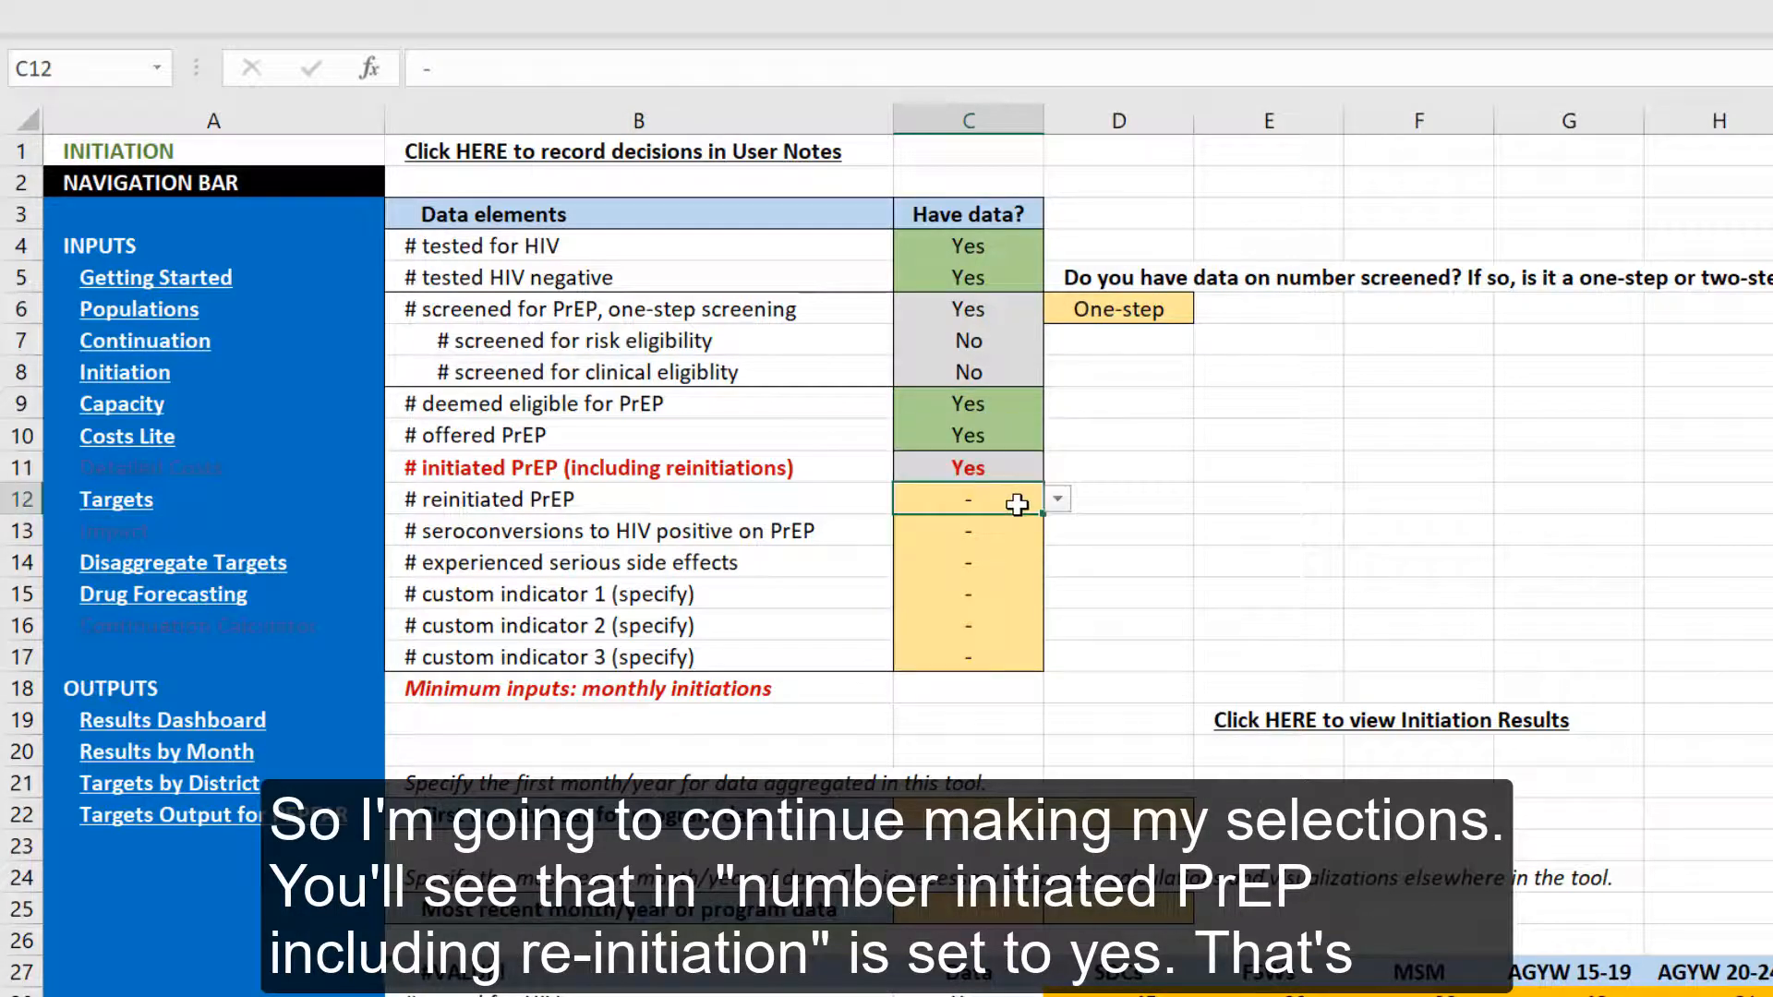
left_click(1058, 500)
left_click(1023, 527)
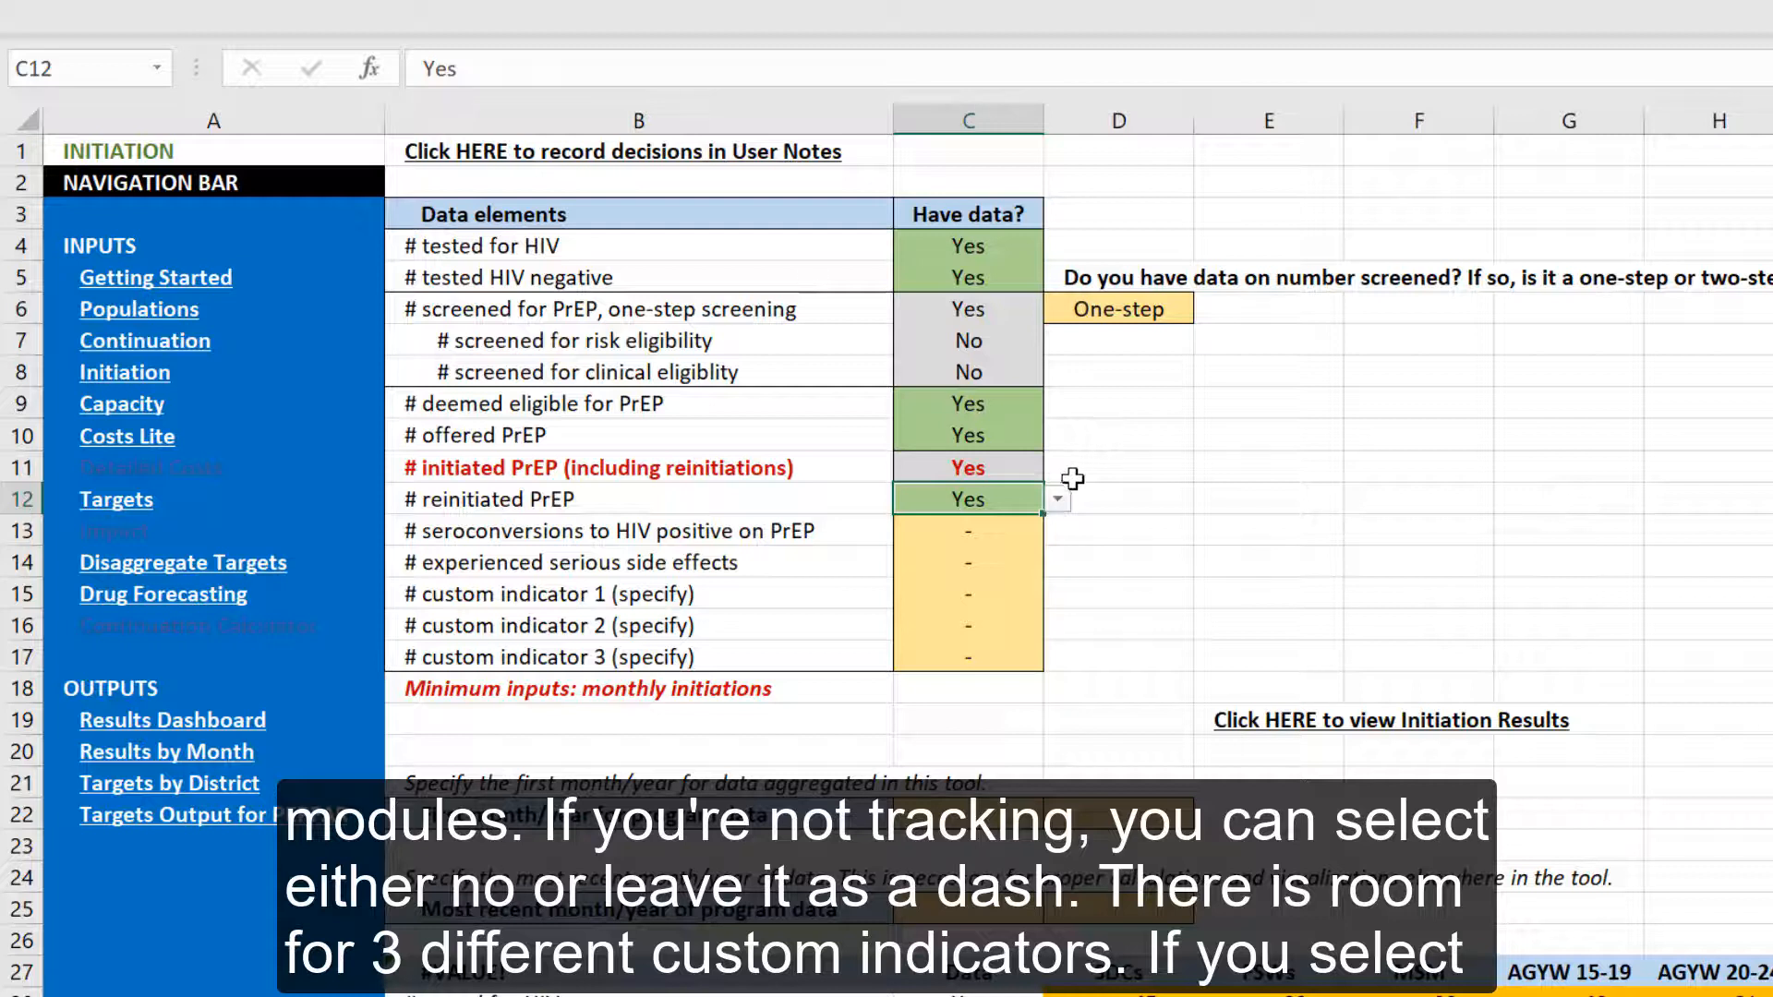
Step: Set "Have data?" to No for "# seroconversions to HIV positive on PrEP" and "# experienced serious side effects"
left_click(1025, 532)
left_click(1057, 531)
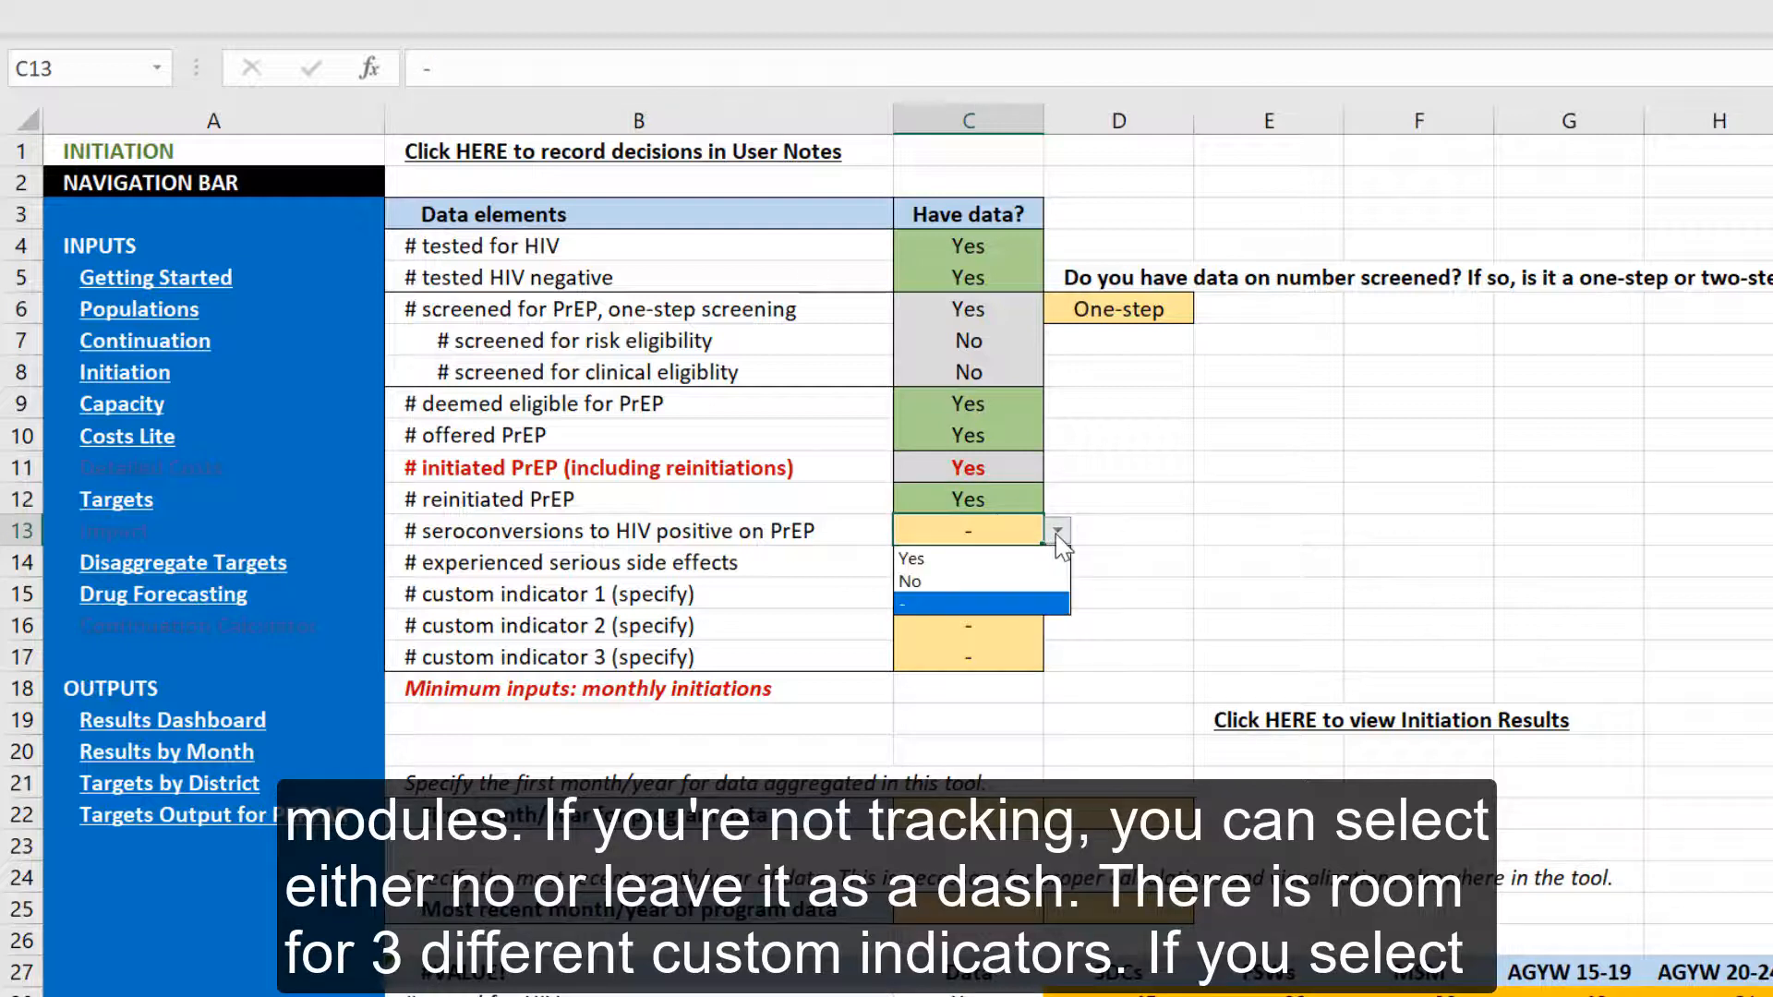
left_click(1016, 582)
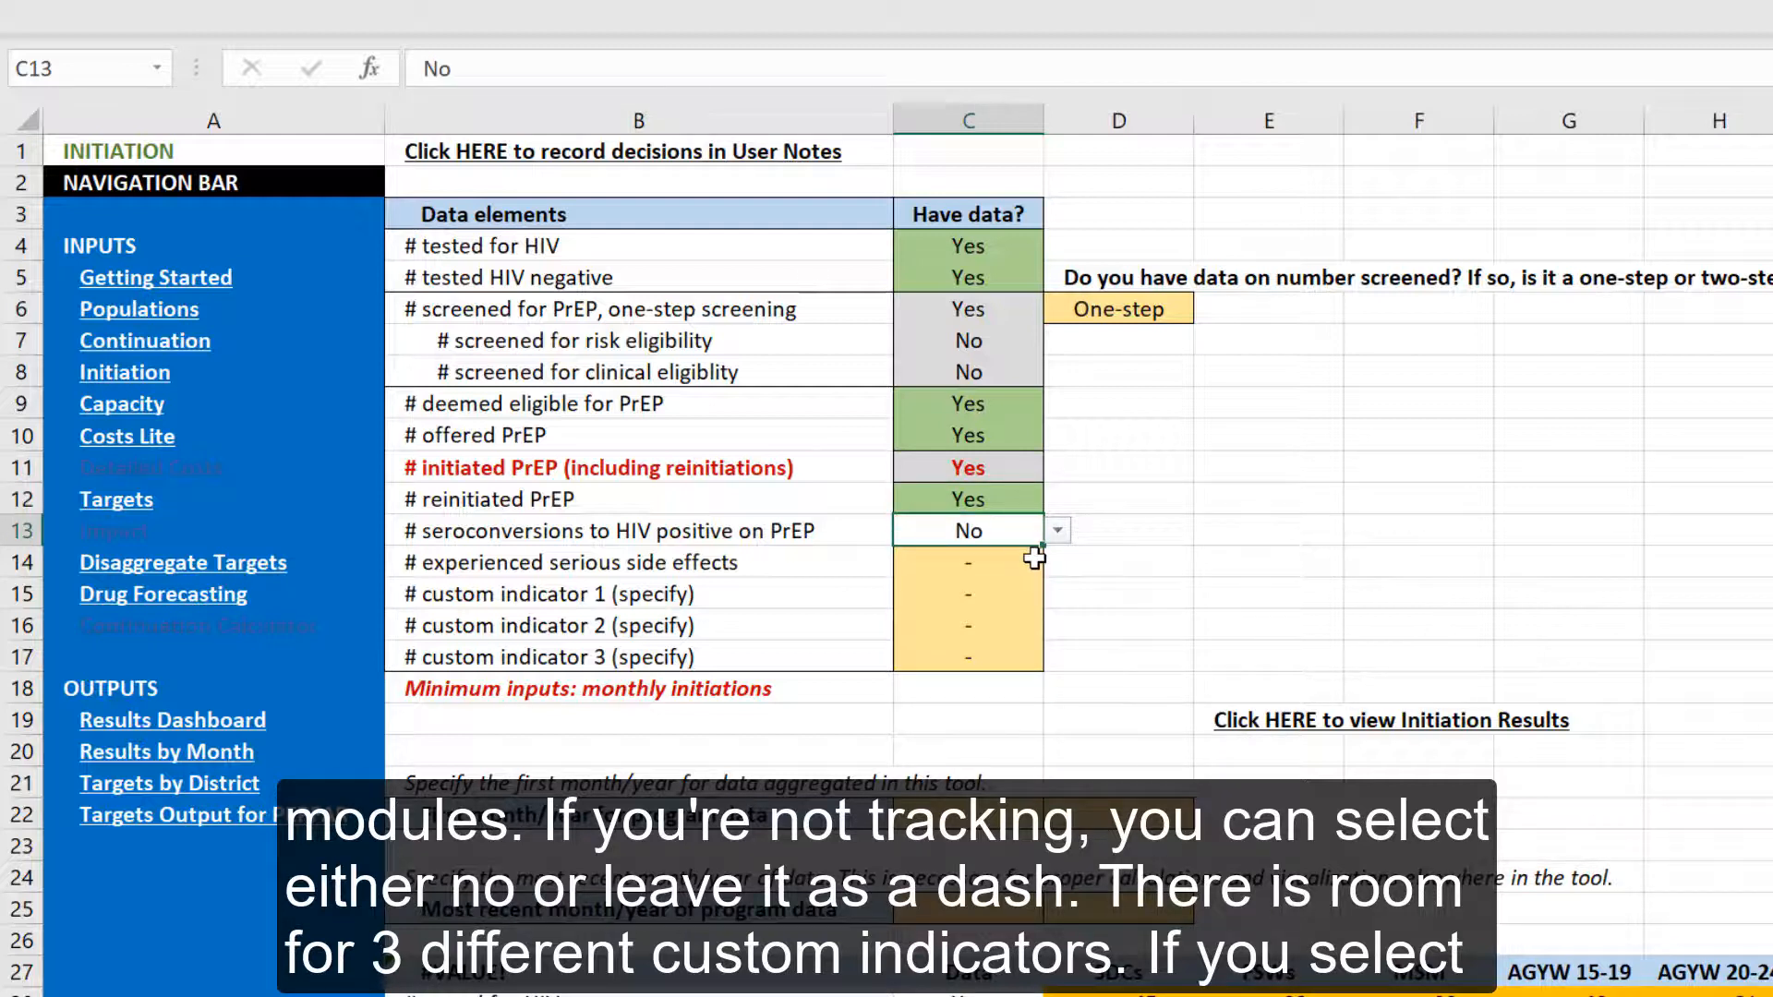
left_click(1034, 558)
left_click(1057, 562)
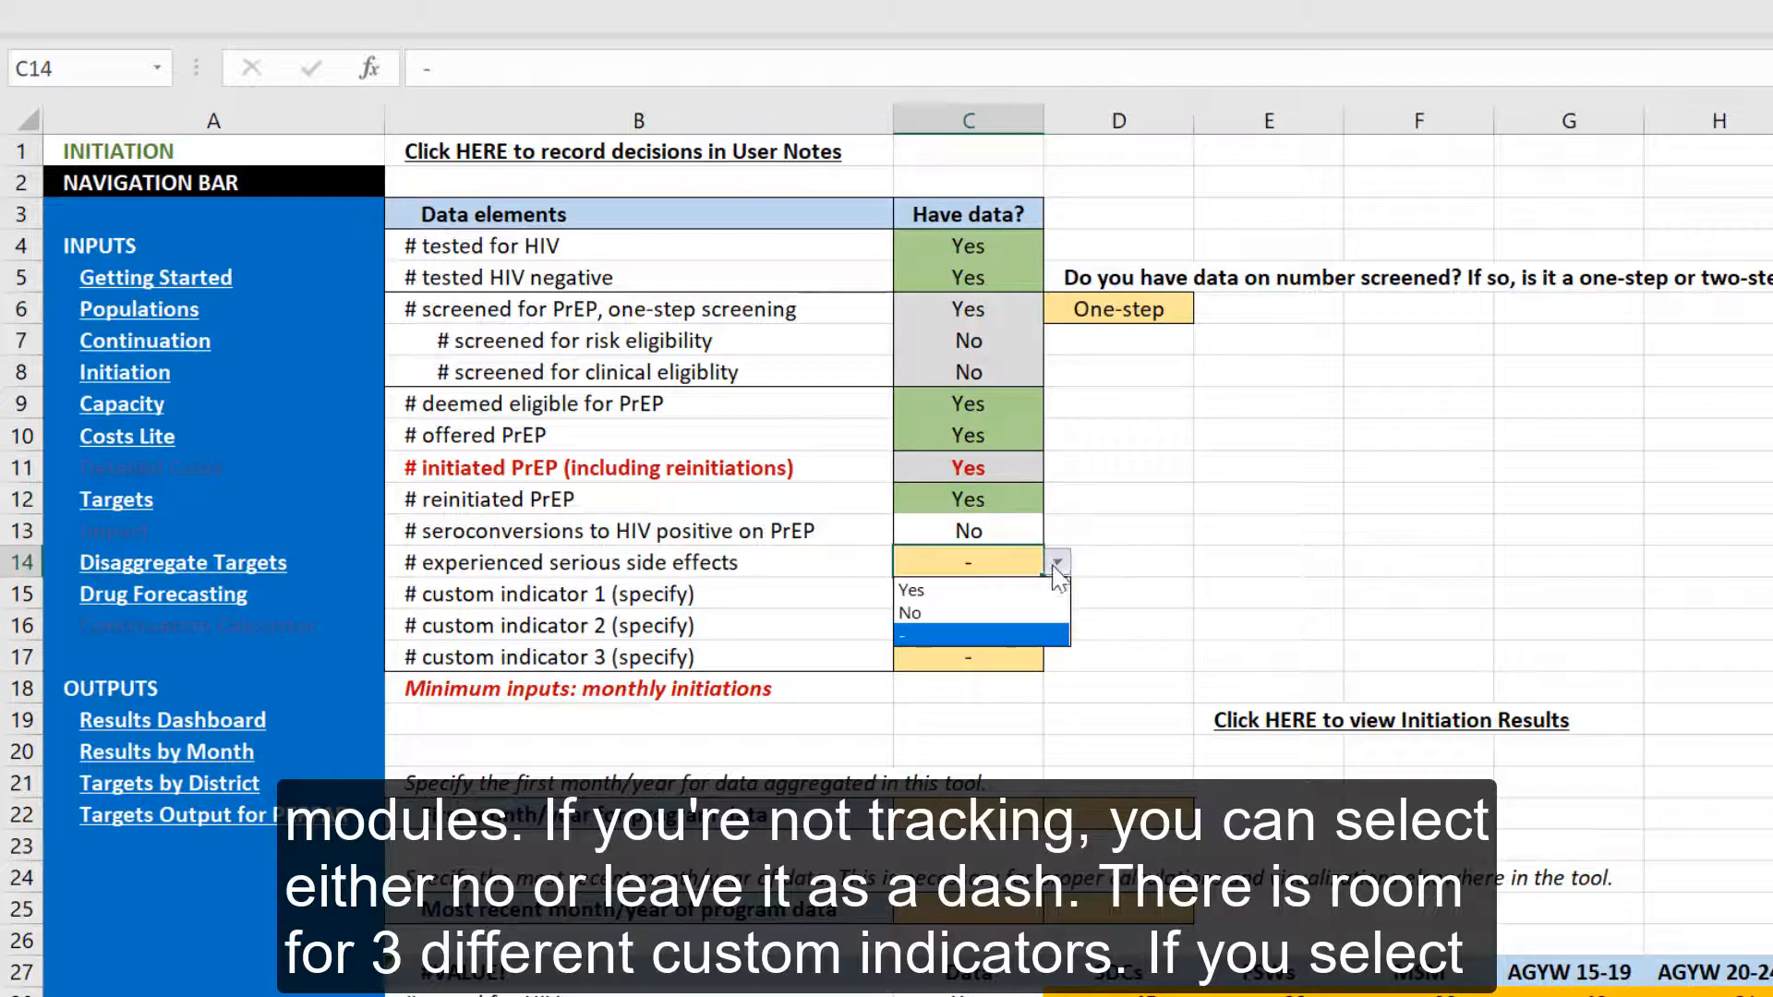
left_click(1014, 611)
Step: Set "Have data?" to Yes for custom indicator 1 and rename the indicator "# referral vouchers"
left_click(1016, 595)
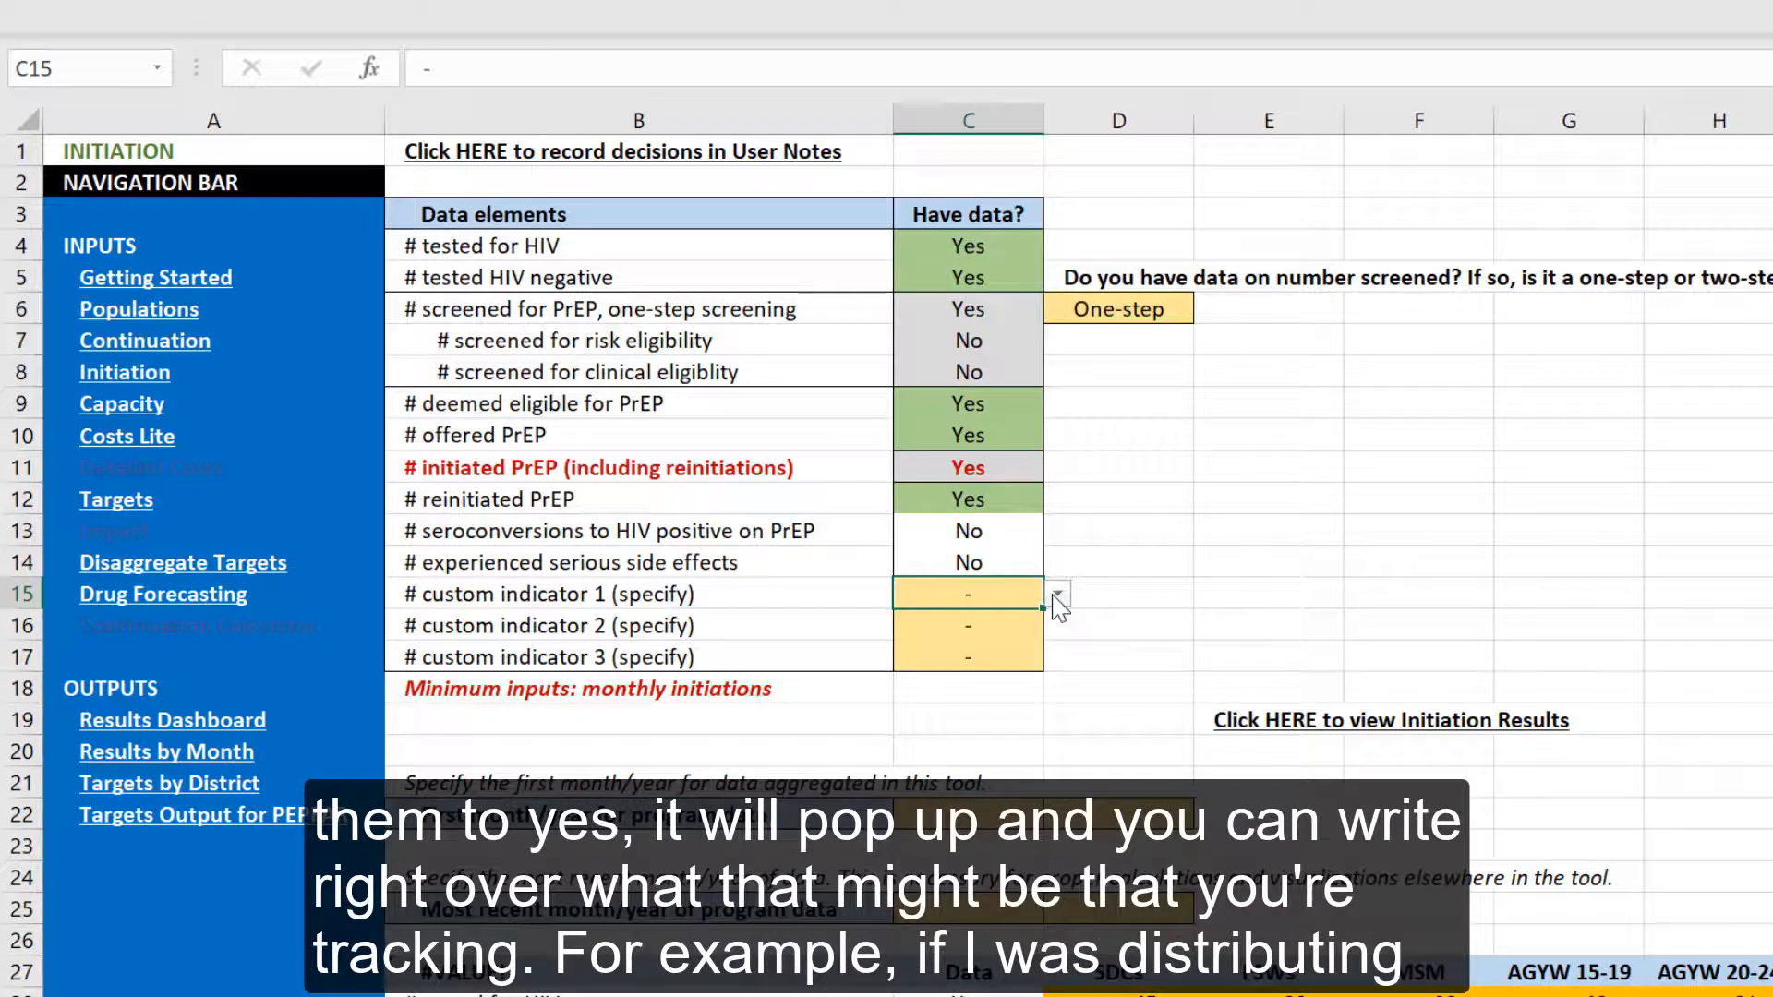
left_click(1057, 595)
left_click(1025, 620)
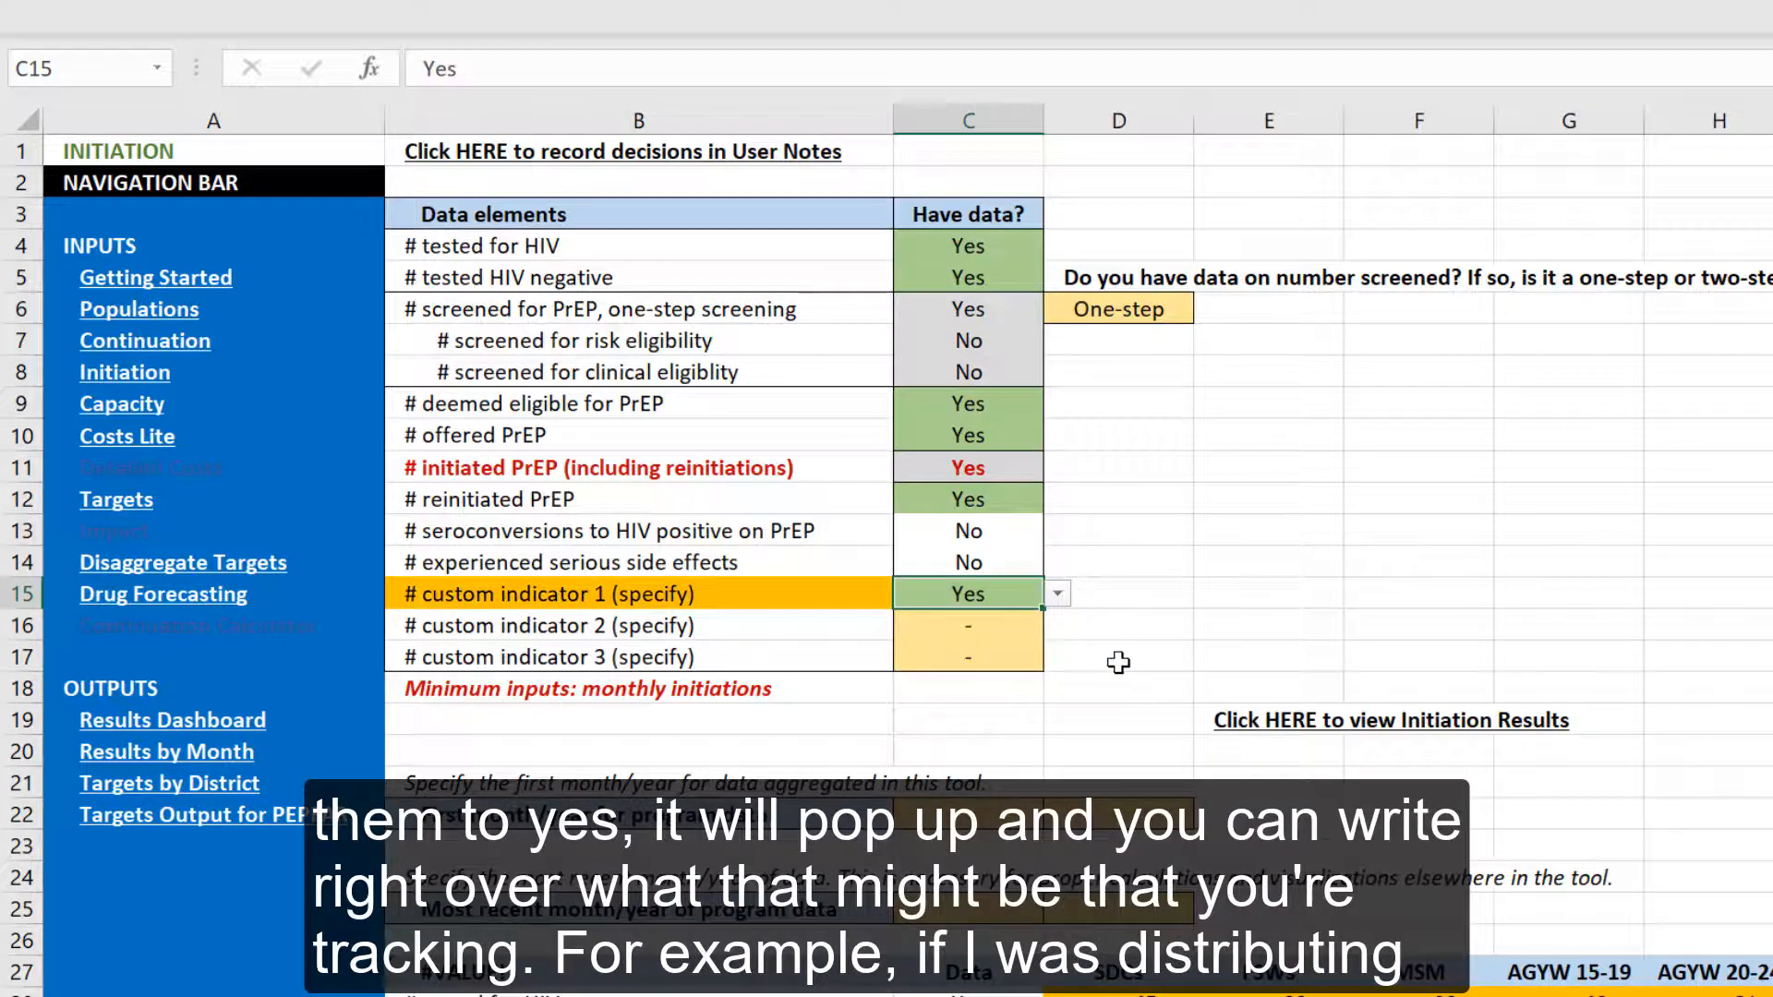
left_click(689, 598)
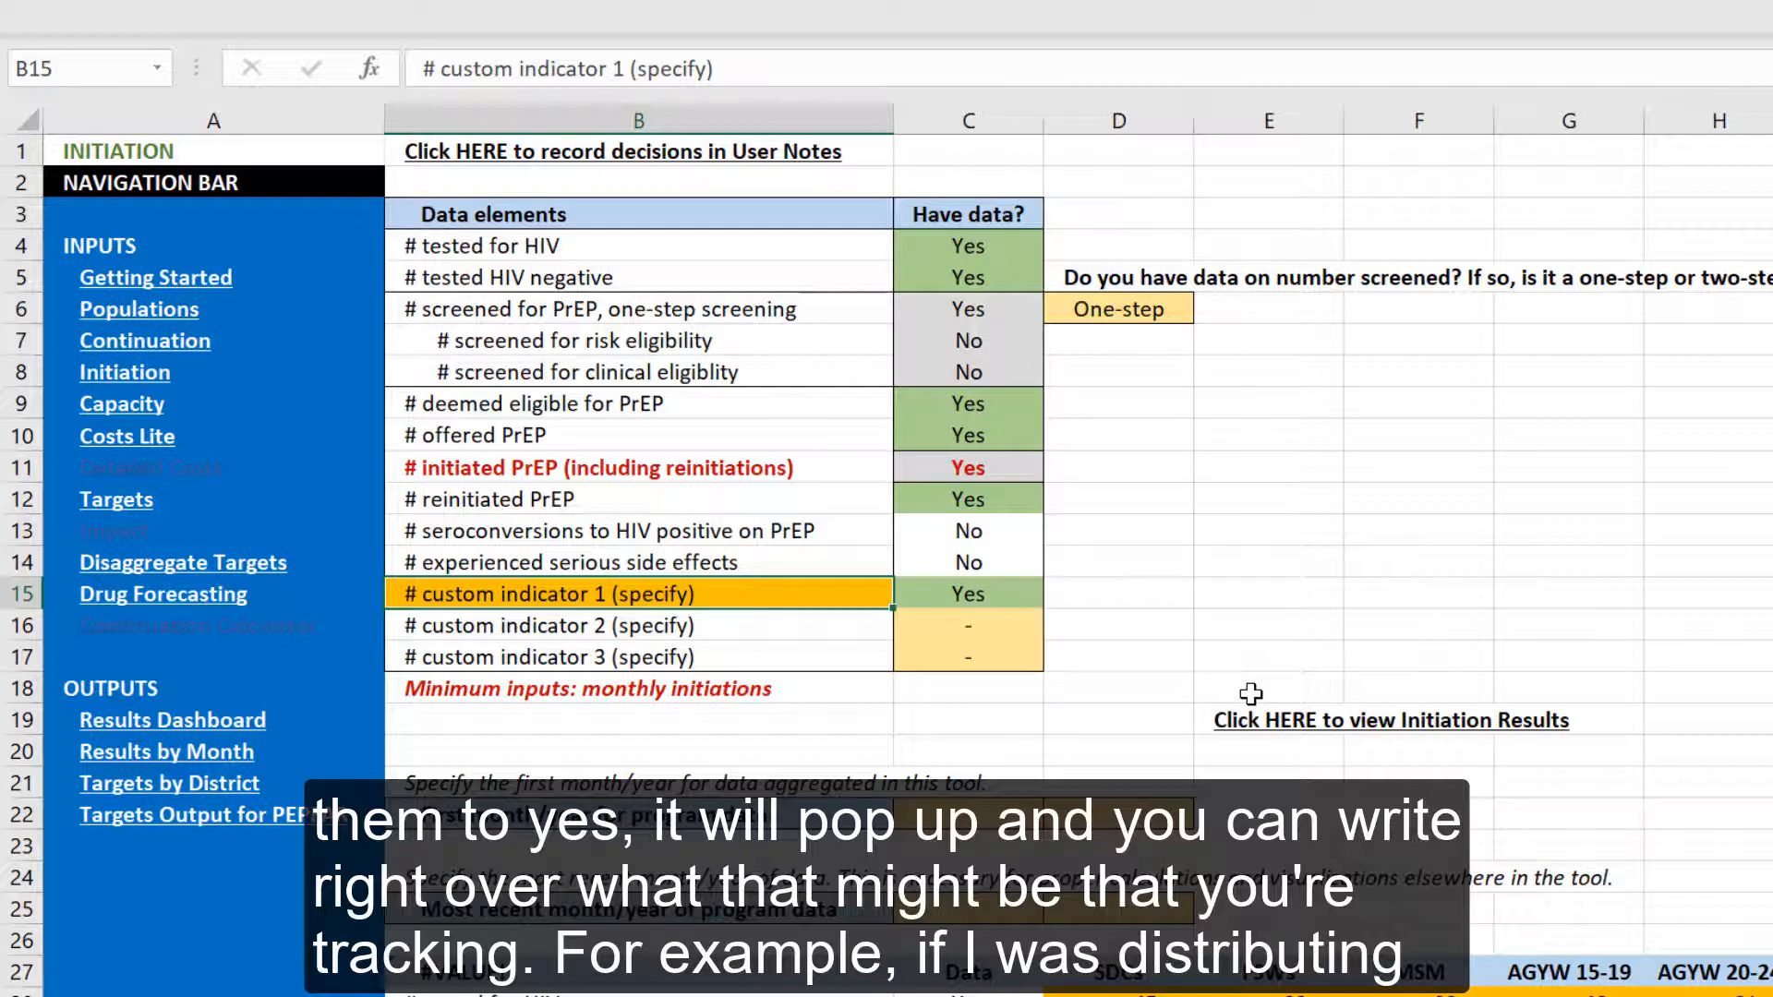
type("# referr")
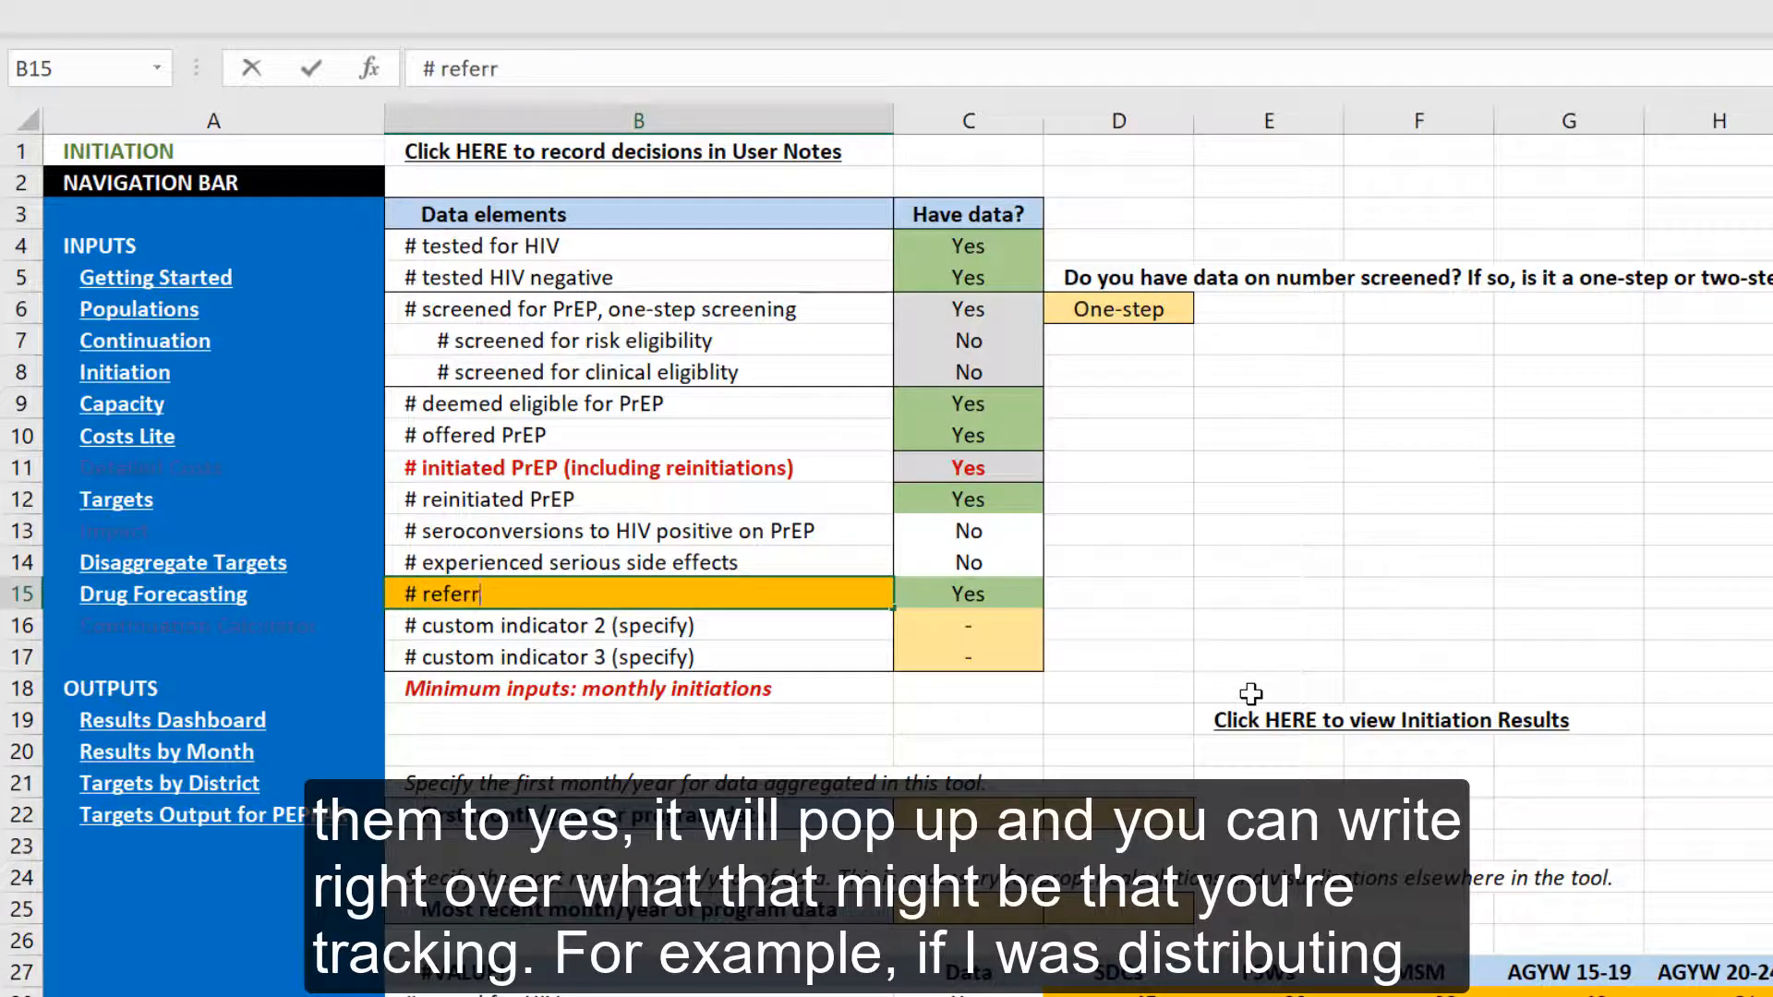
type("al vouchers")
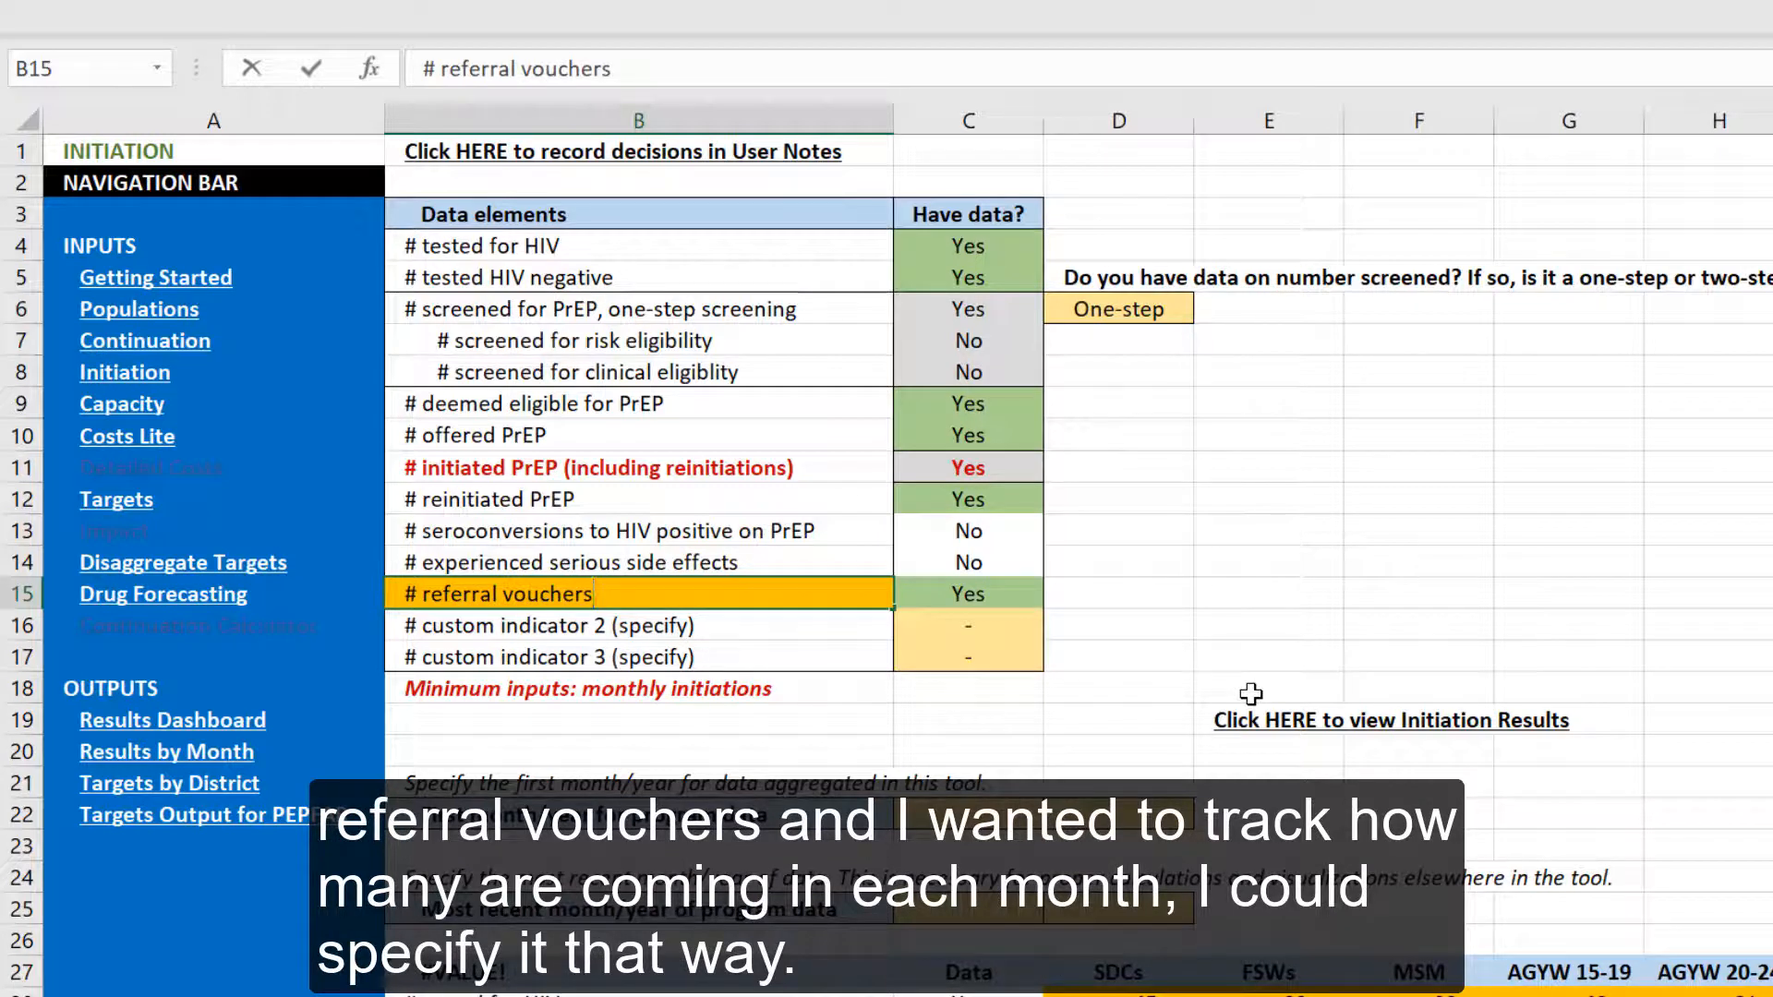
key("Return")
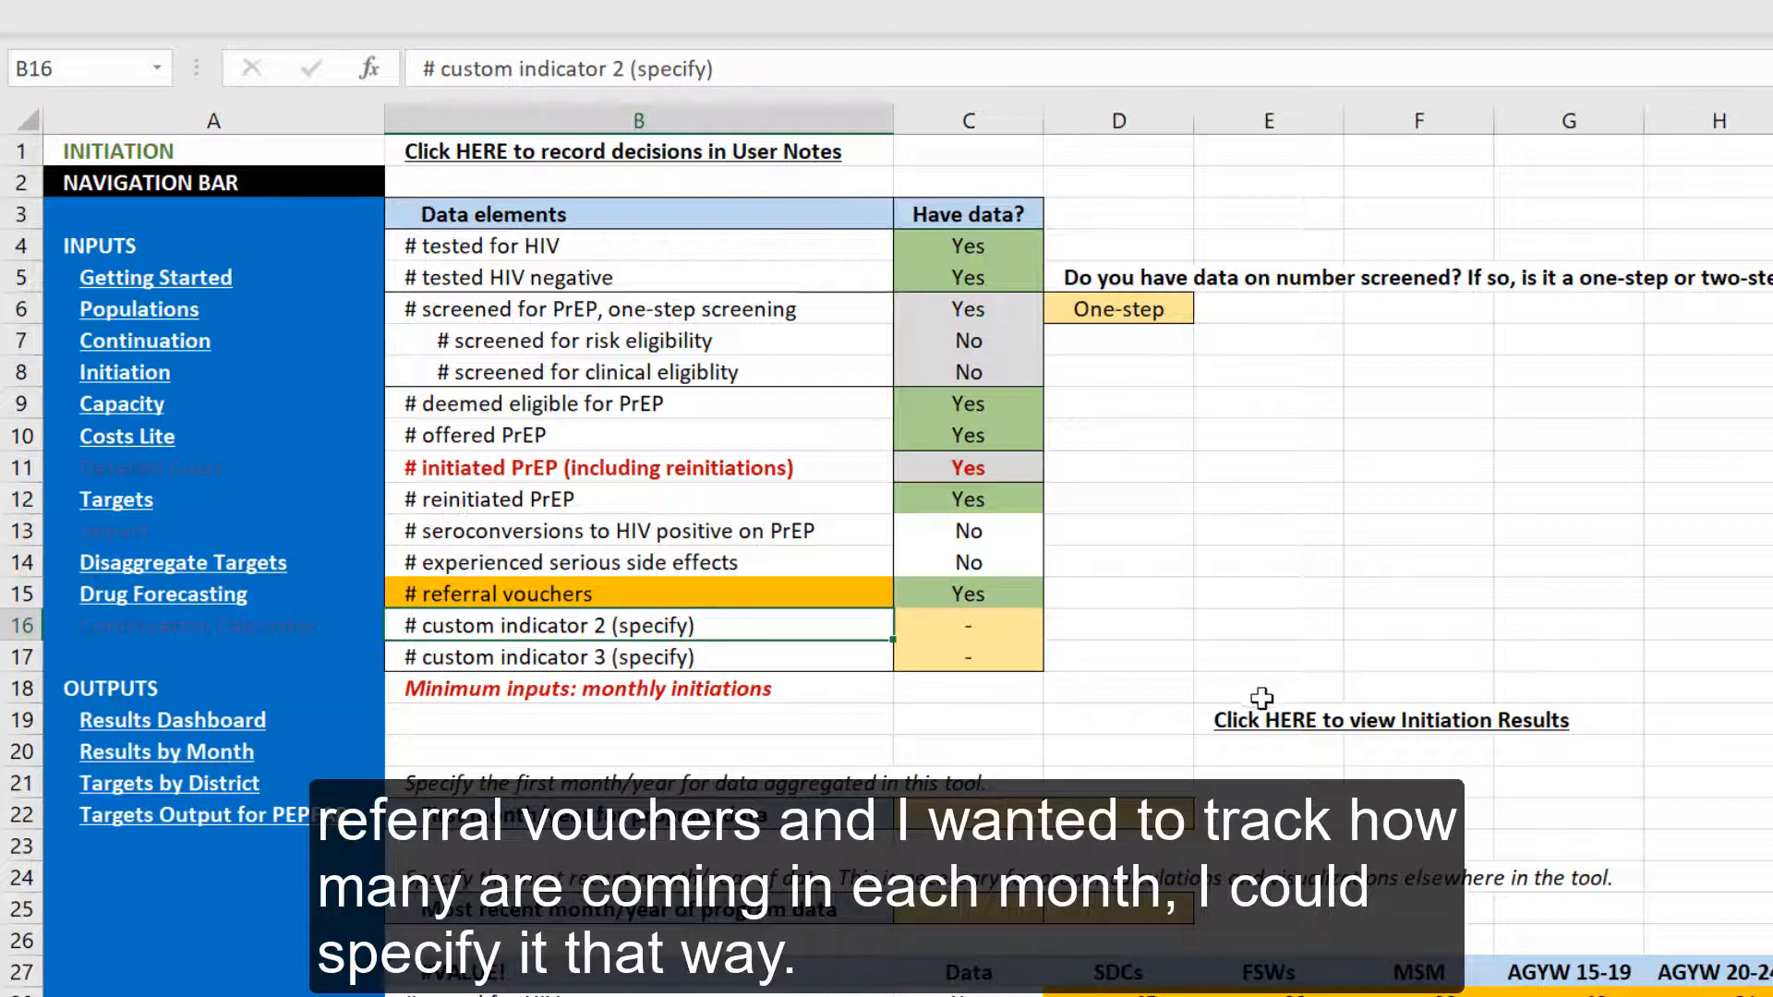
Step: Set "Have data?" to No for "# referral vouchers", custom indicator 2 and custom indicator 3
left_click(1022, 593)
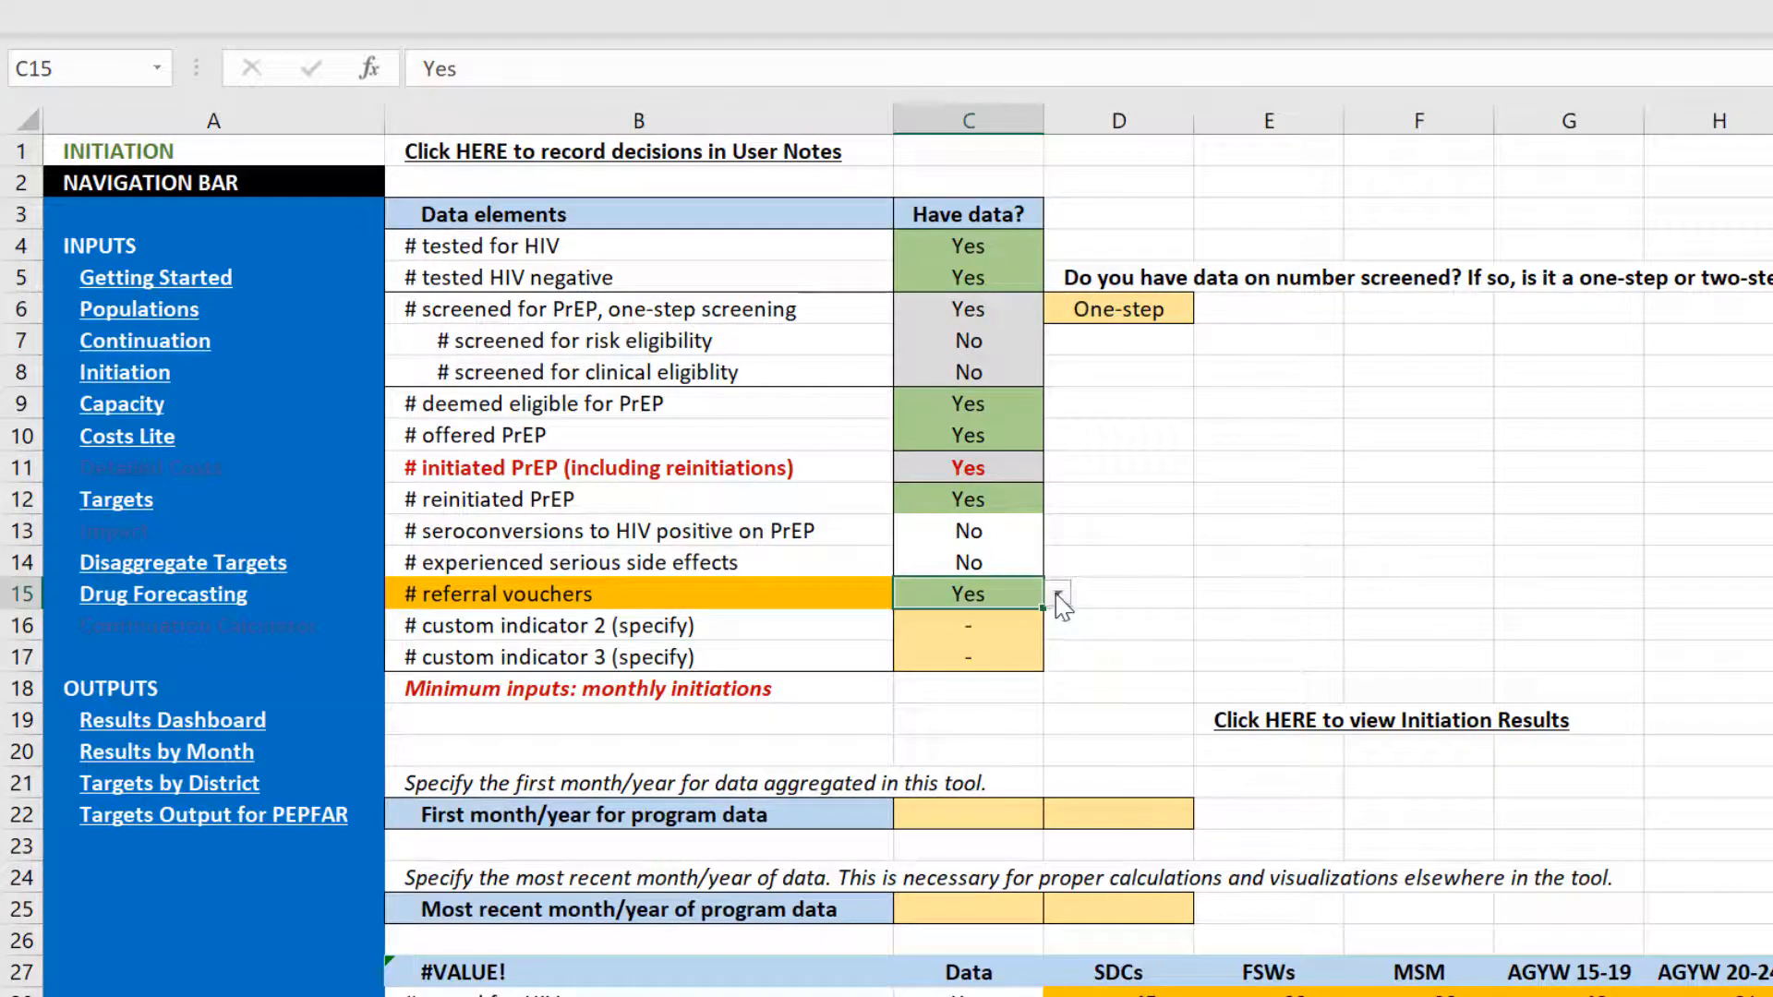
left_click(1058, 593)
left_click(1016, 647)
left_click(1014, 628)
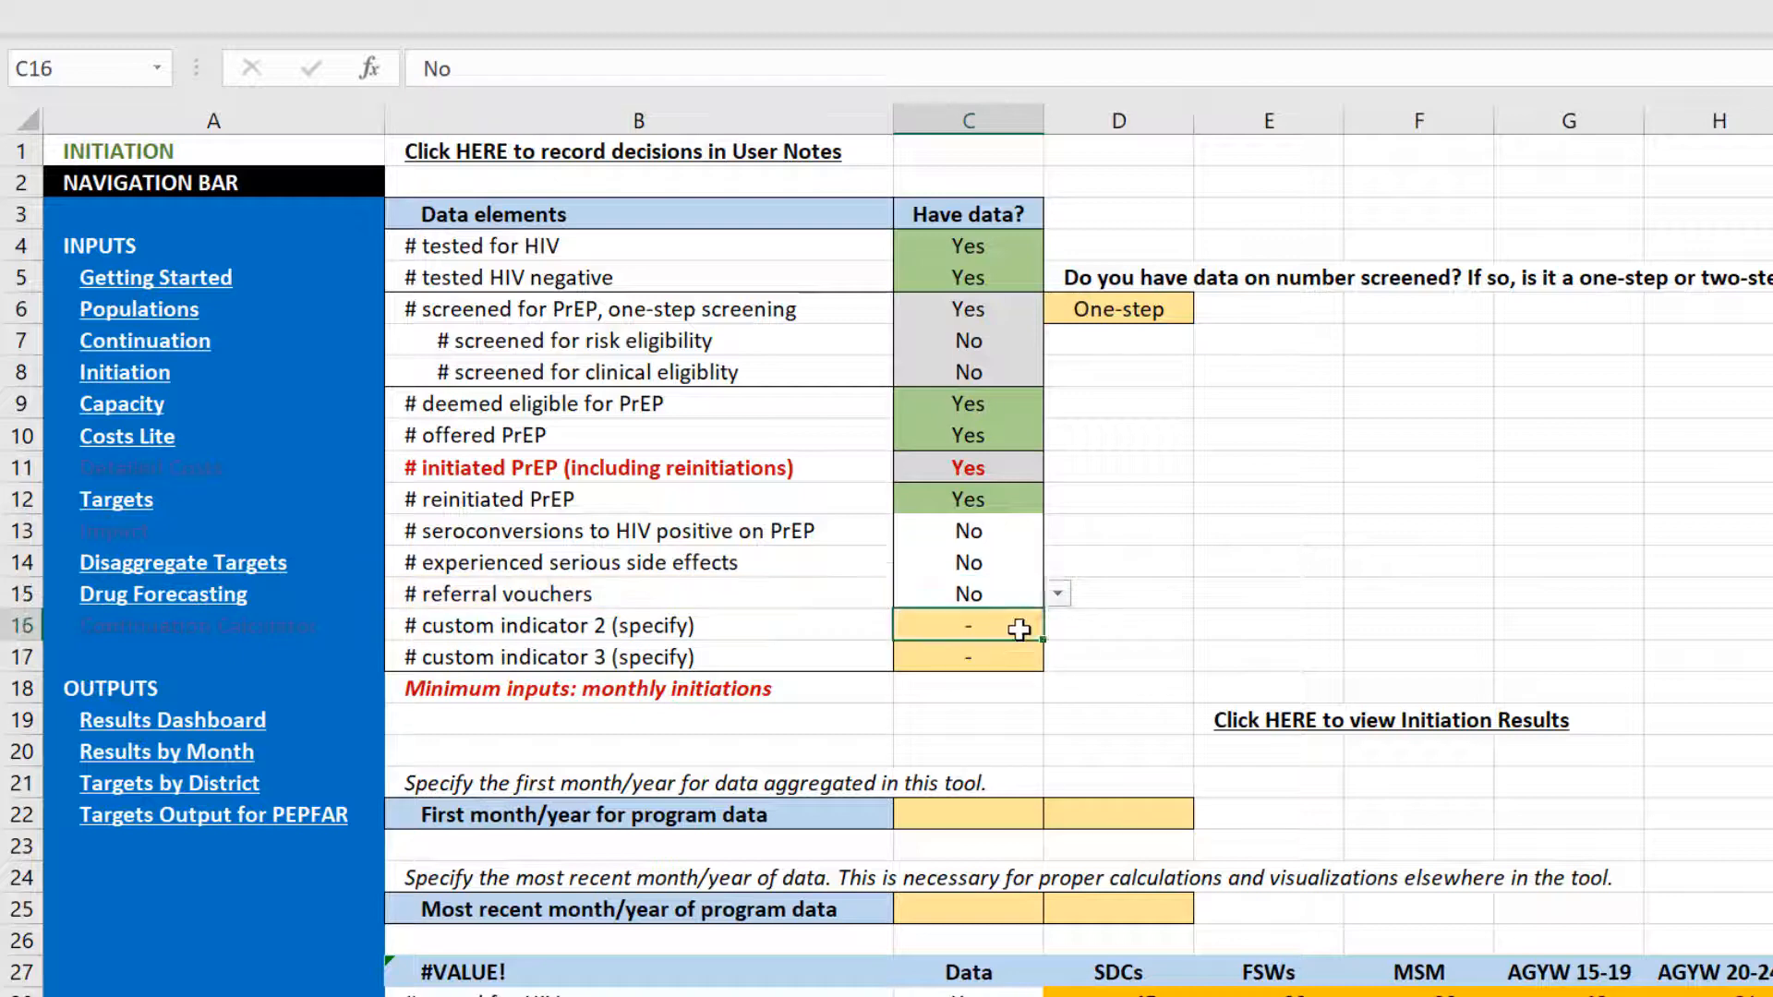
left_click(1058, 626)
left_click(1013, 675)
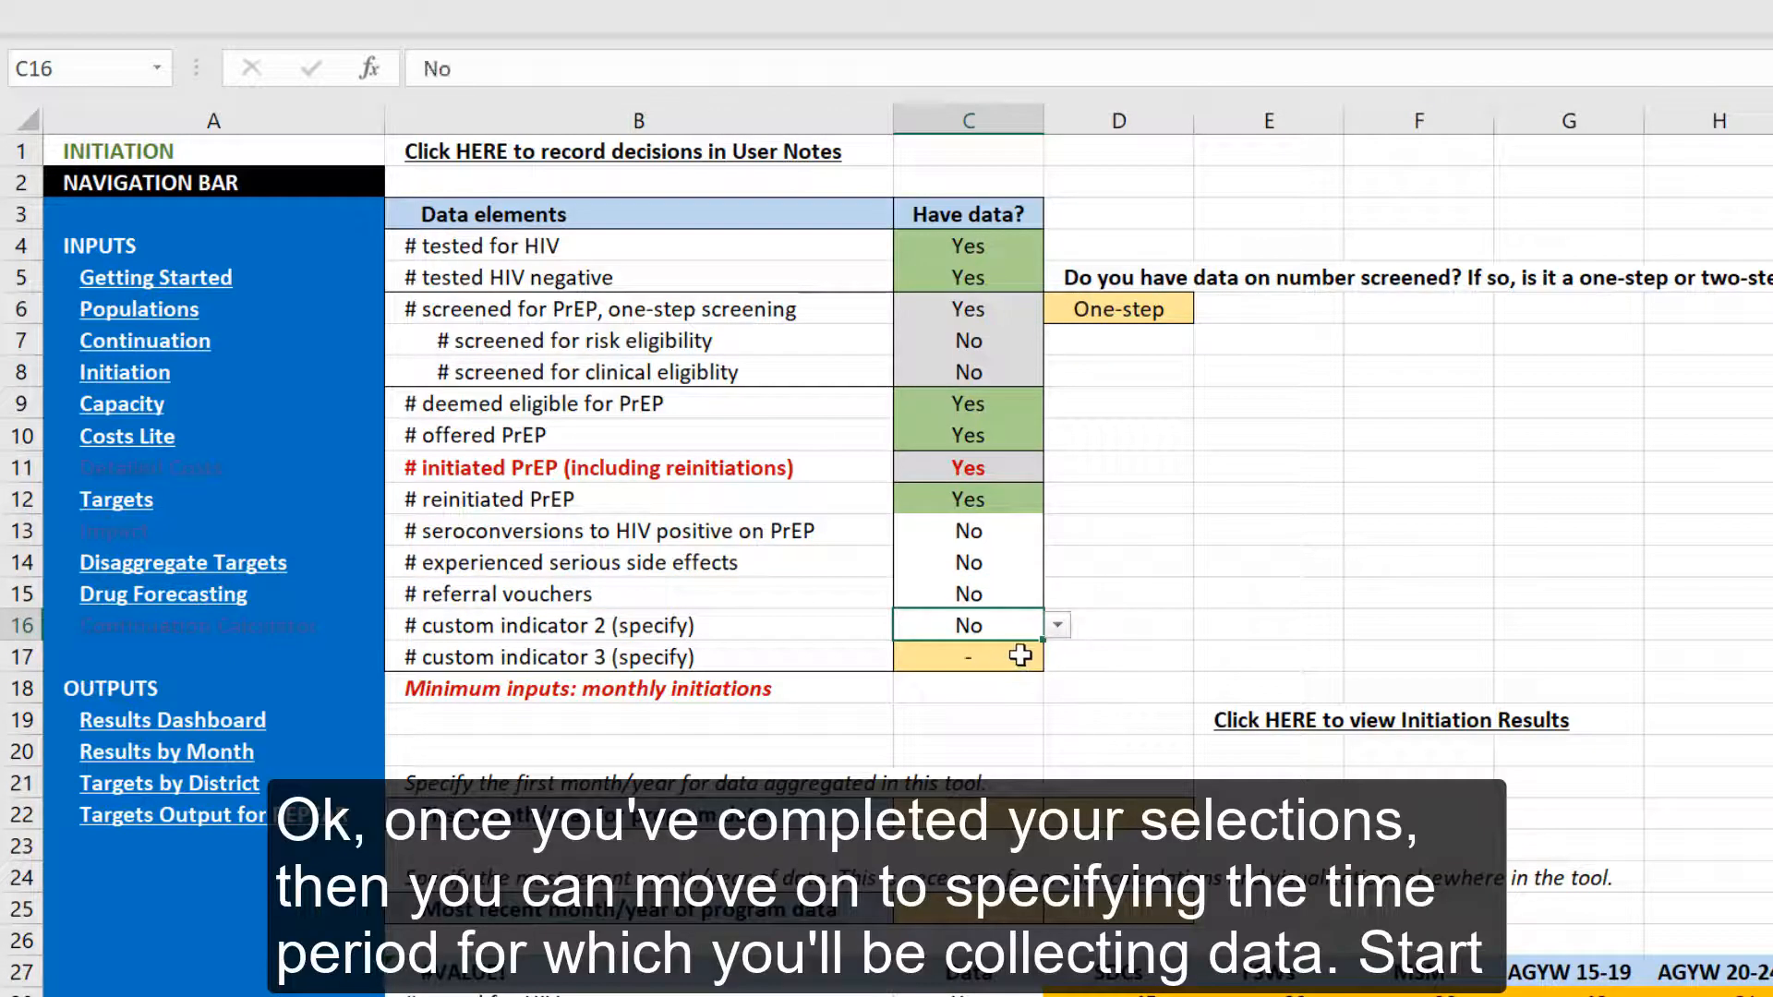
left_click(1021, 655)
left_click(1057, 657)
left_click(1019, 706)
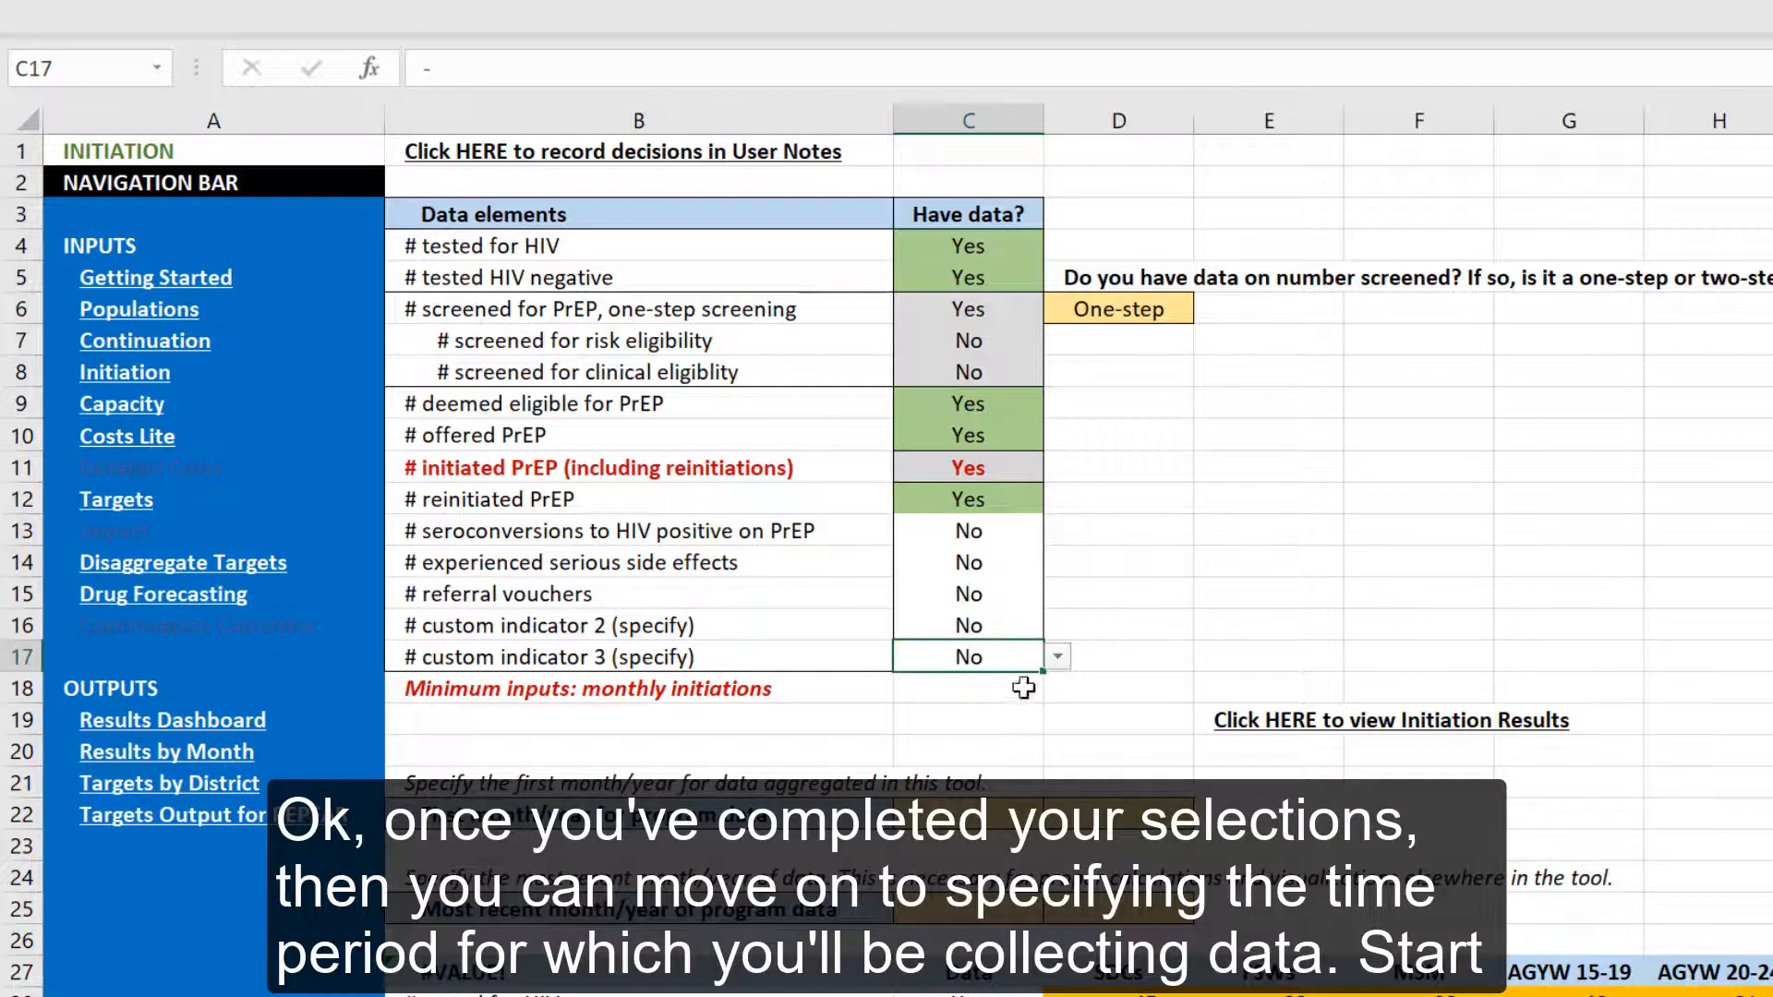
left_click(1417, 556)
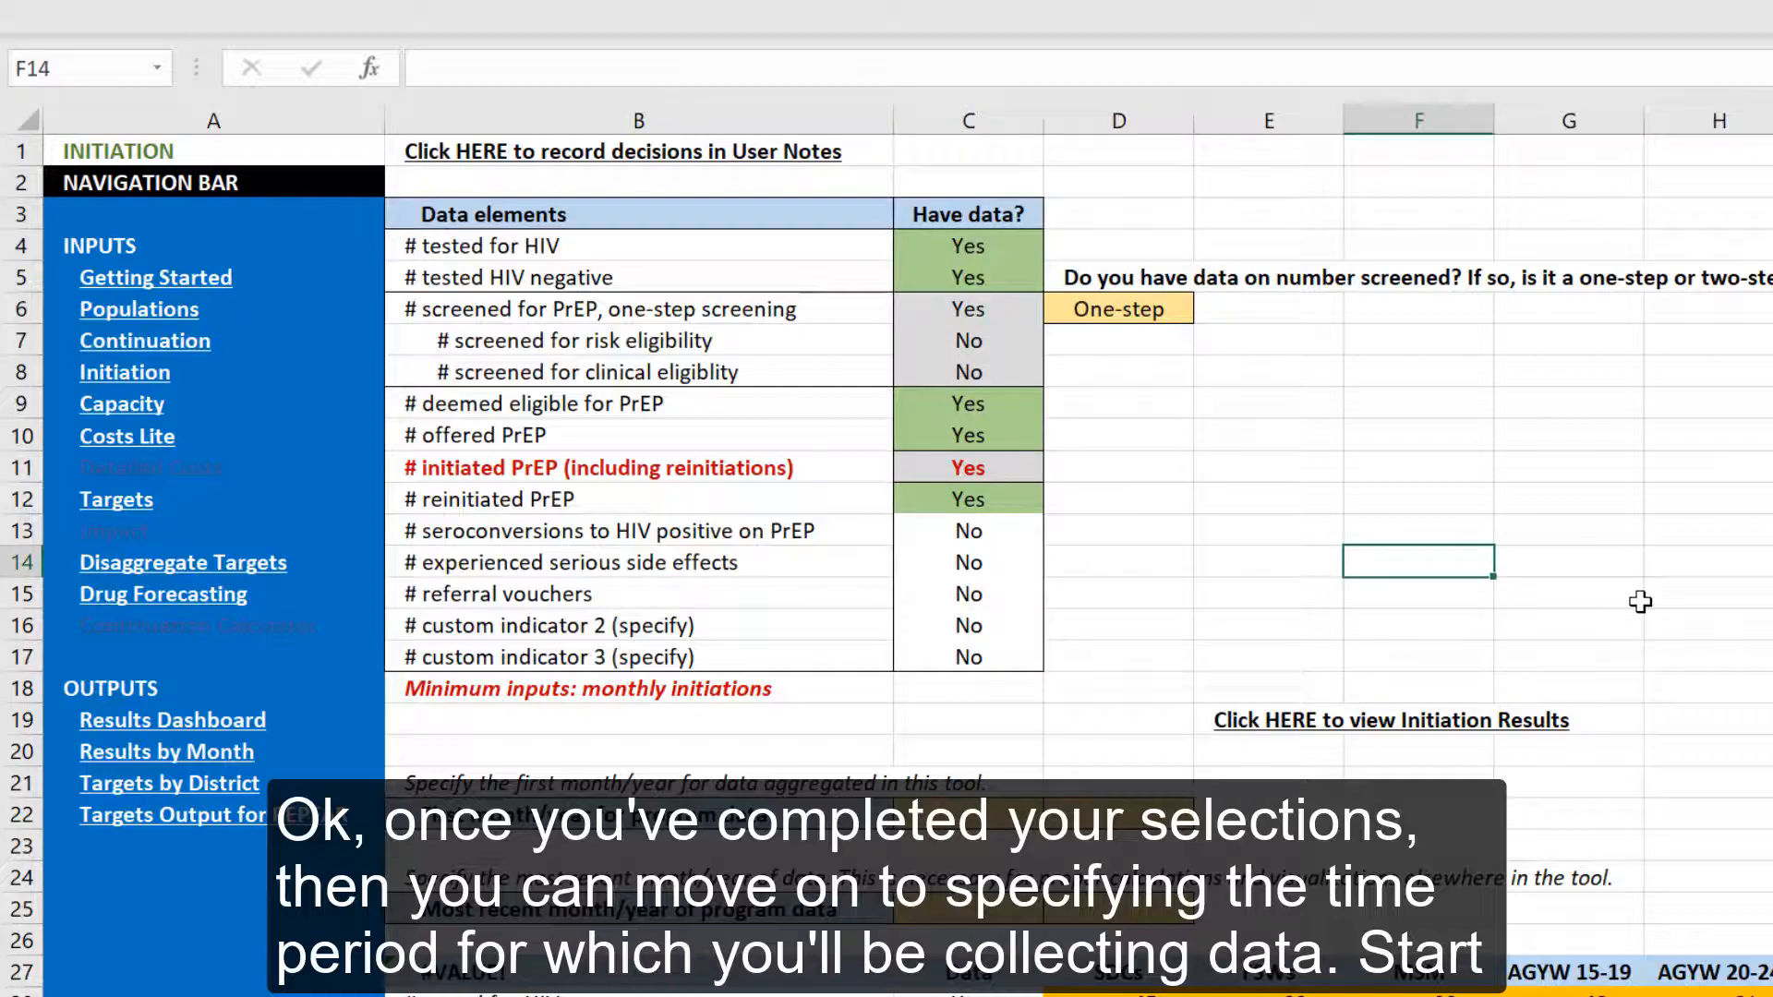
Step: Set the first month/year for program data to September 2018
scroll(1640, 602, "down", 4)
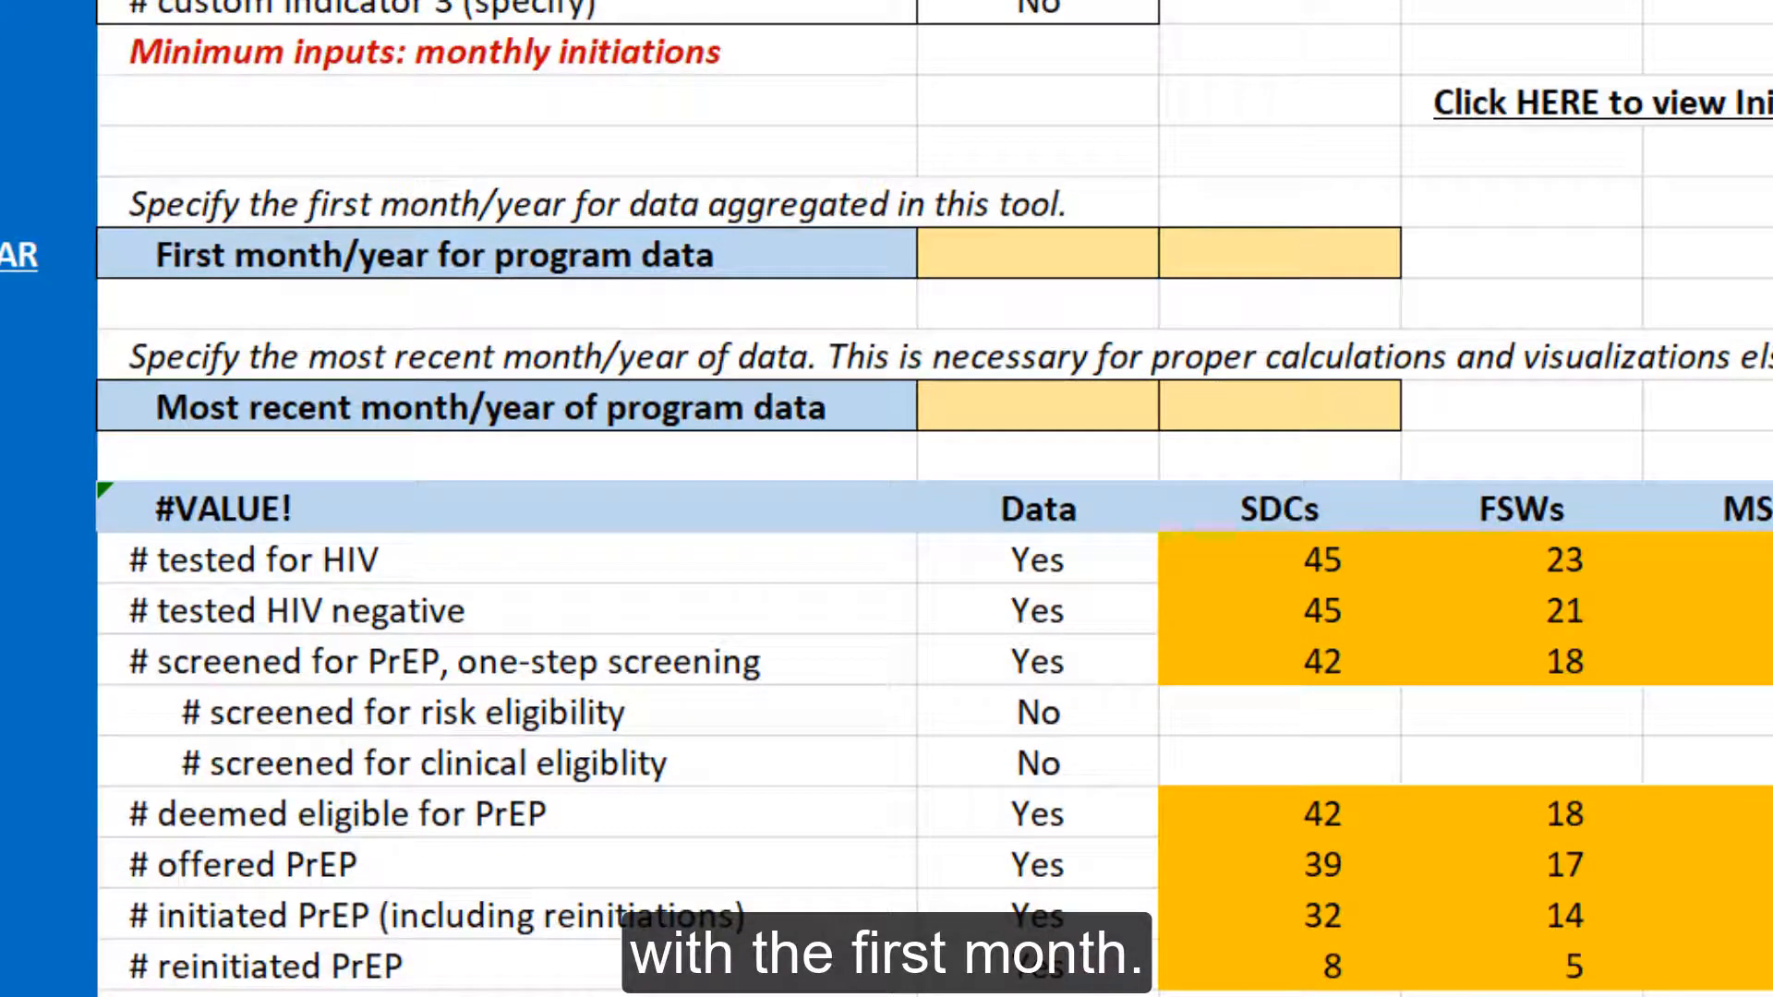
left_click(1055, 259)
left_click(1181, 261)
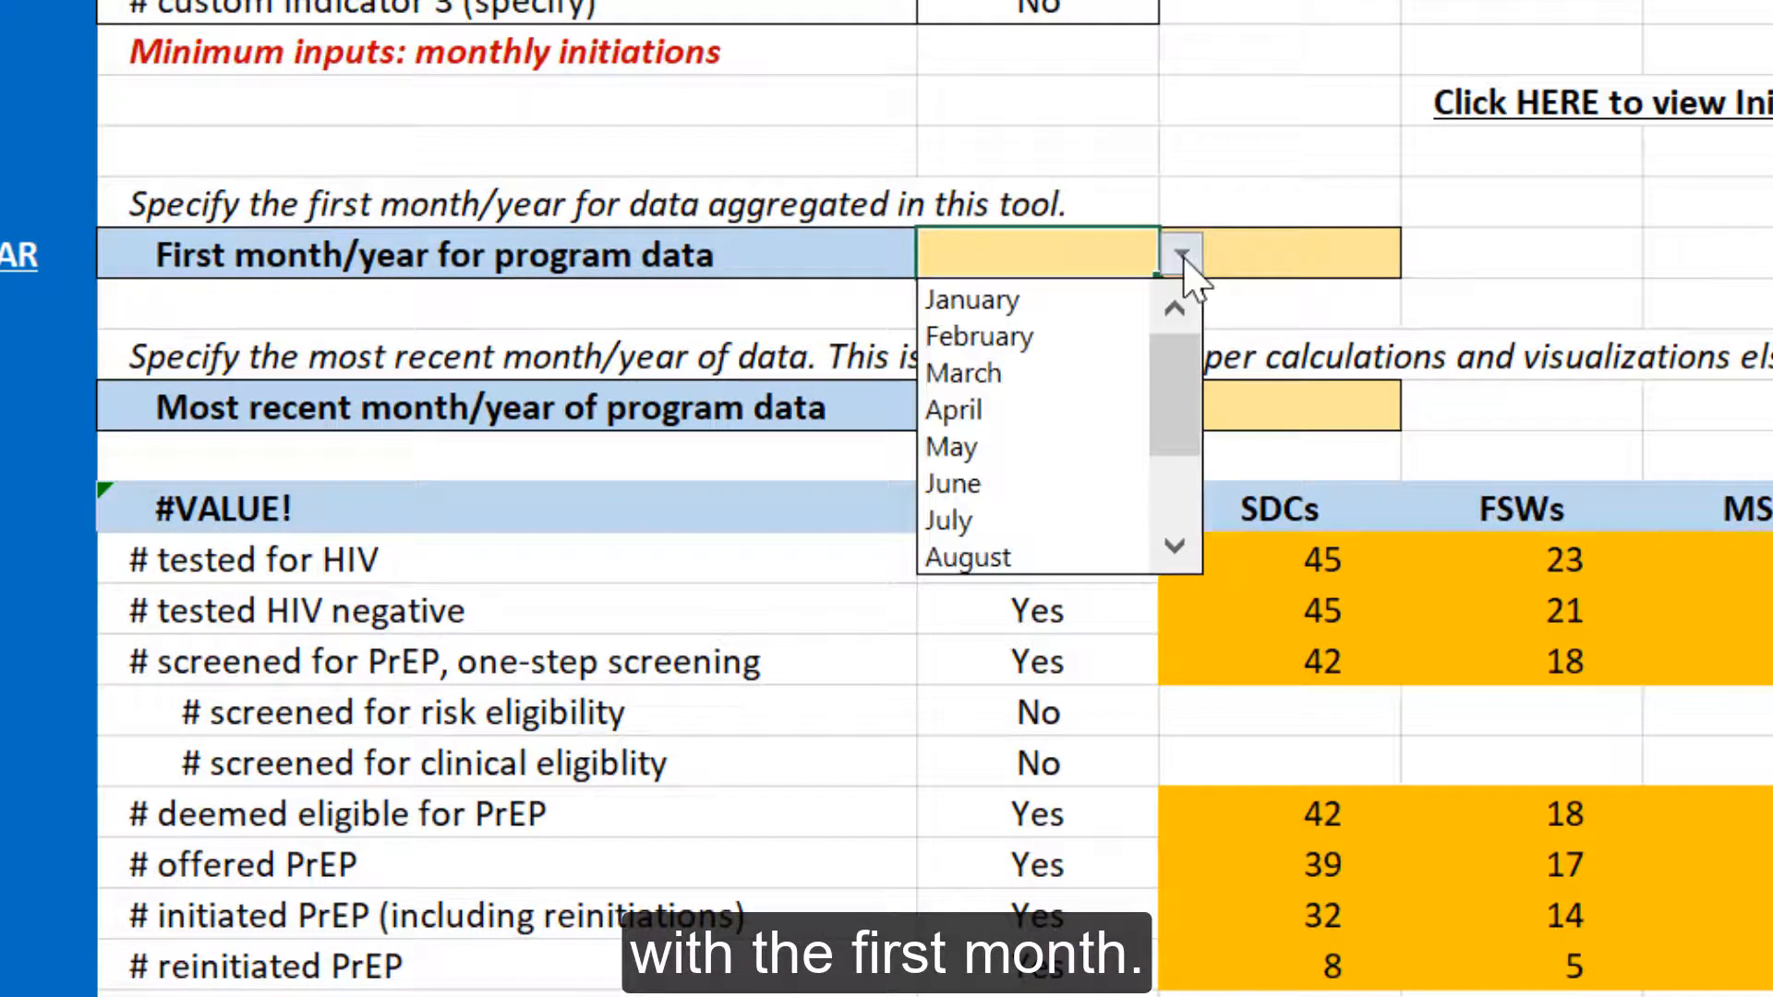
left_click_drag(1177, 377, 1178, 427)
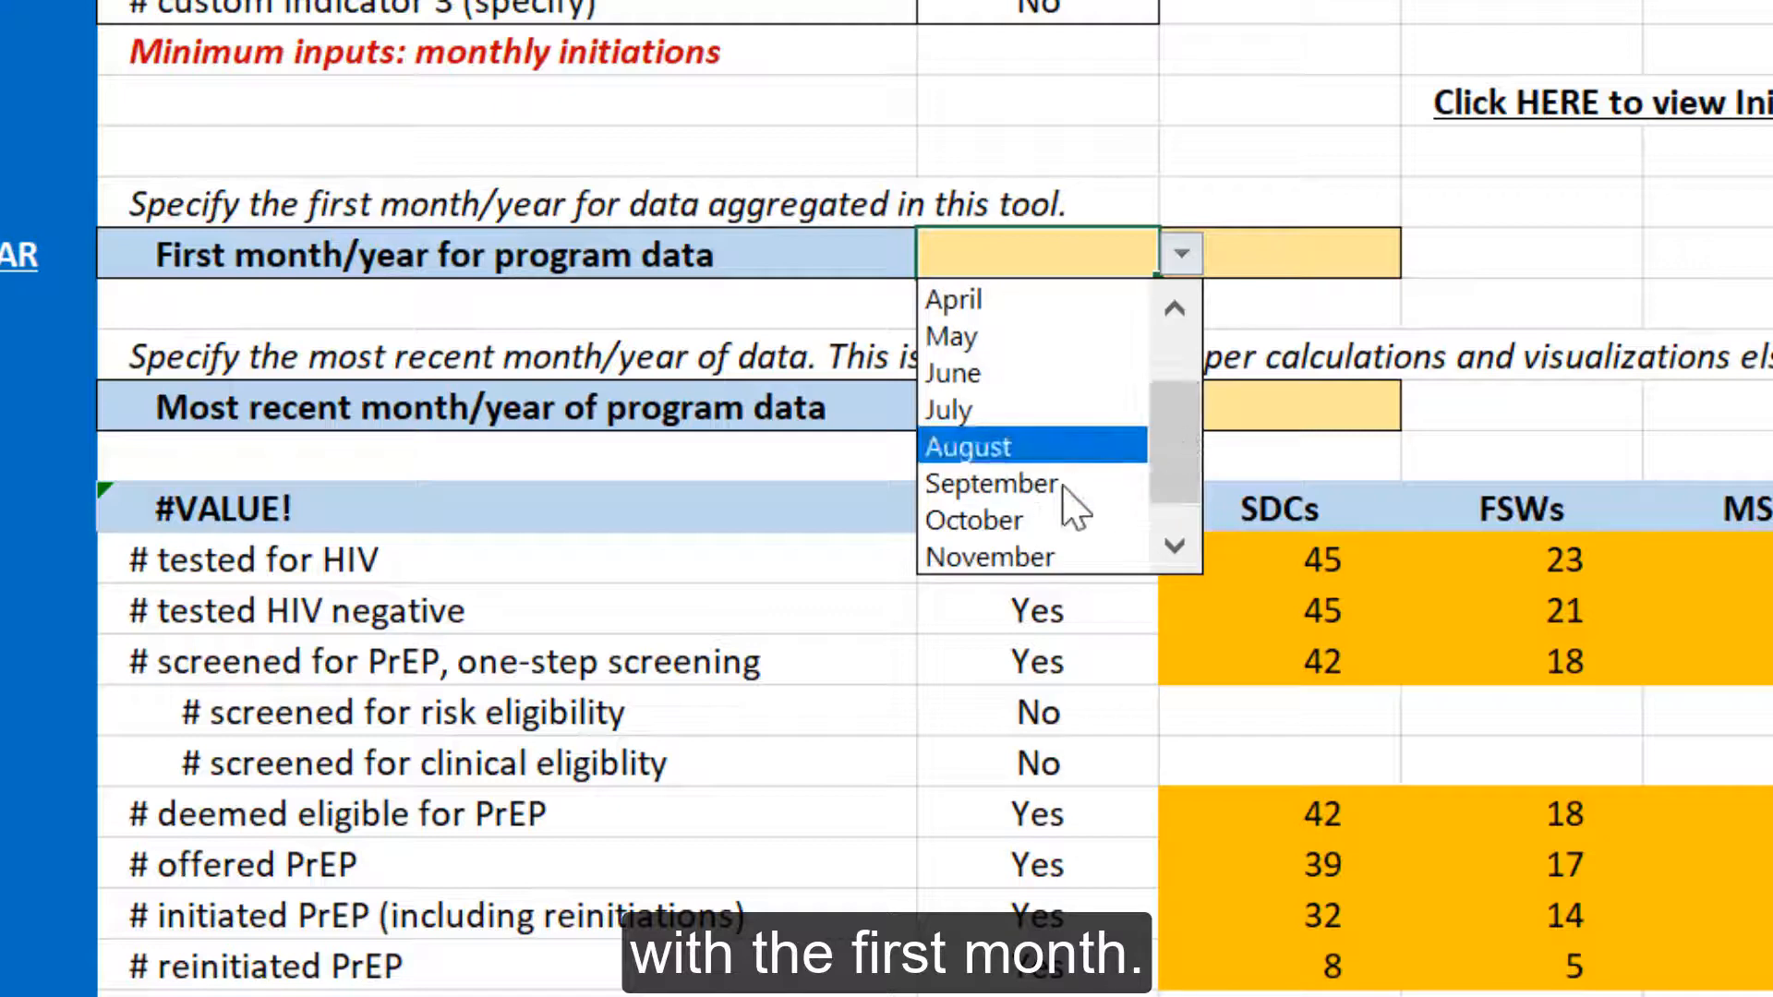
left_click(1064, 488)
left_click(1338, 245)
left_click(1416, 253)
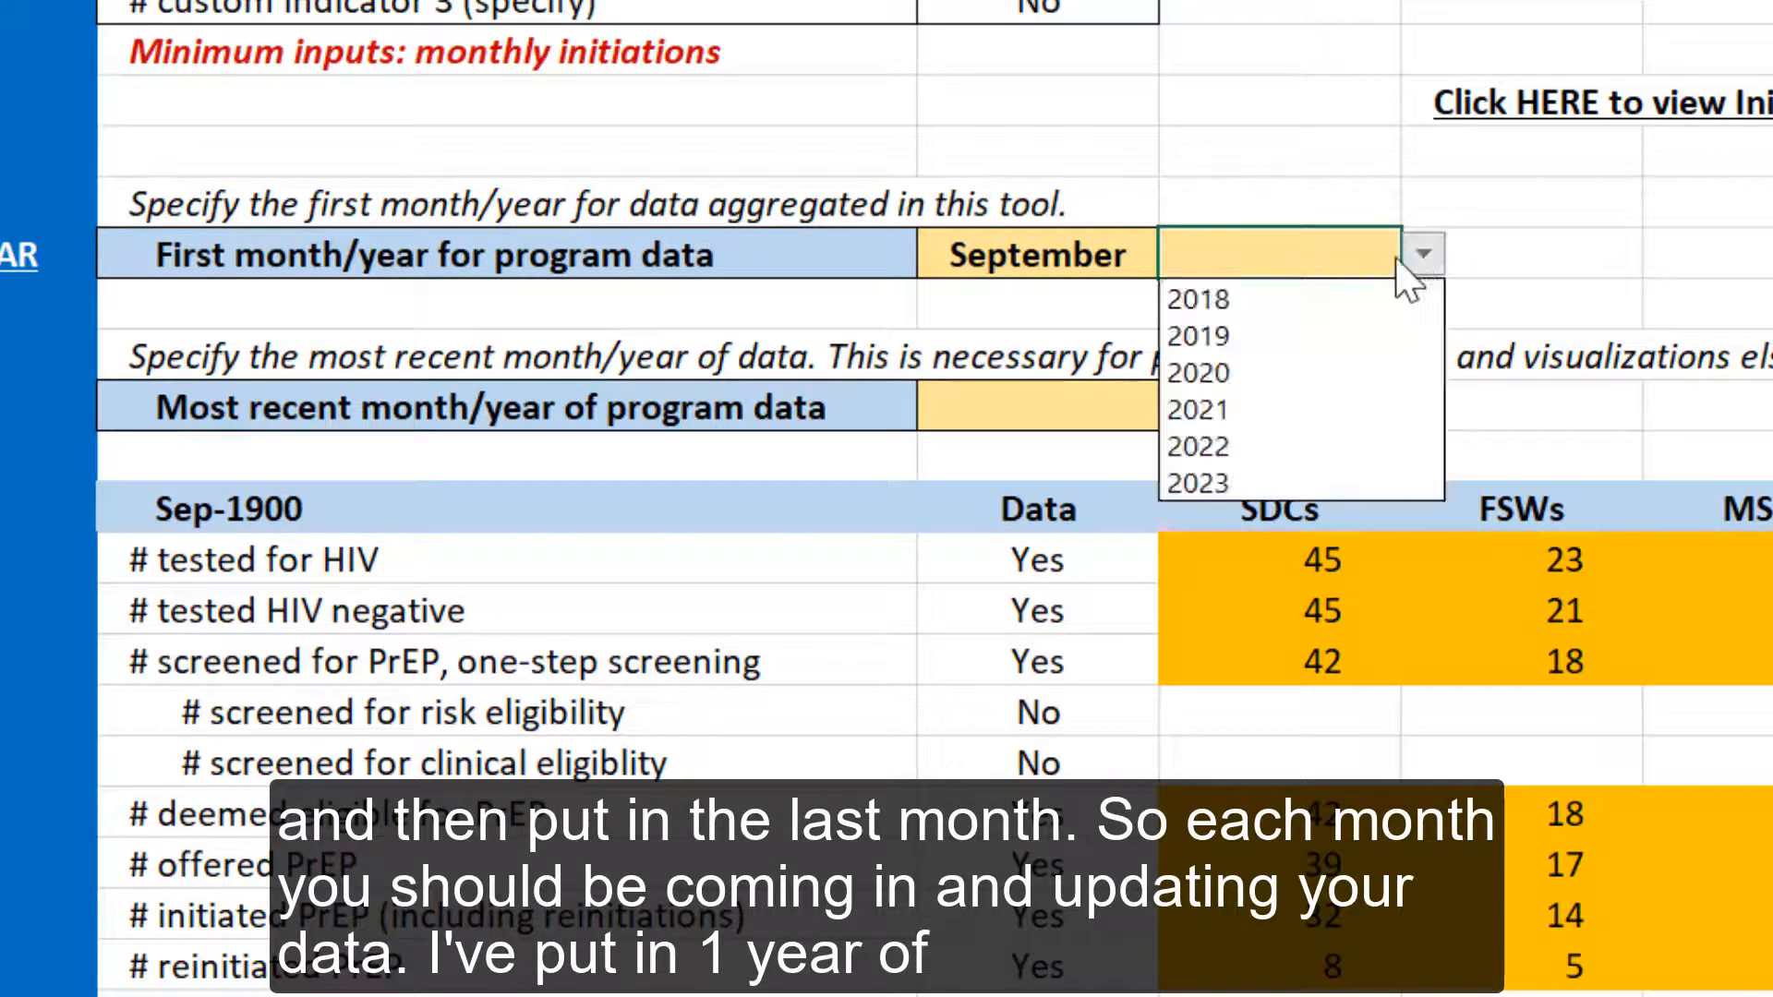
left_click(1348, 299)
left_click(1536, 296)
Step: Set the most recent month/year of program data to August 2019
scroll(1554, 296, "down", 1)
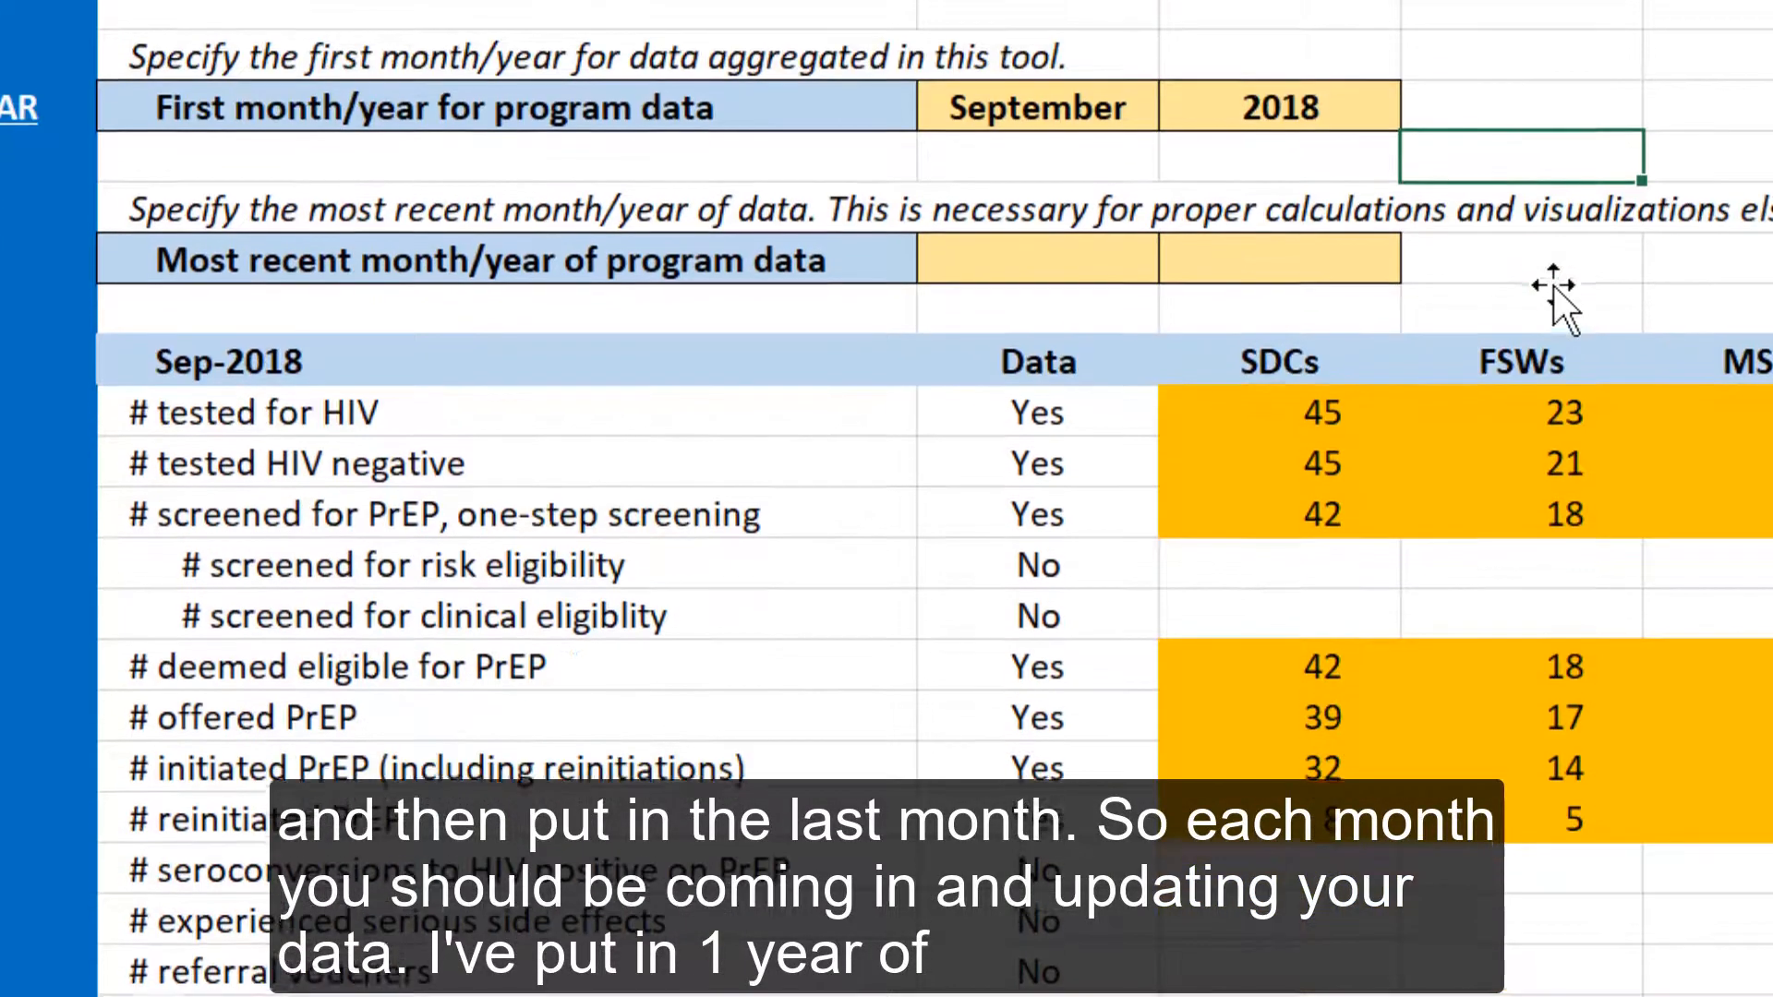
left_click(1040, 251)
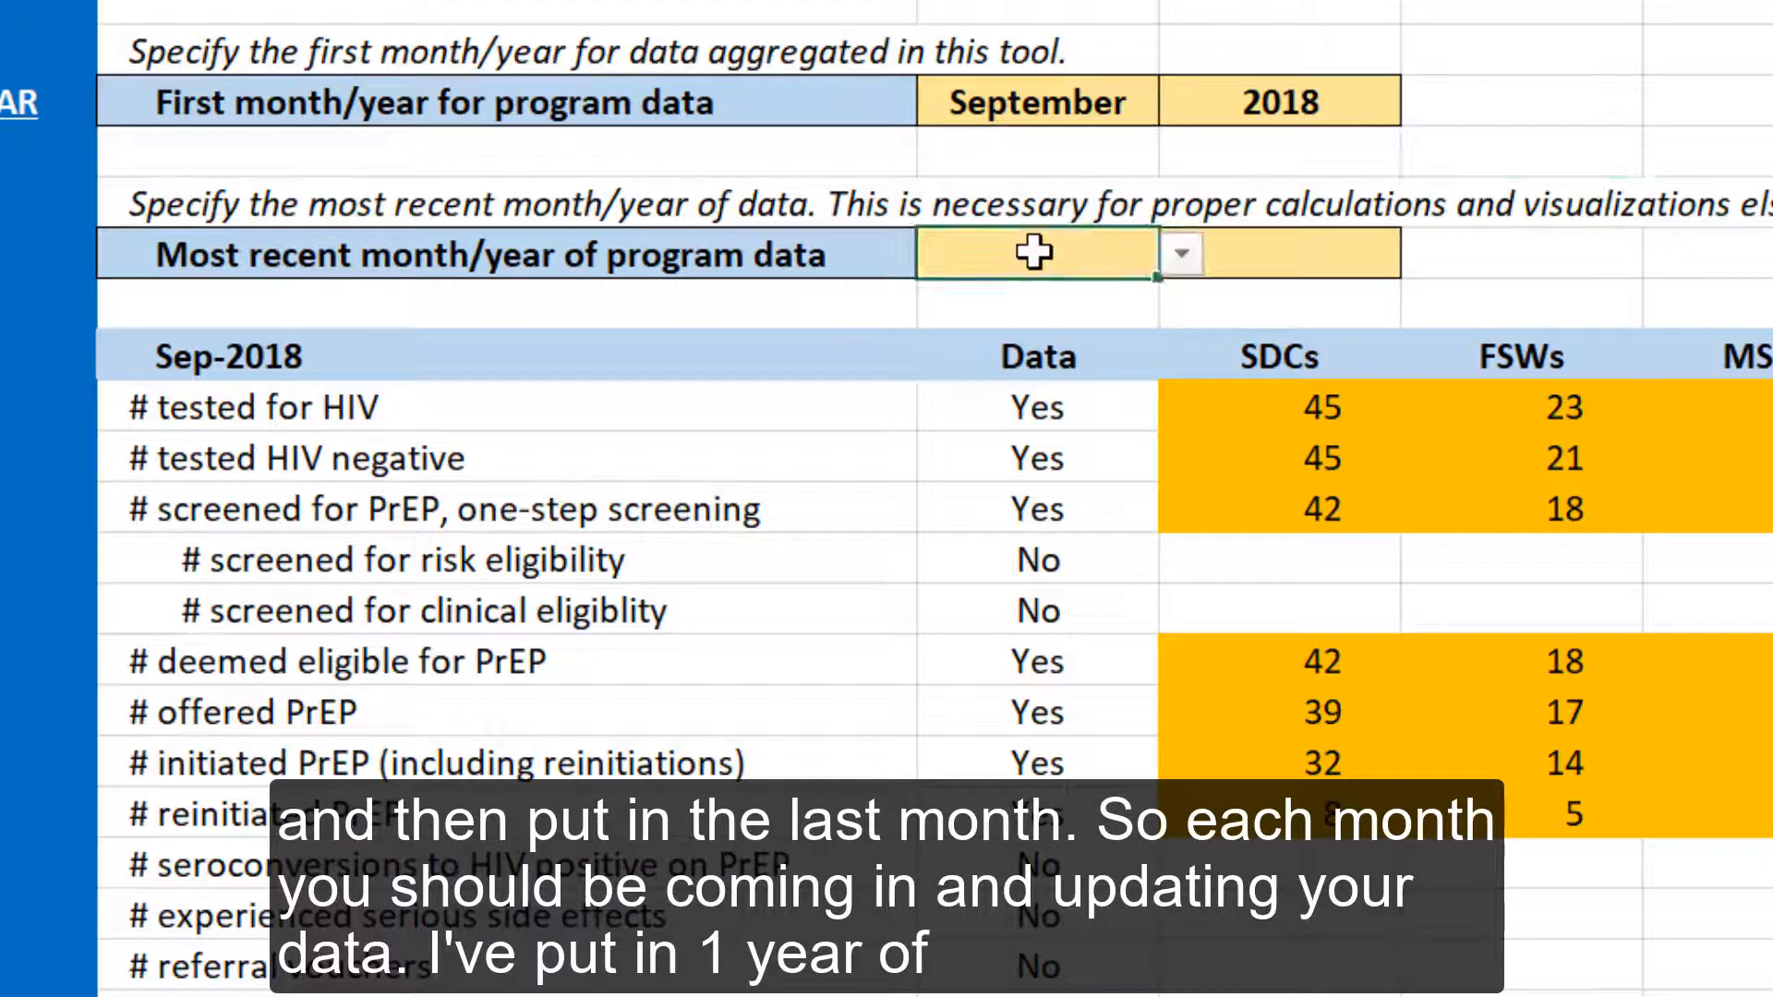
left_click(1182, 258)
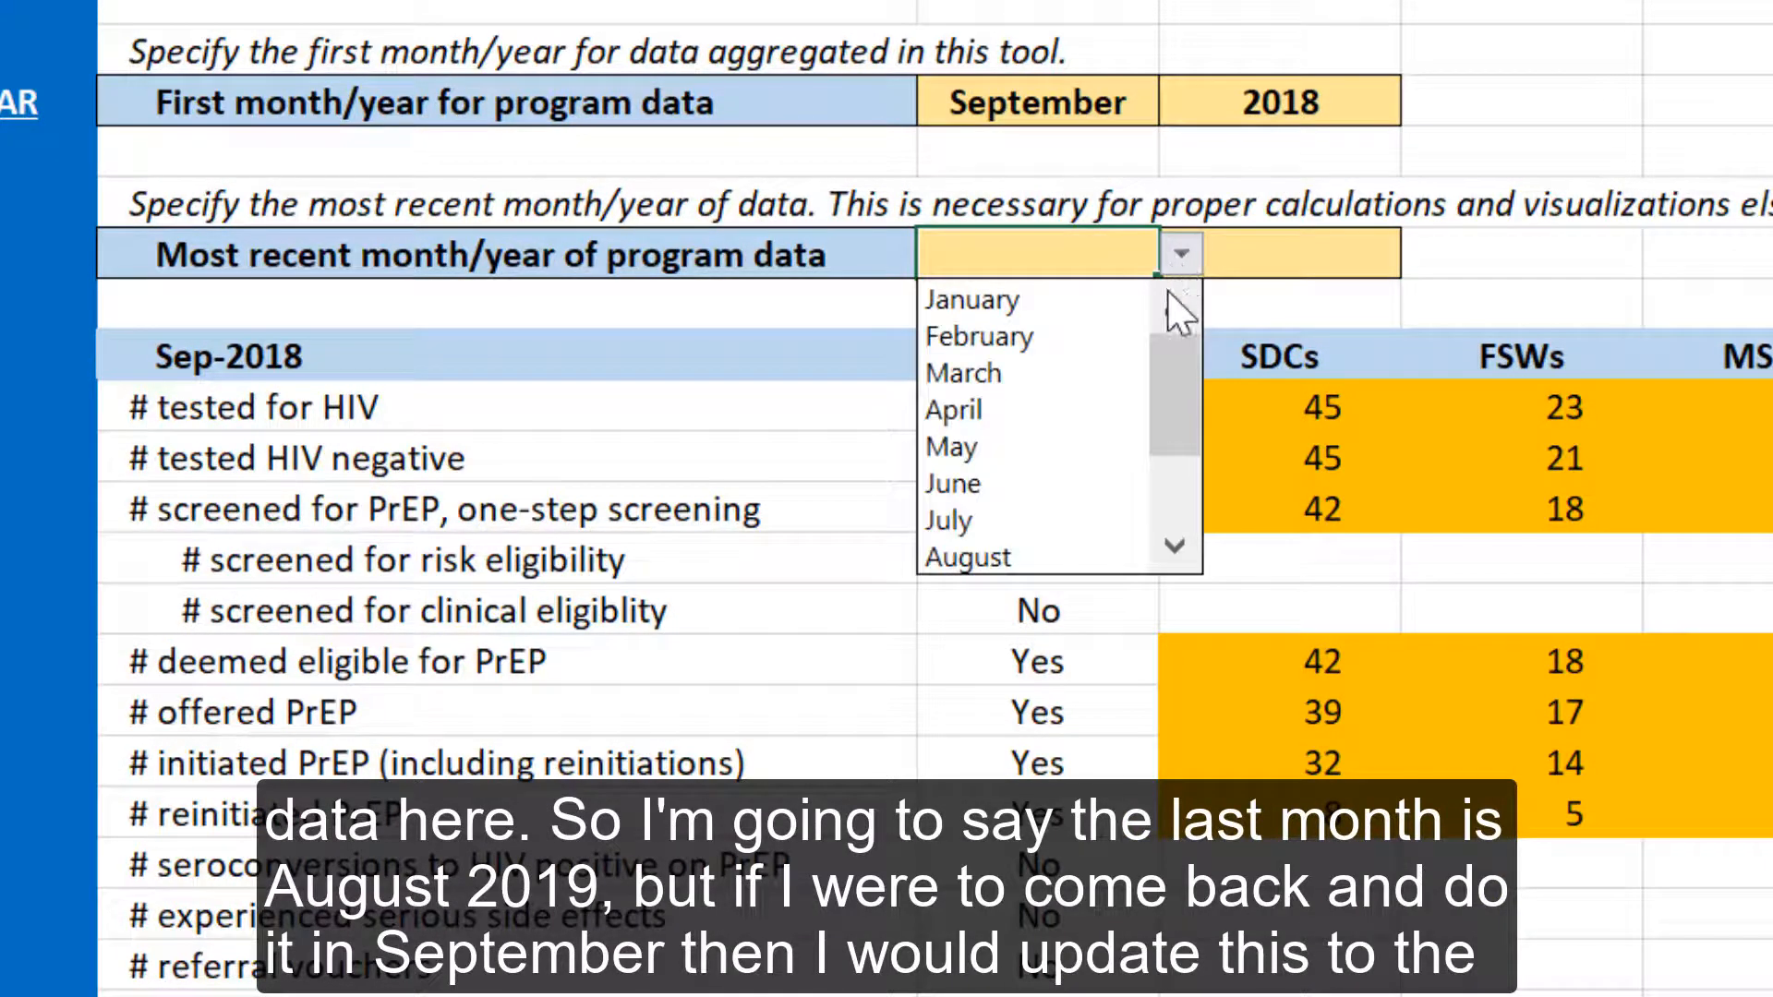
left_click(1068, 558)
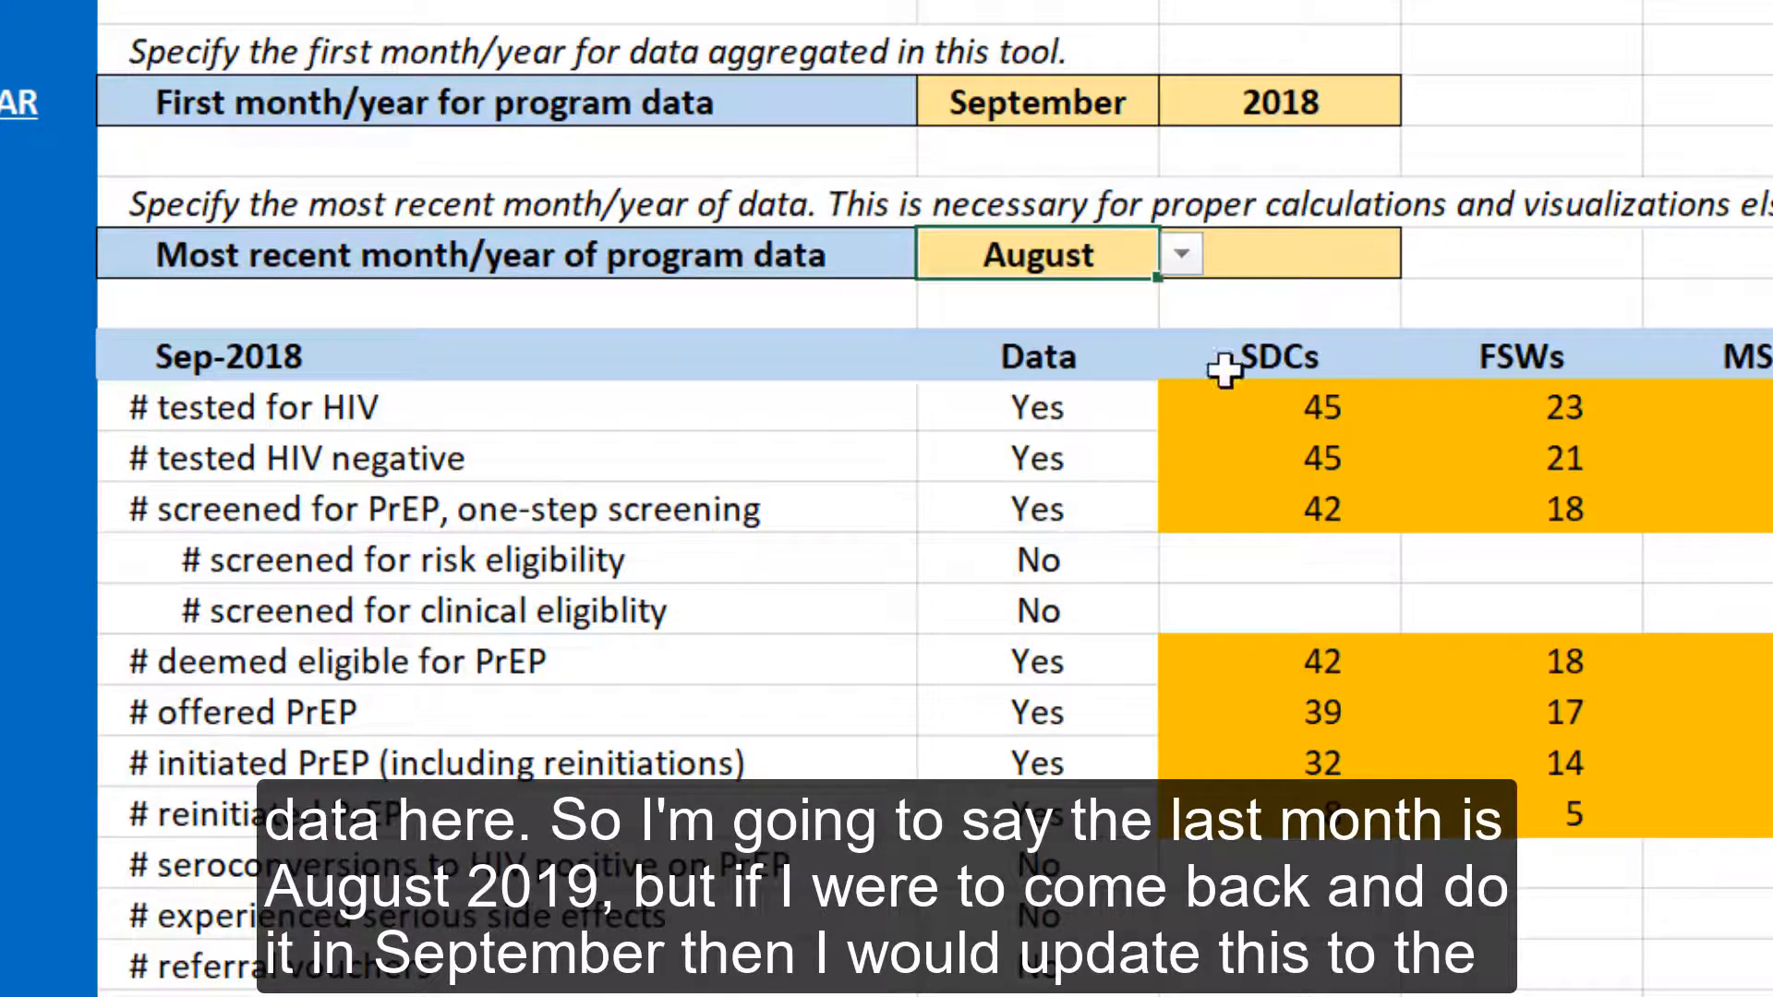
left_click(1351, 257)
left_click(1424, 255)
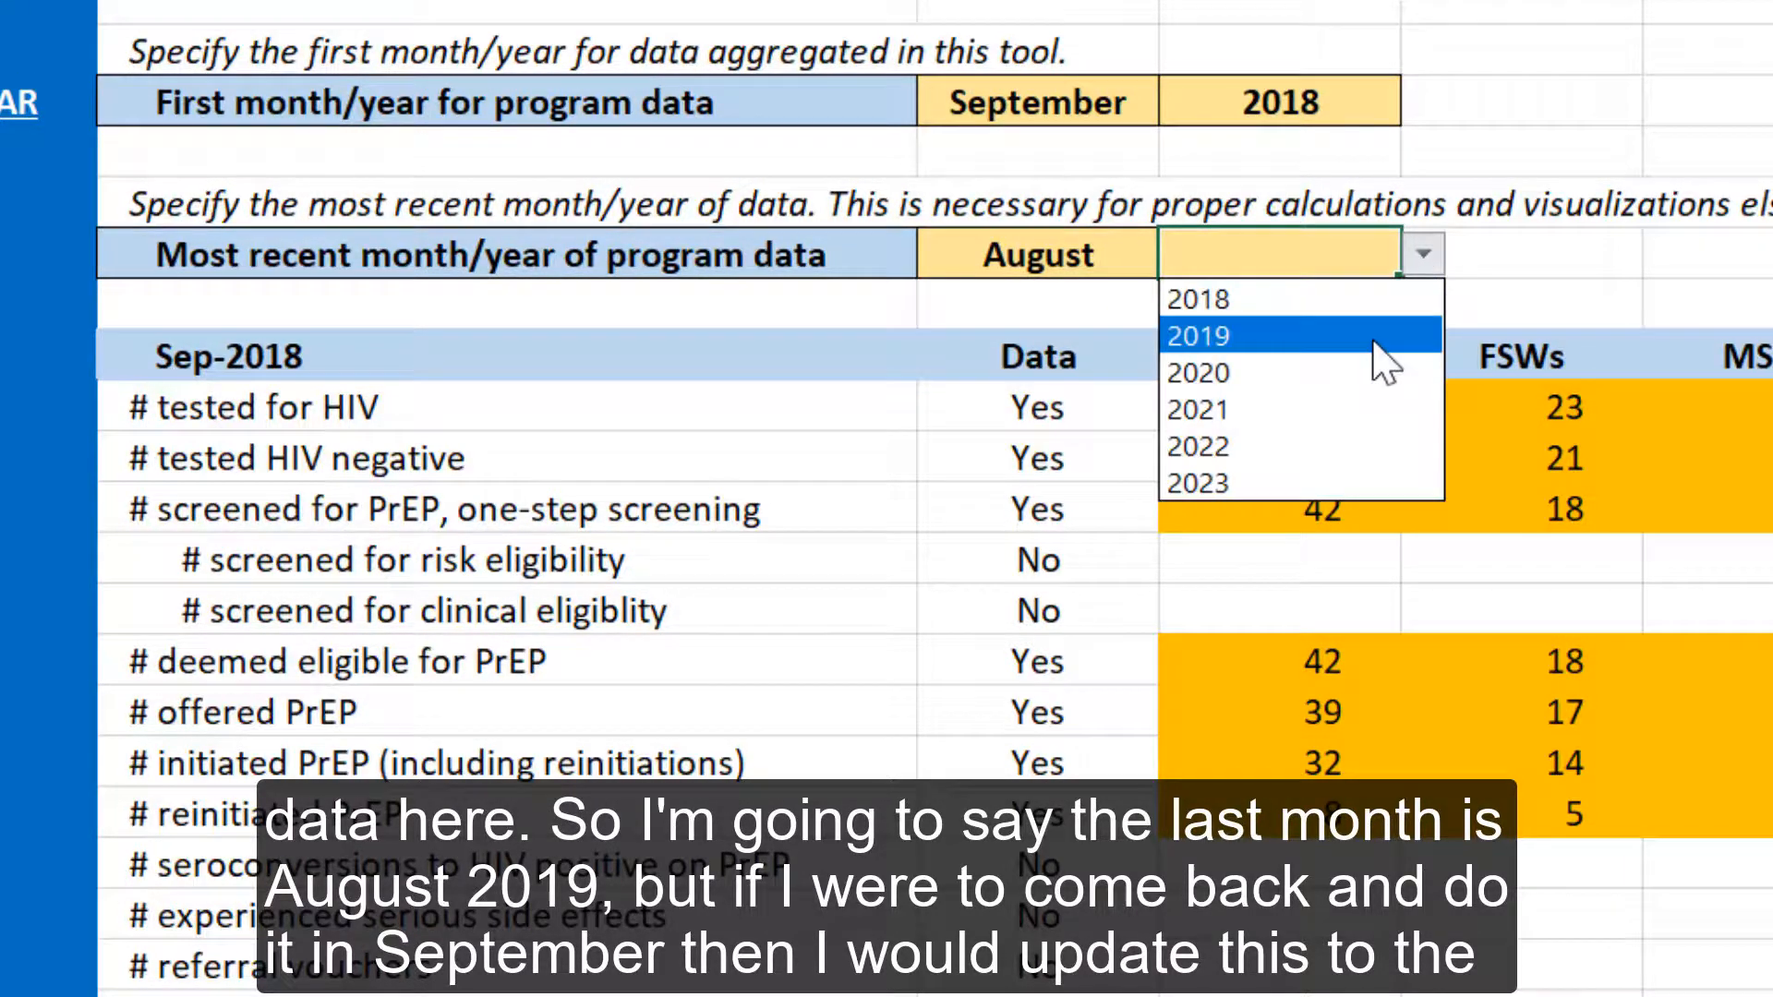
left_click(1382, 357)
left_click(1568, 267)
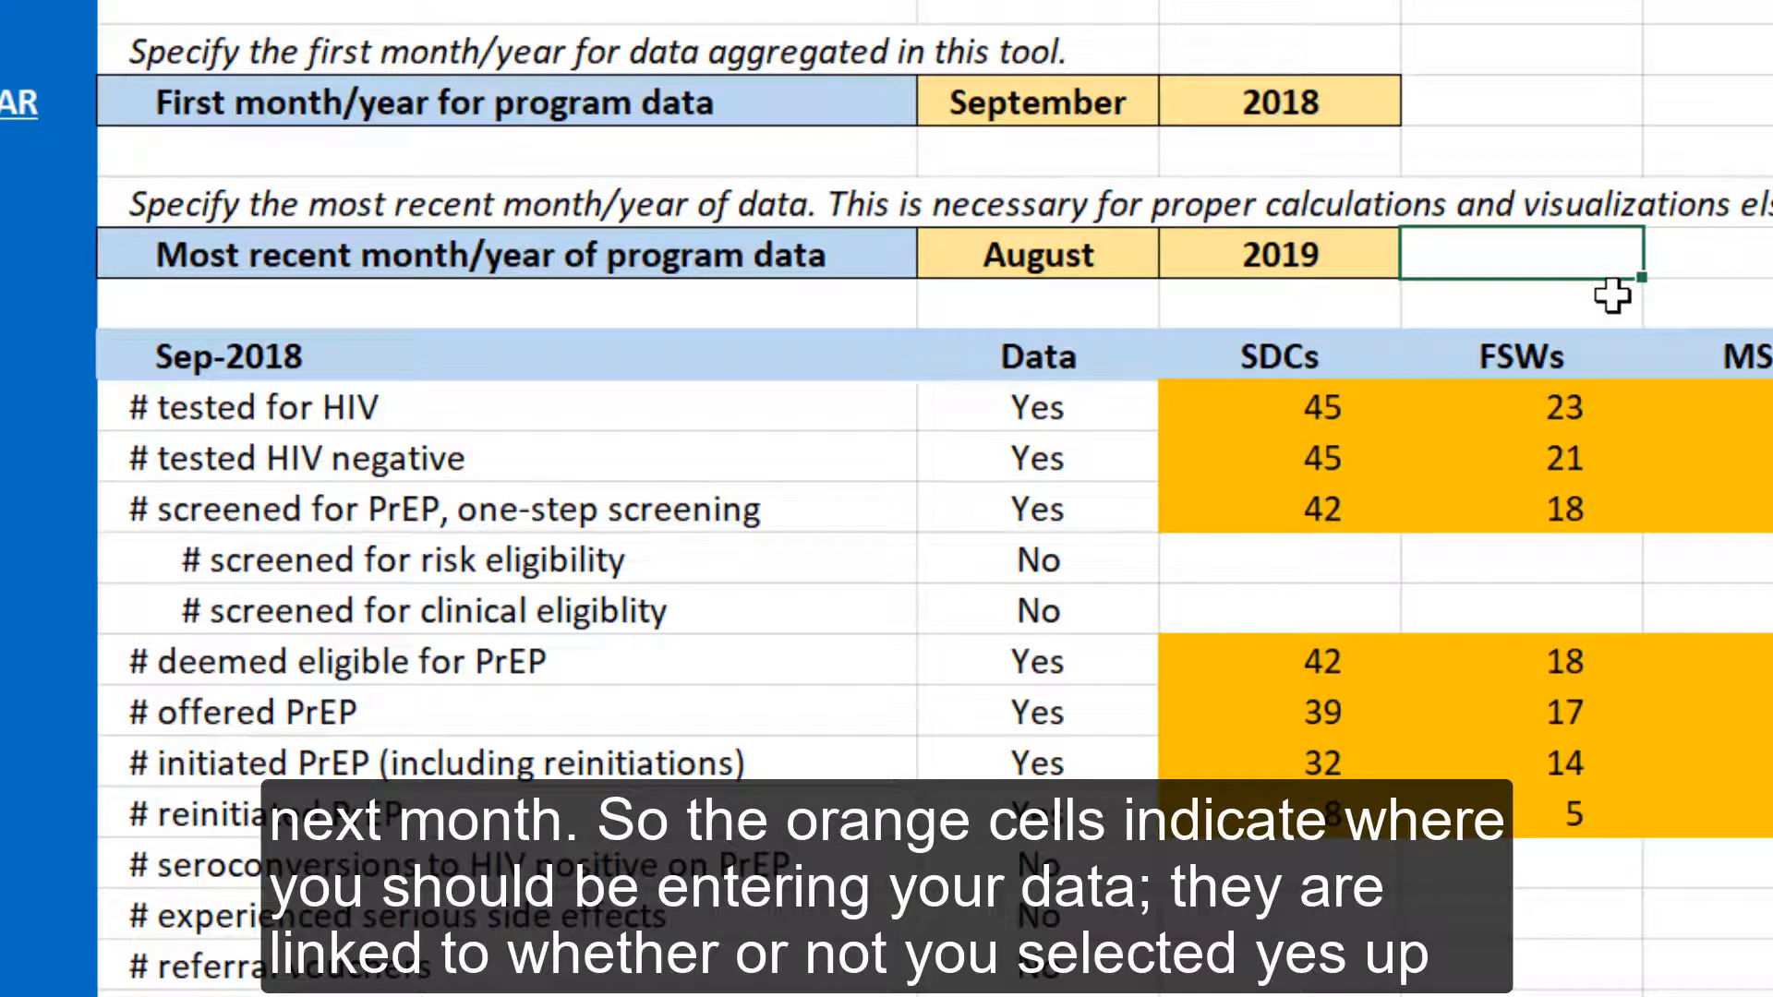
left_click(1132, 259)
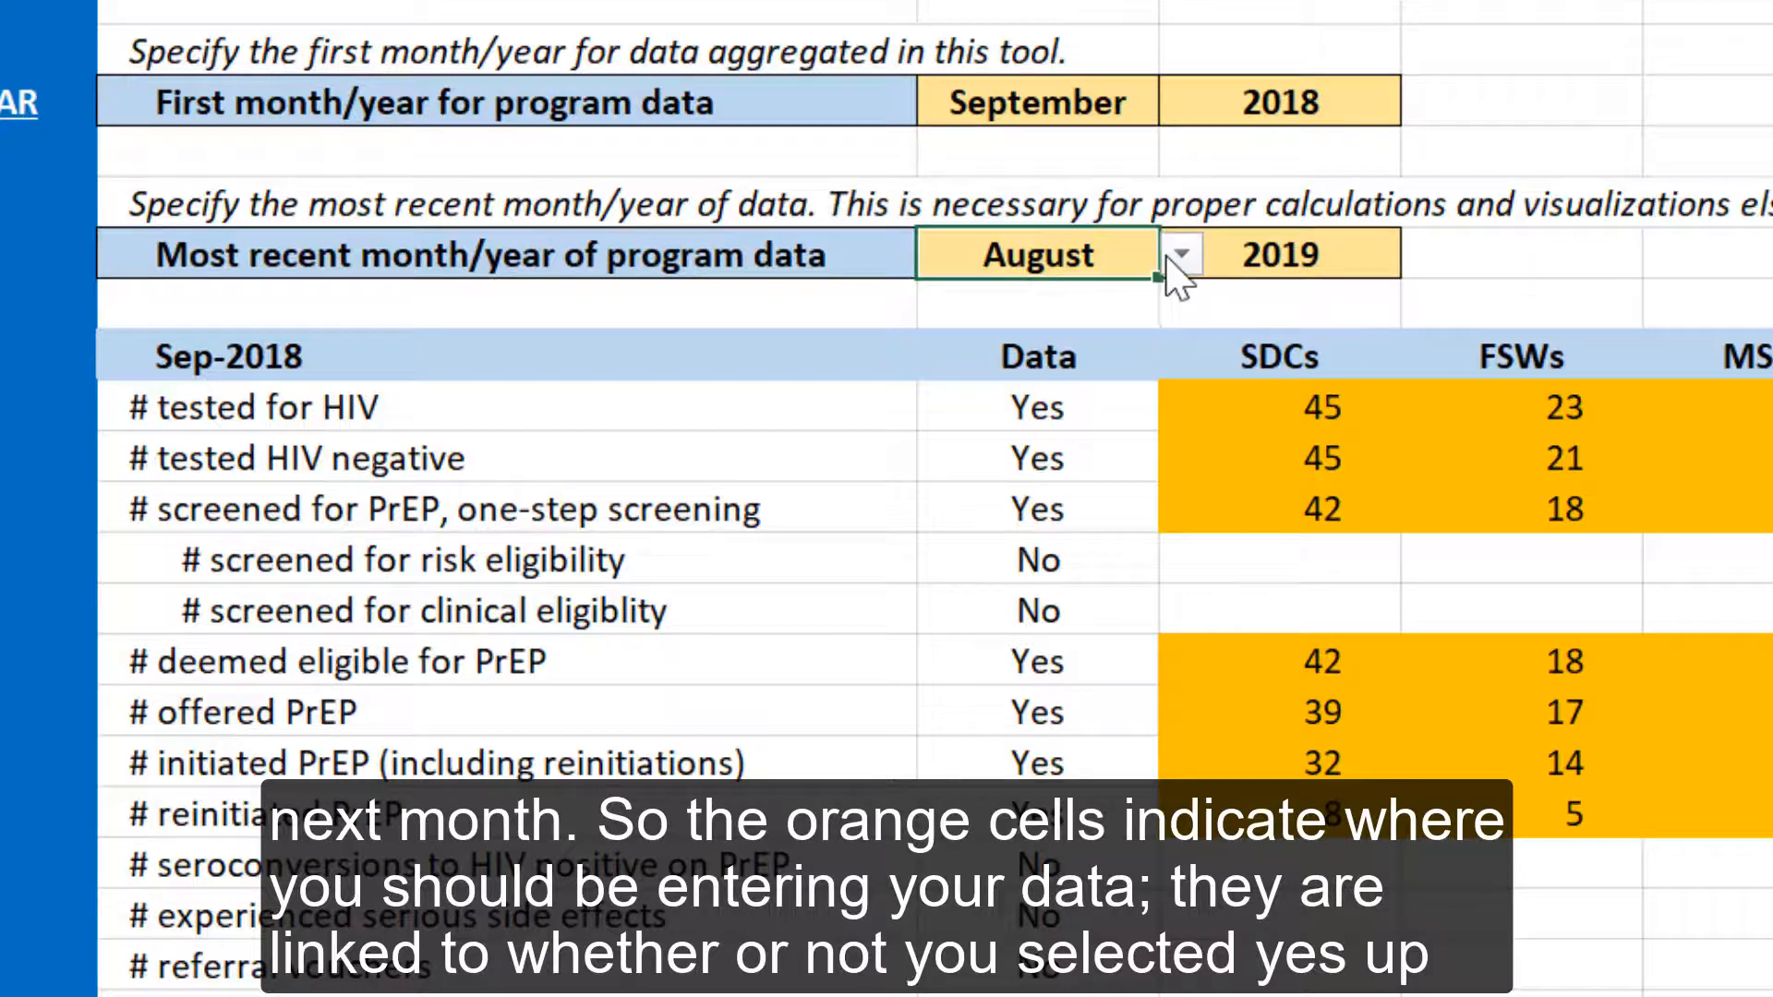
left_click(1181, 256)
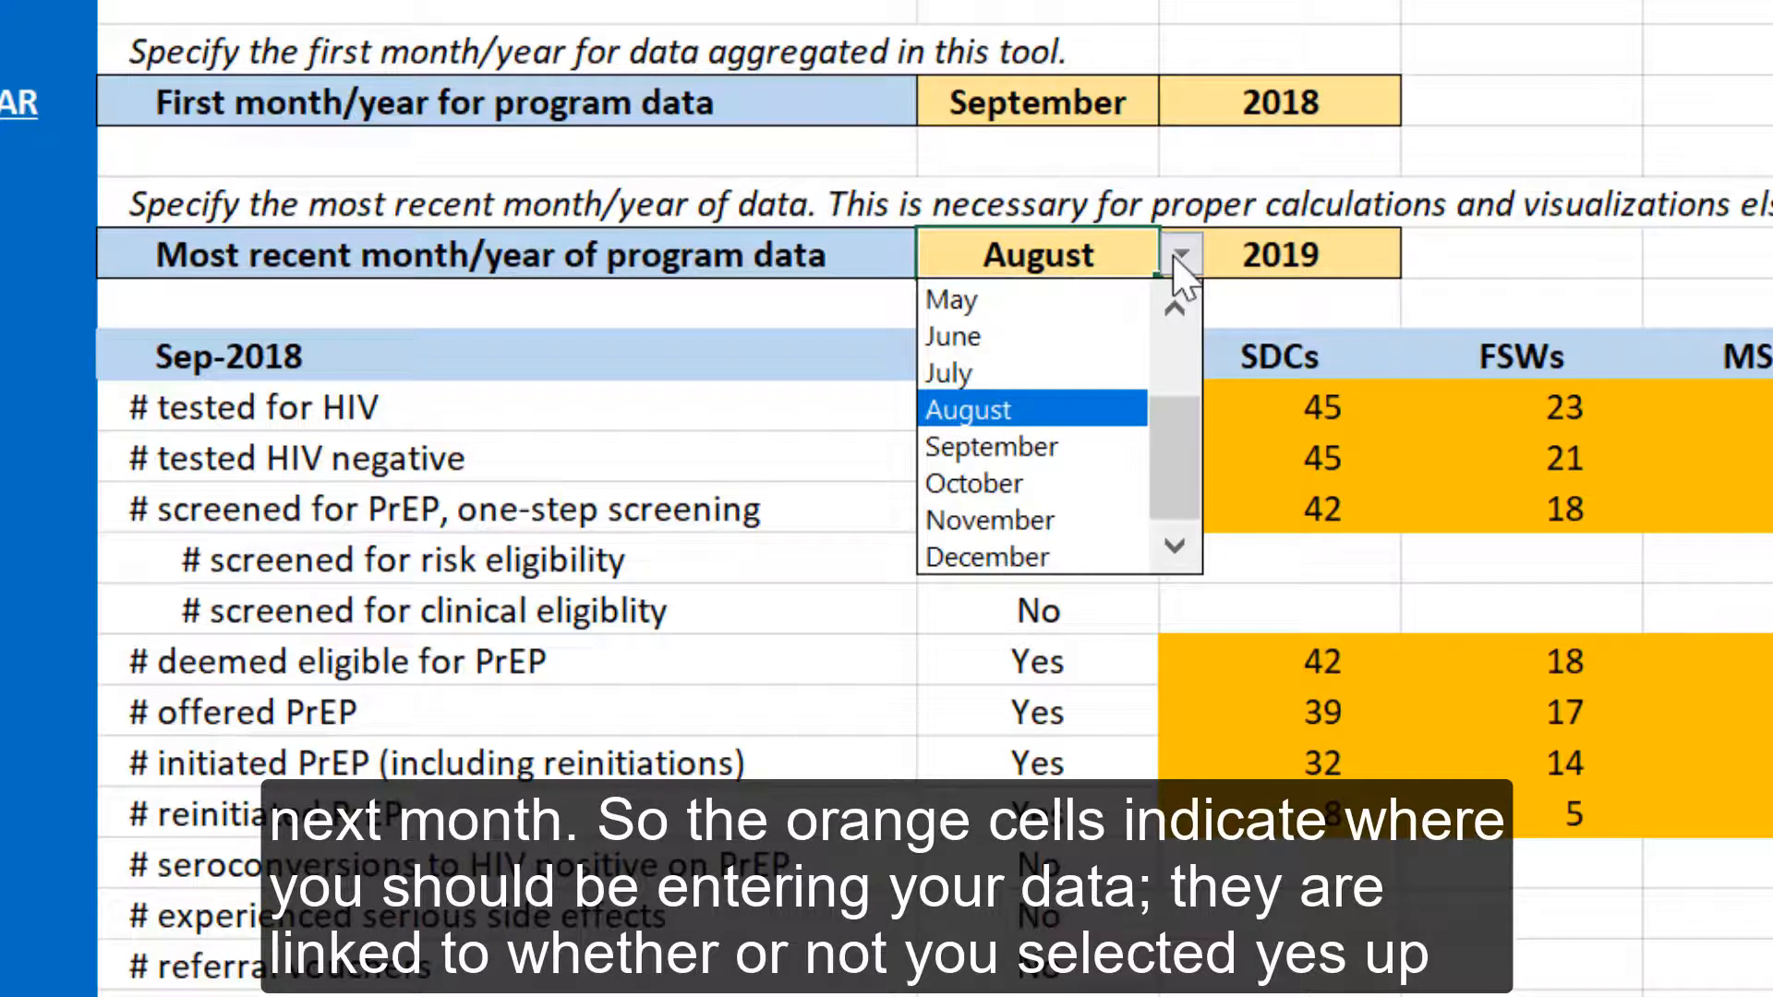
left_click(1077, 435)
left_click(1723, 265)
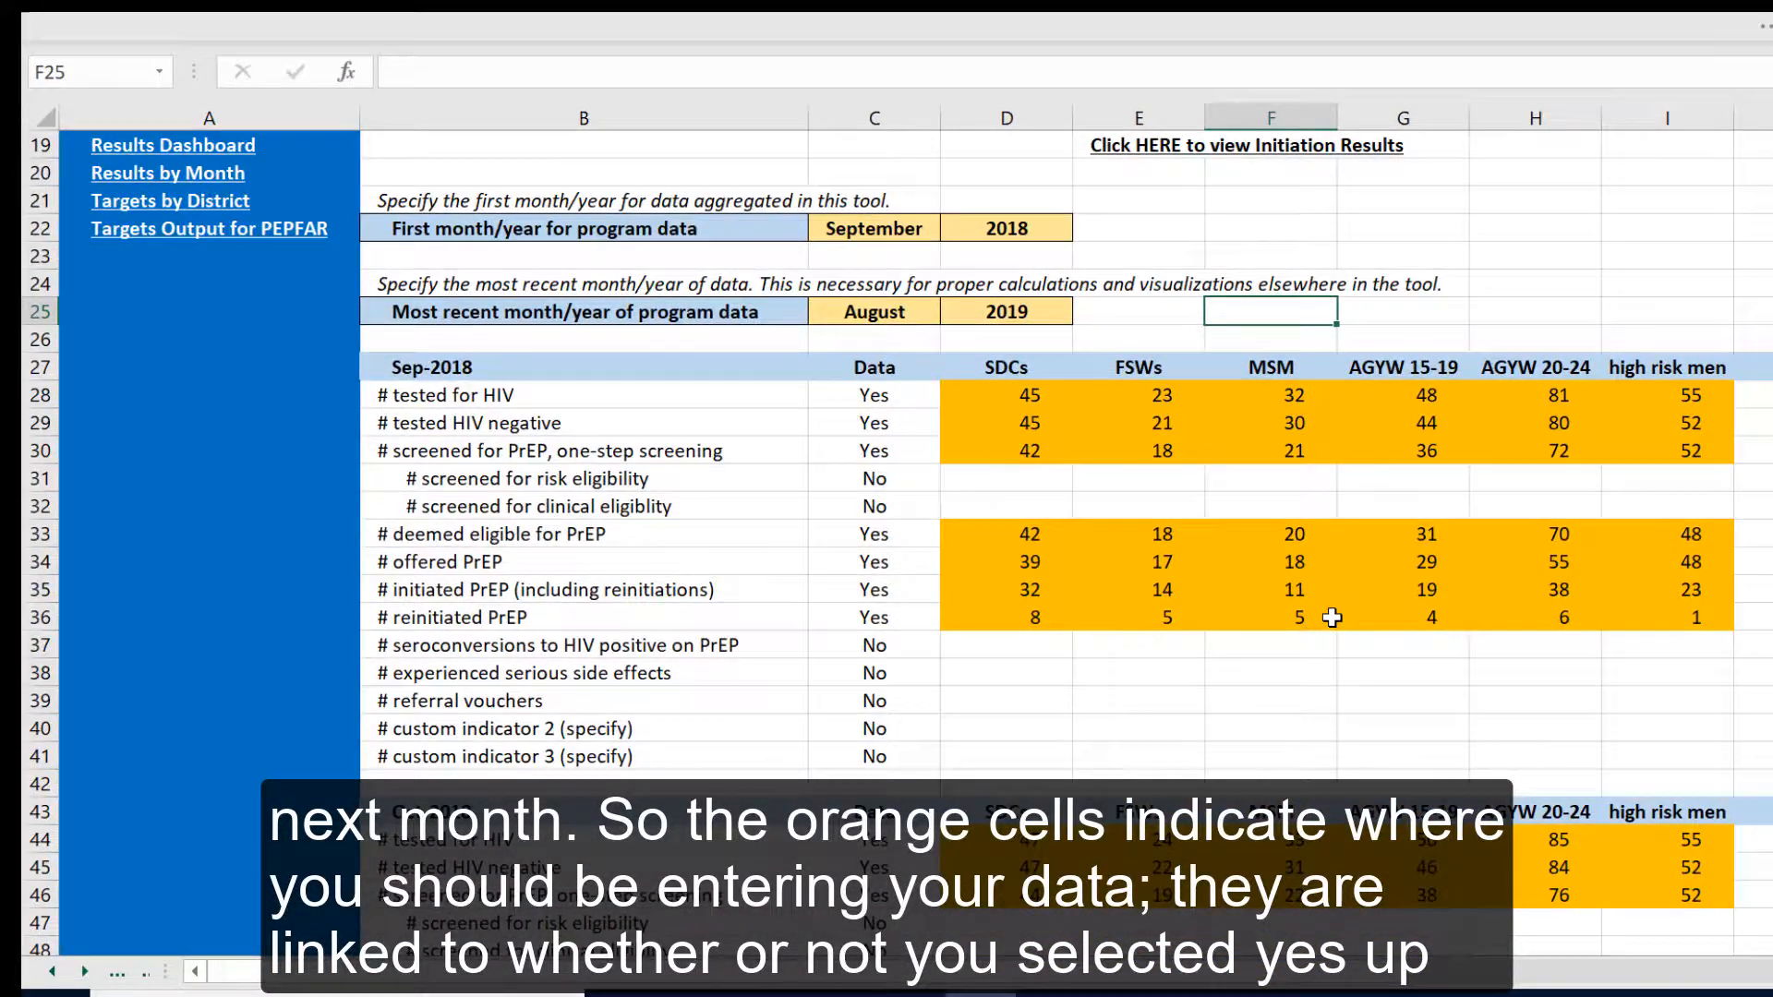
Step: Review the data element selections and the monthly program data blocks from September 2018 into early 2019
scroll(1332, 618, "up", 5)
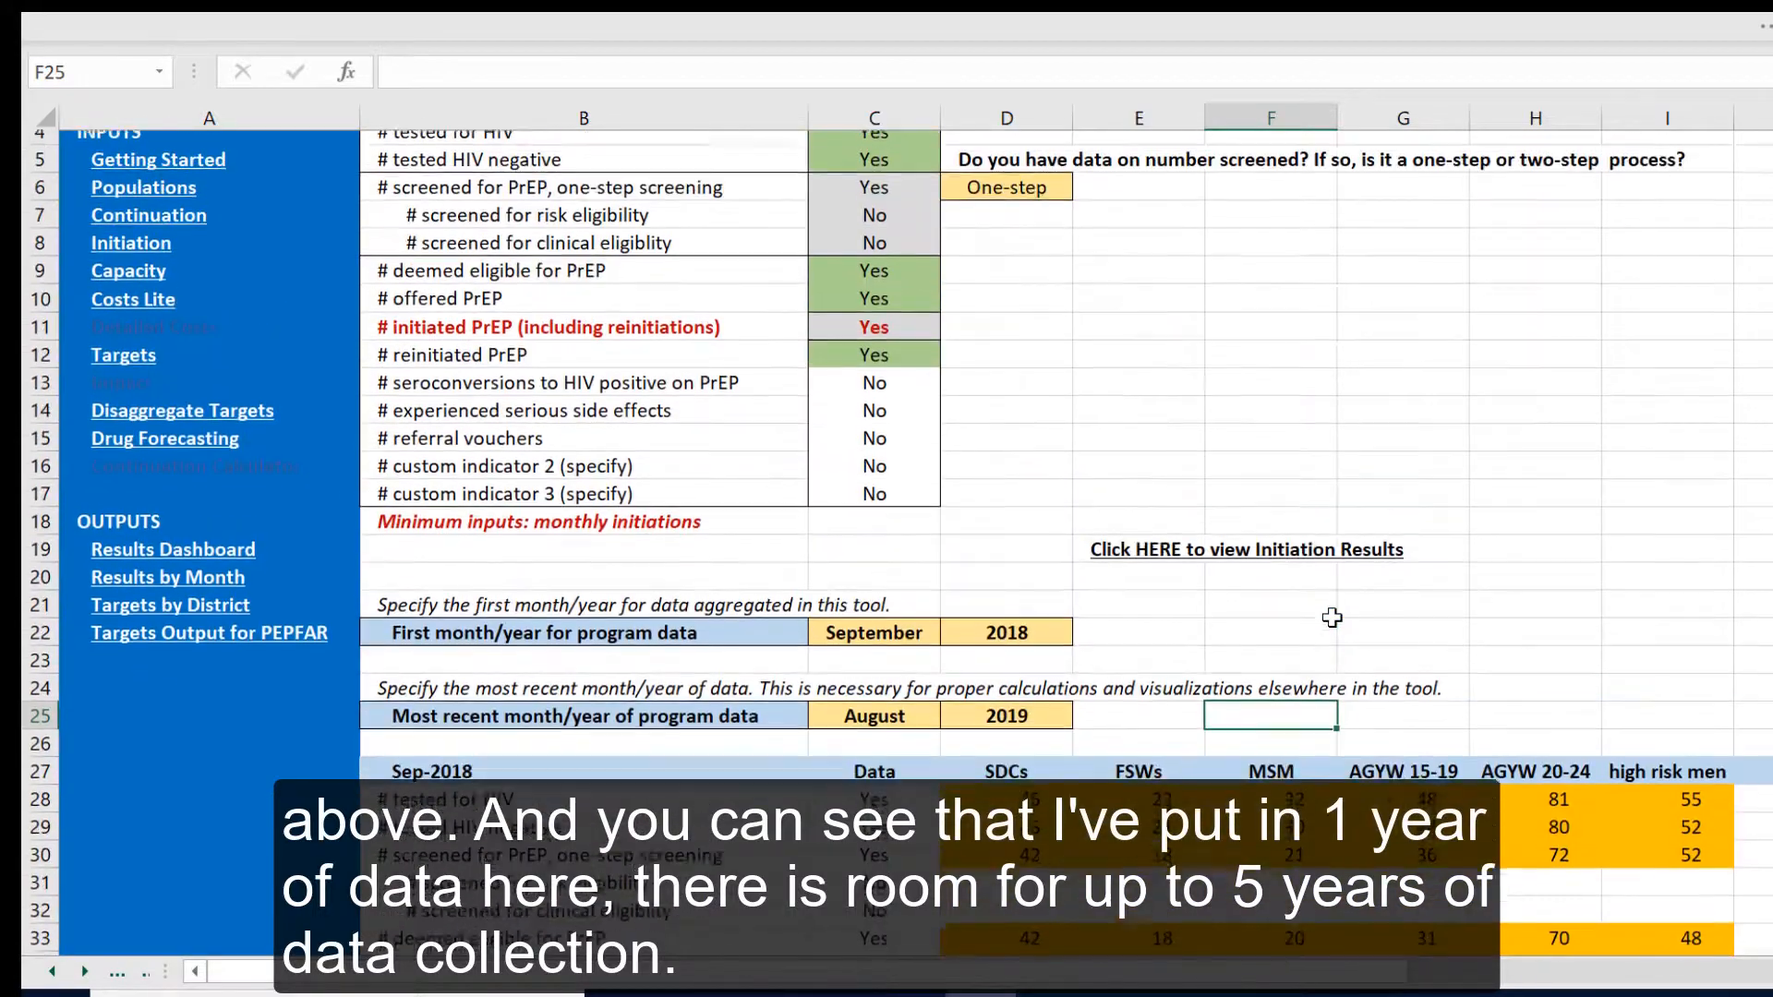
scroll(1332, 618, "up", 2)
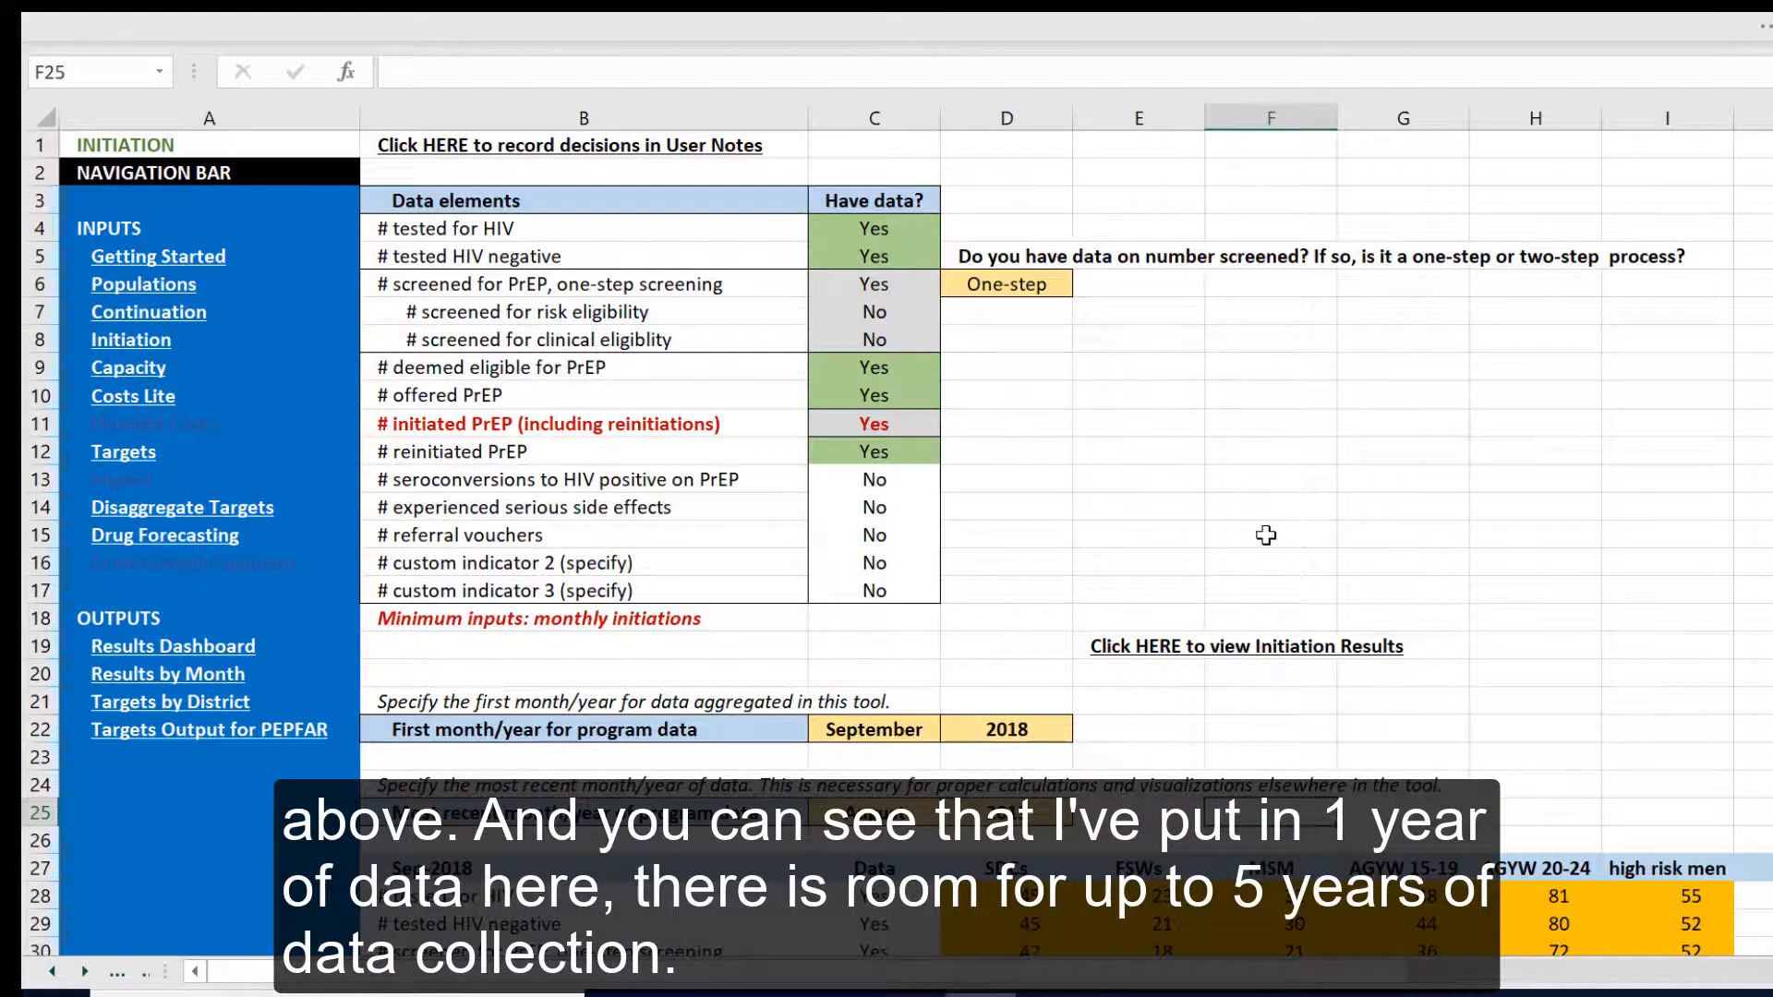
scroll(1266, 536, "down", 5)
scroll(1265, 535, "down", 9)
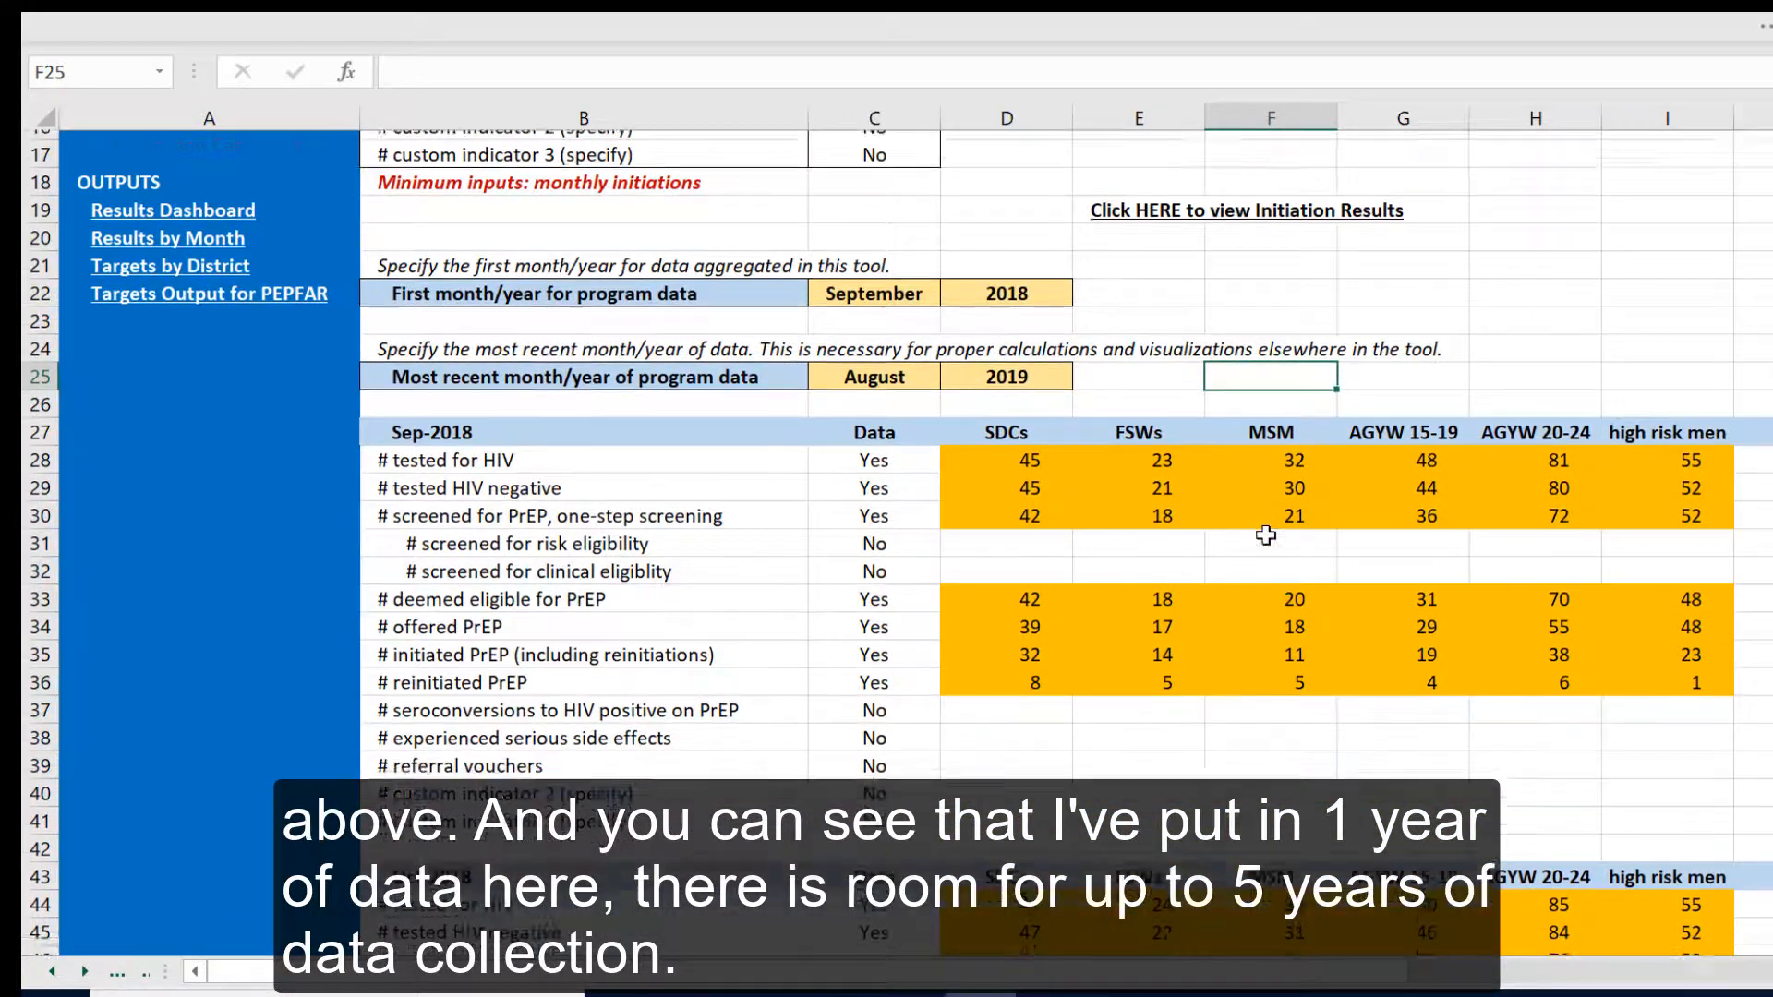
scroll(1265, 536, "down", 10)
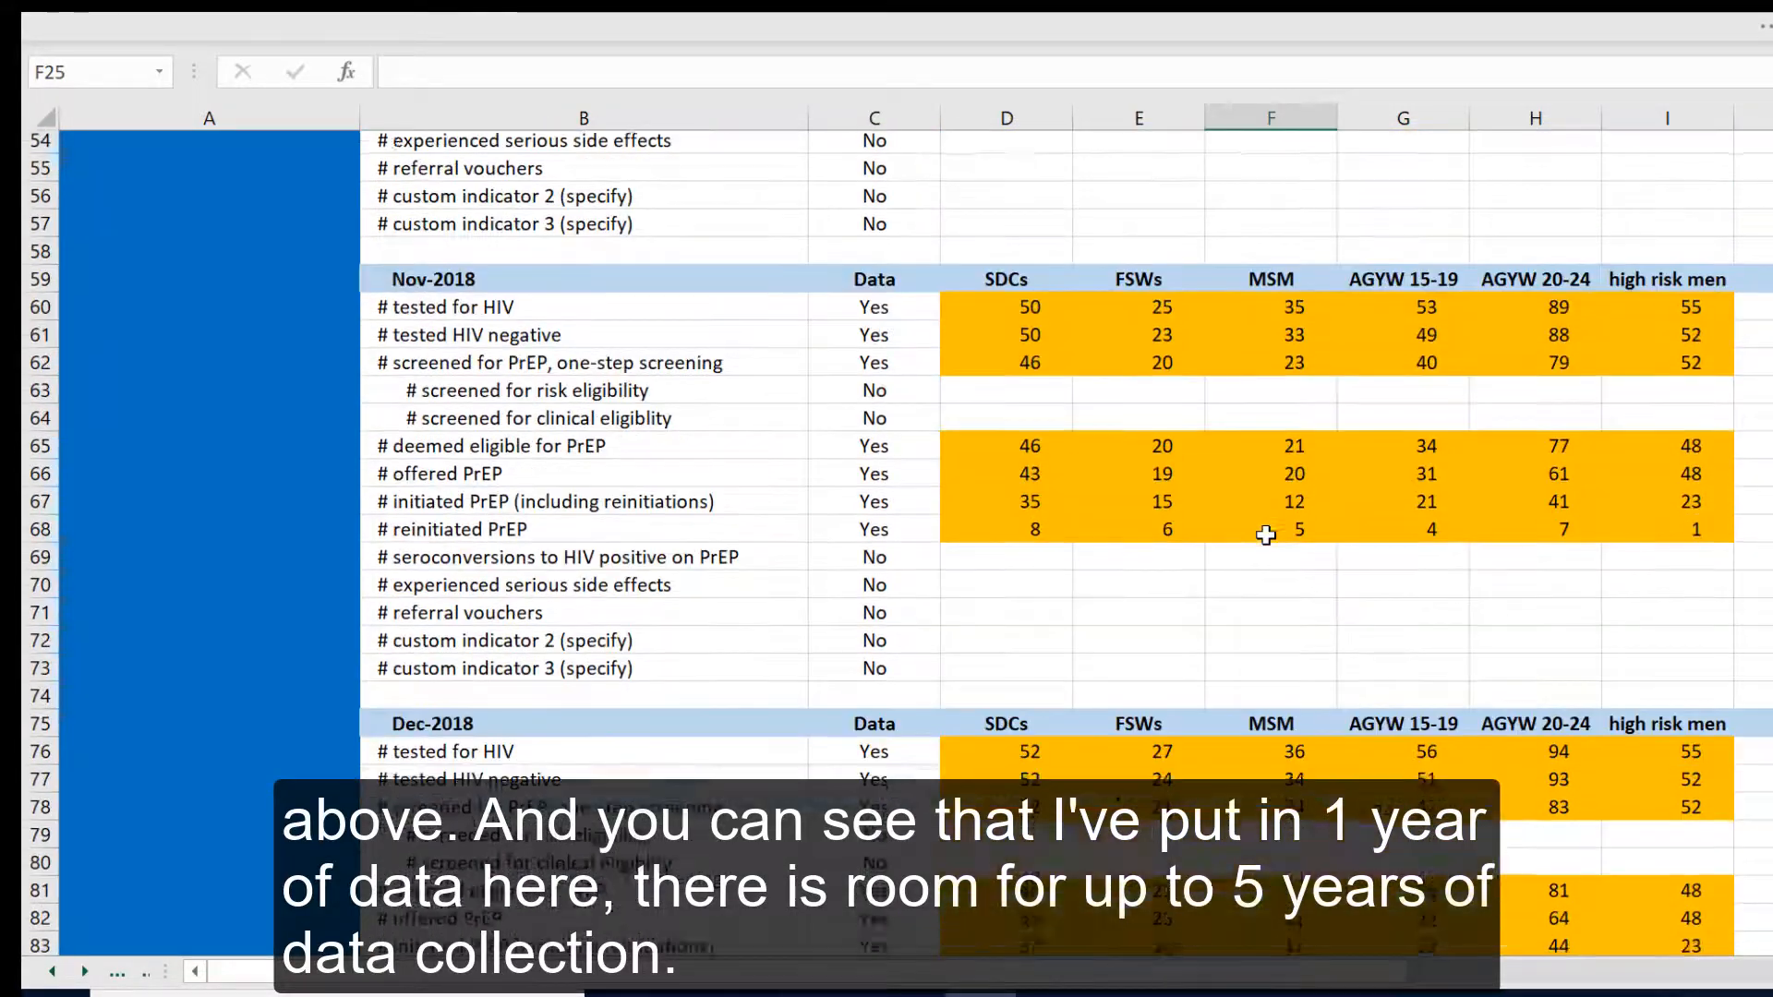
scroll(1266, 536, "down", 9)
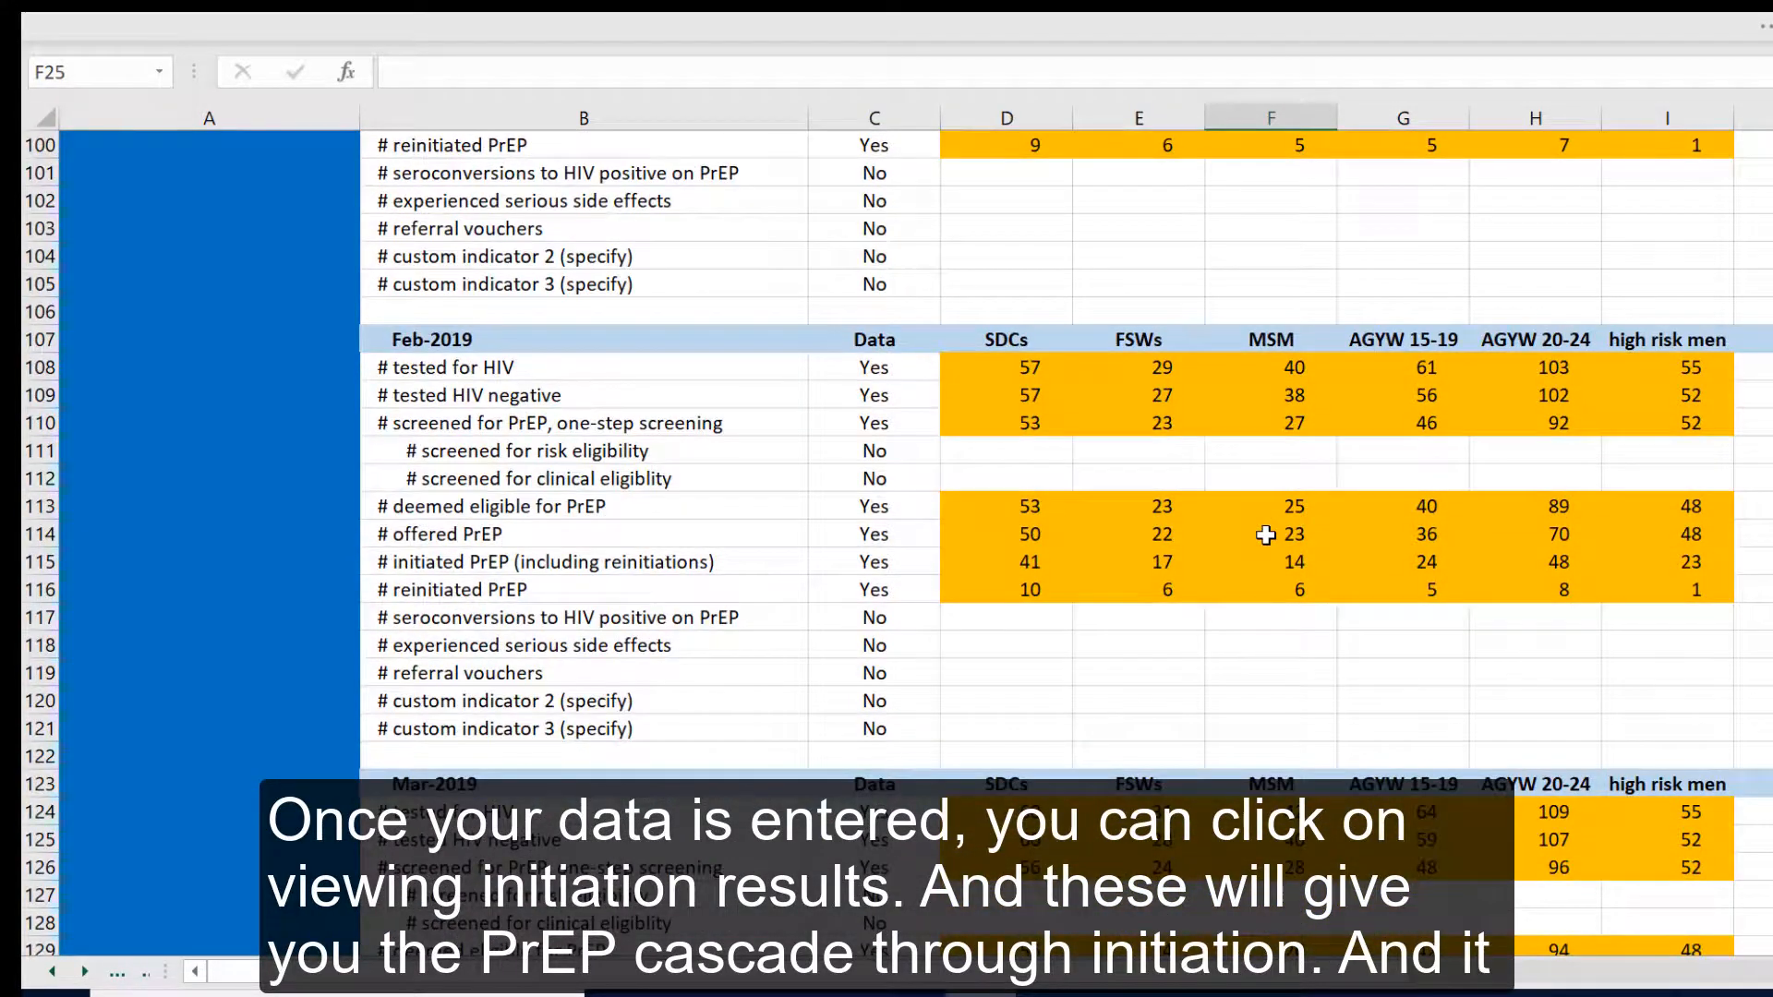
scroll(1265, 536, "up", 3)
scroll(1267, 536, "up", 11)
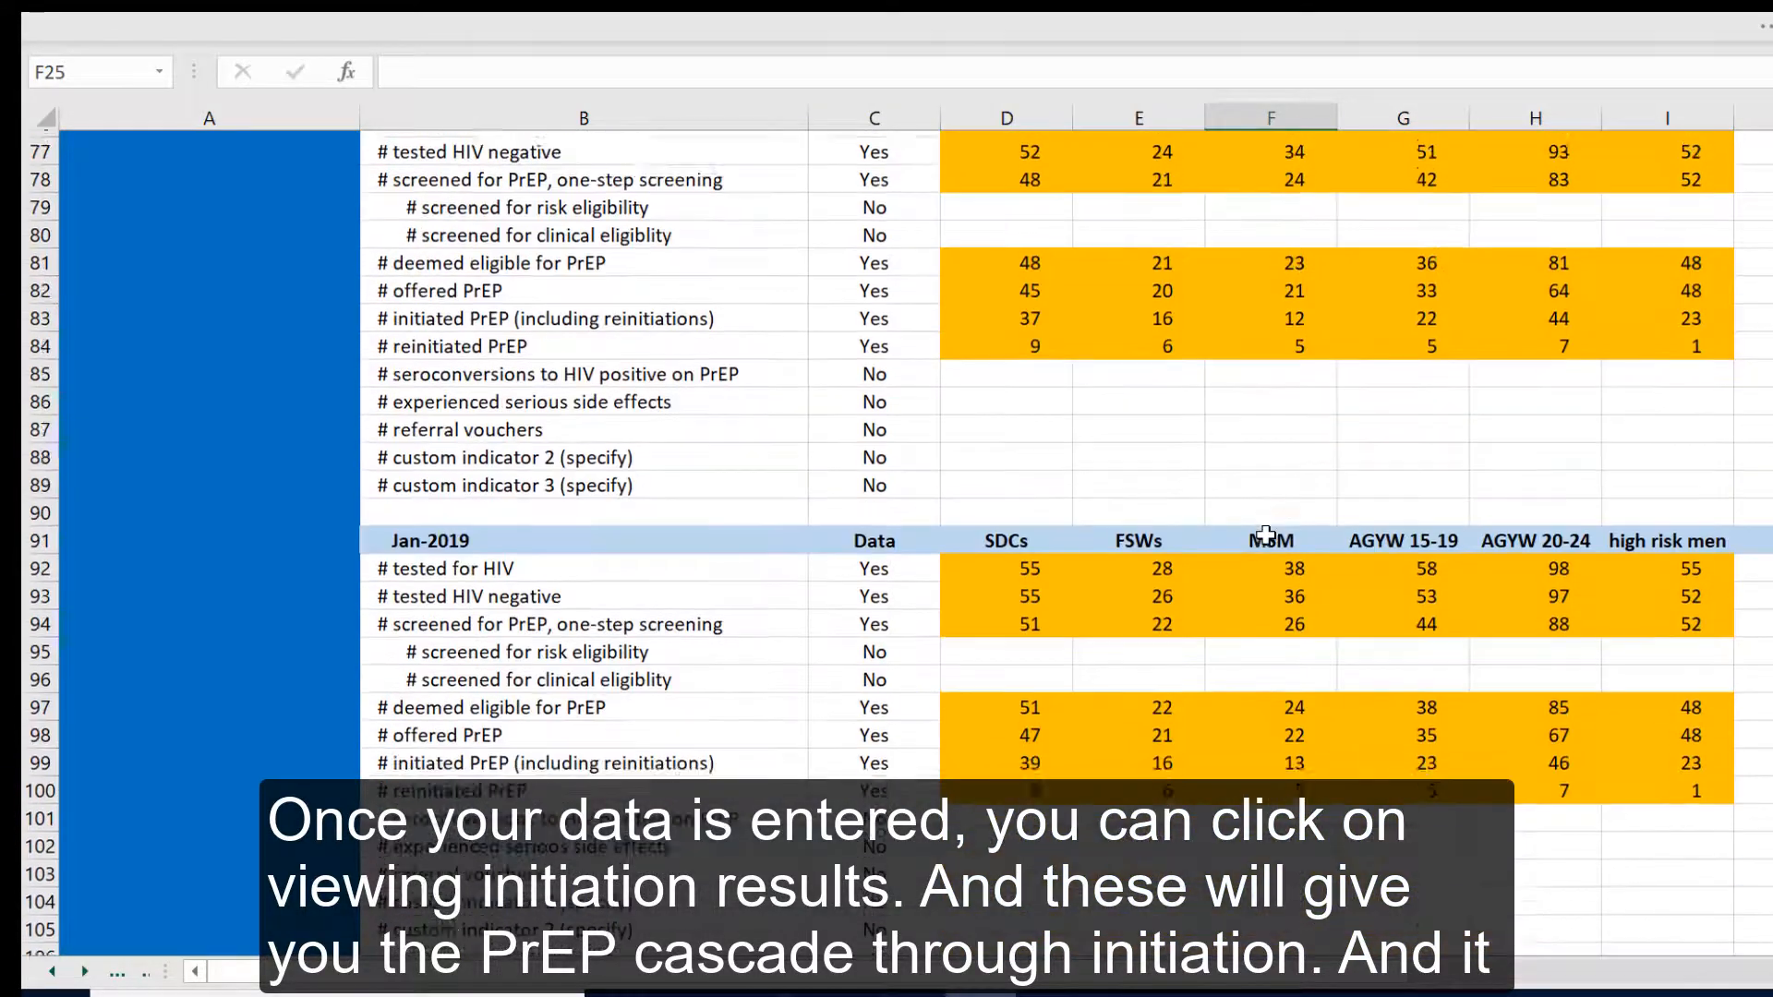
scroll(1266, 536, "up", 14)
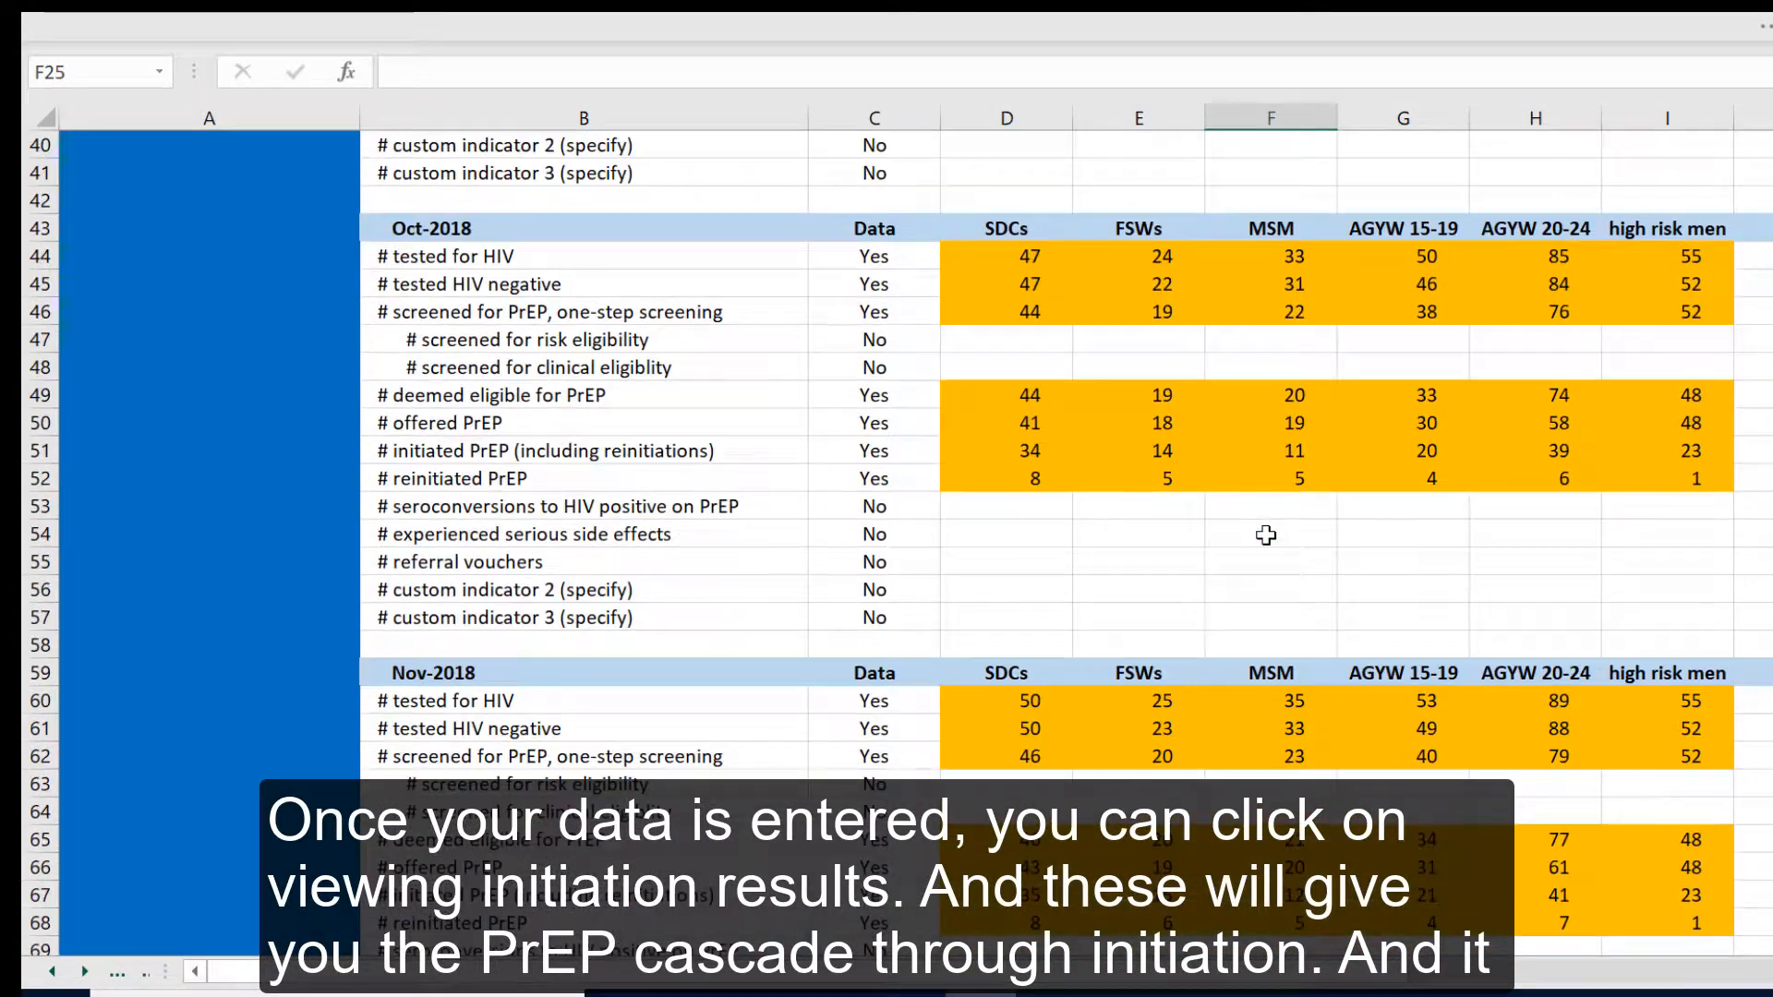
scroll(1265, 536, "up", 5)
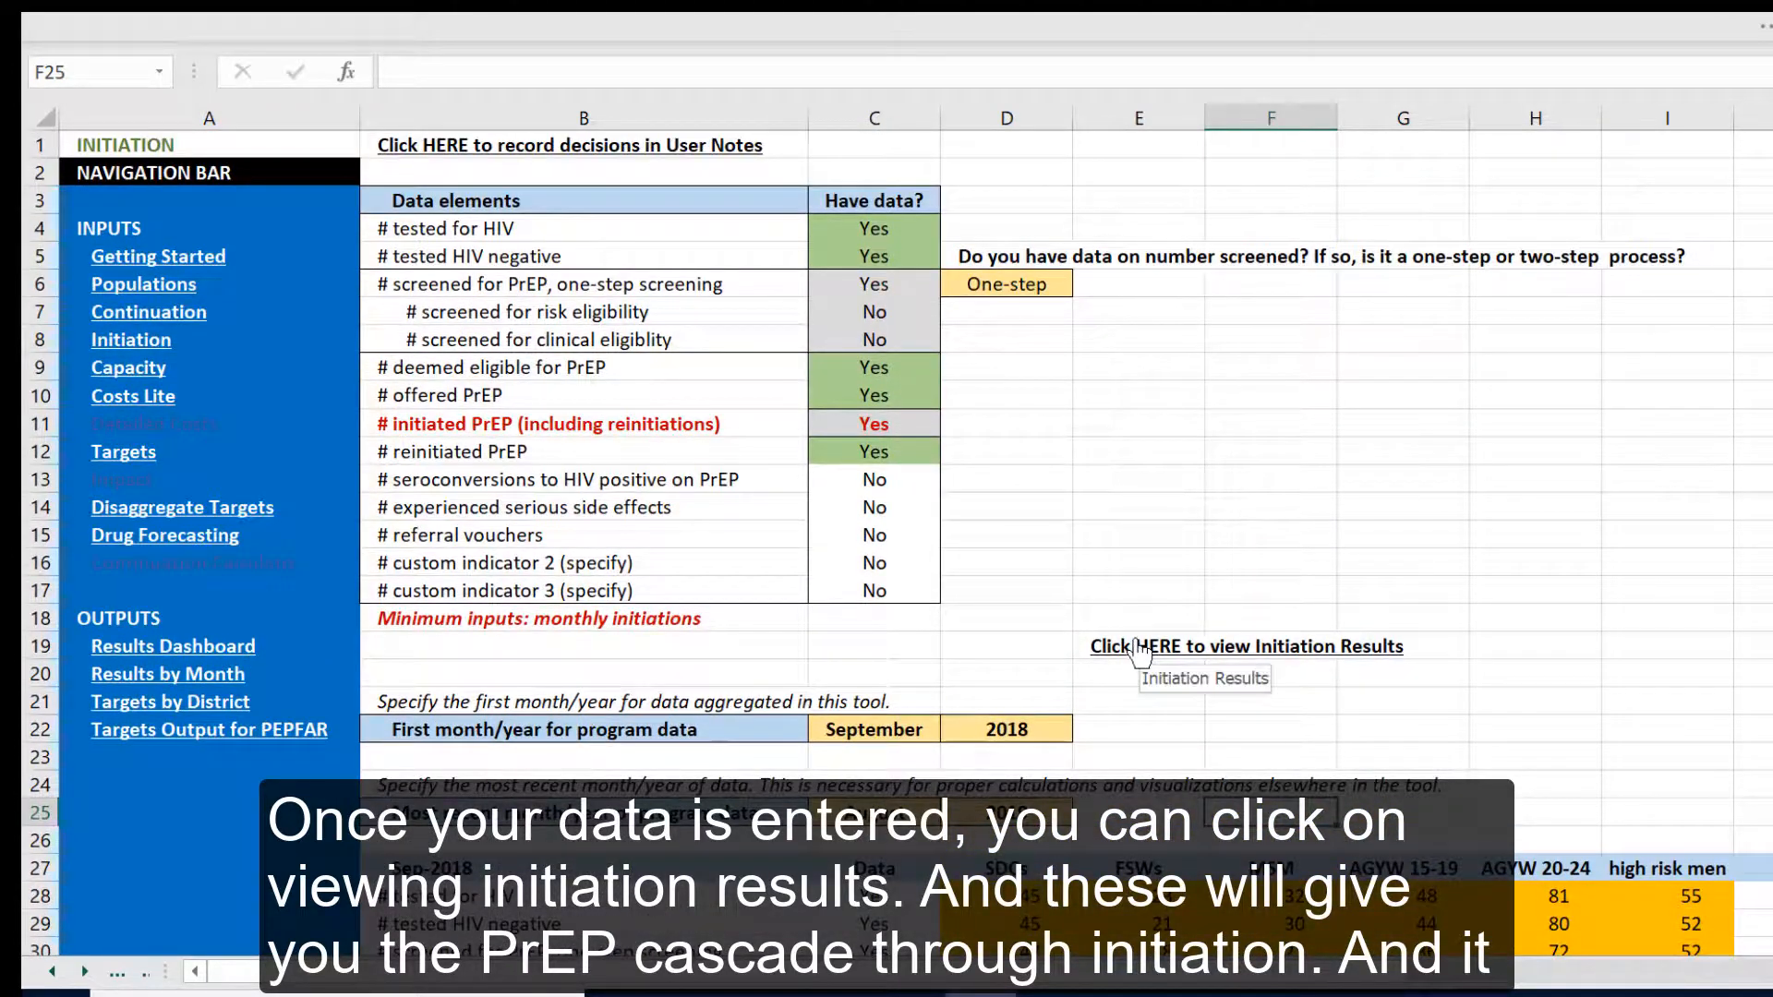
Step: Open the Initiation Results and examine the PrEP Cascade diagram and the cascade of those screened
left_click(1138, 652)
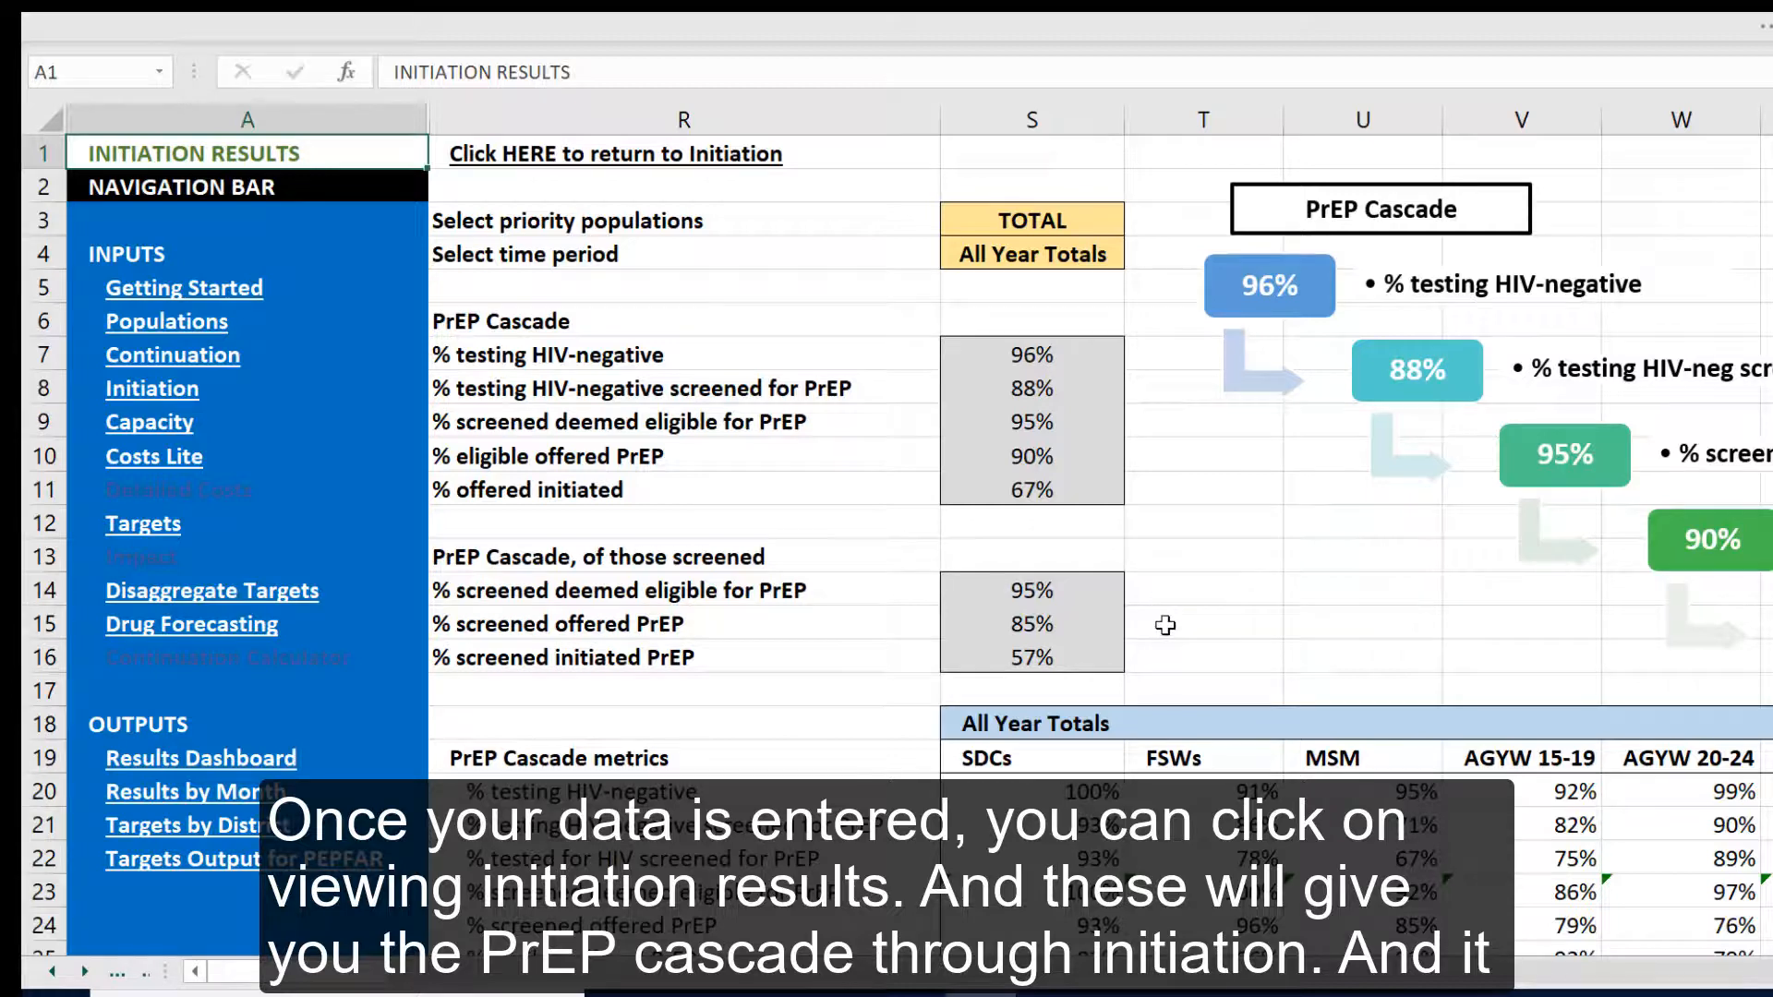
left_click_drag(375, 973, 469, 986)
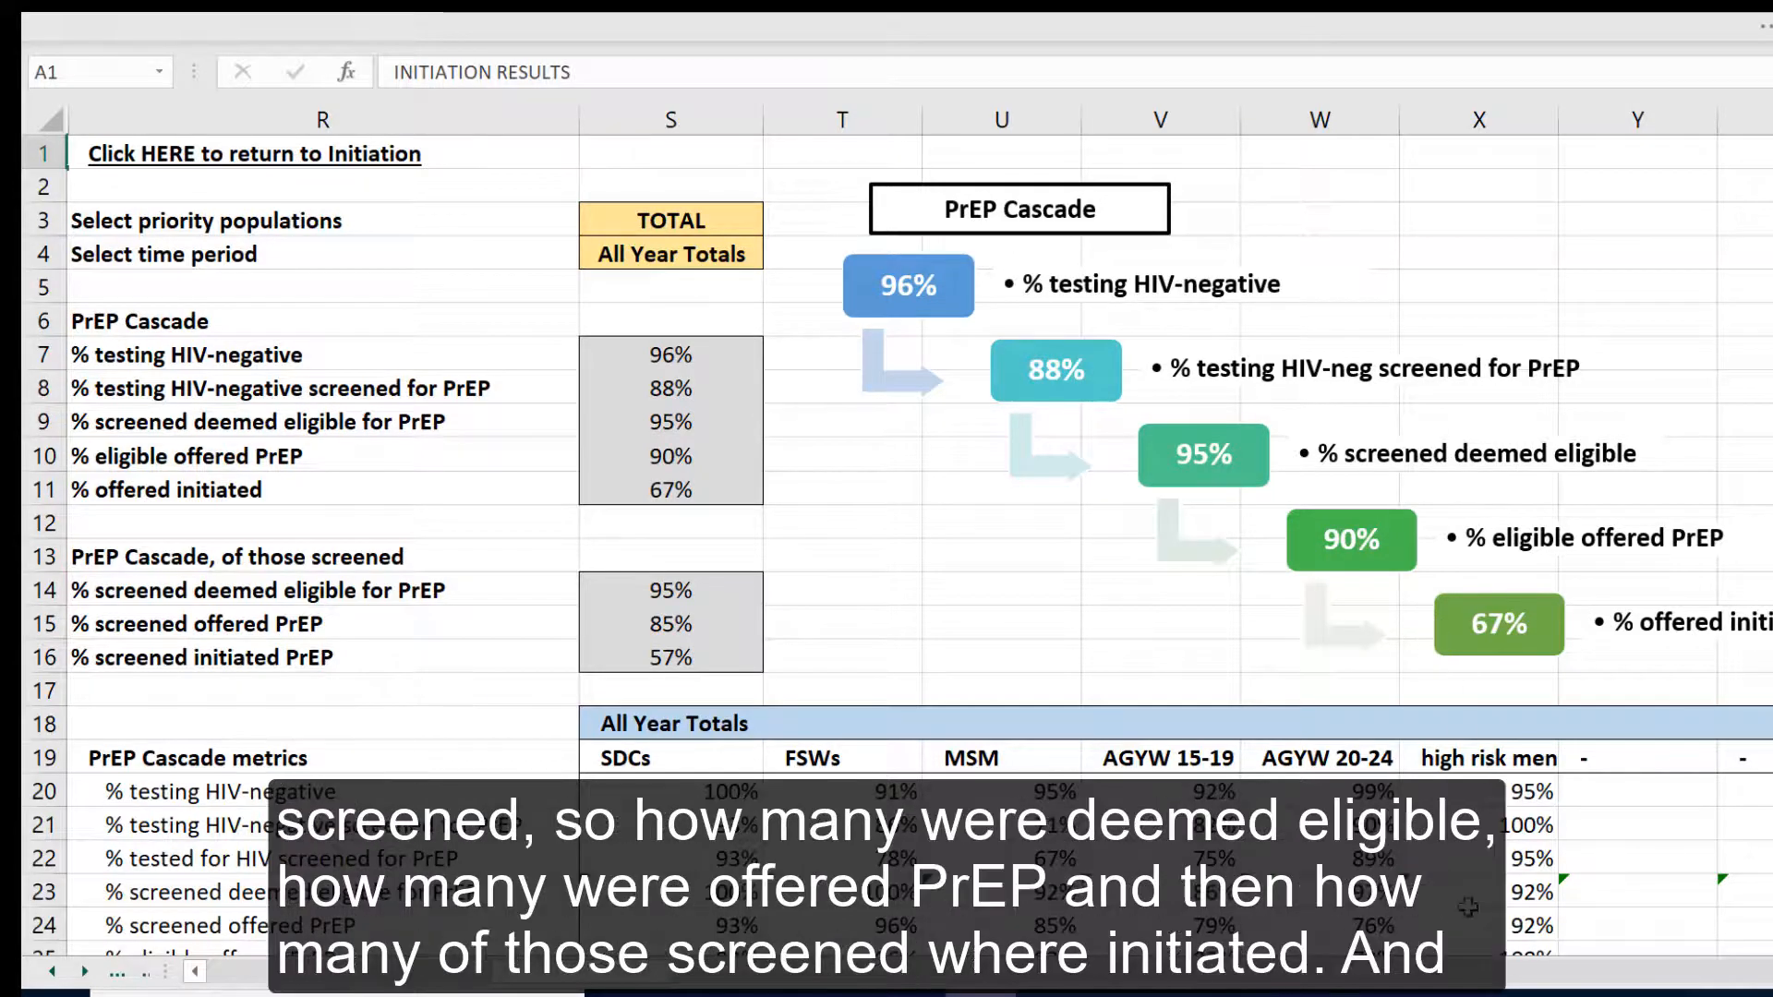
scroll(1561, 640, "right", 2)
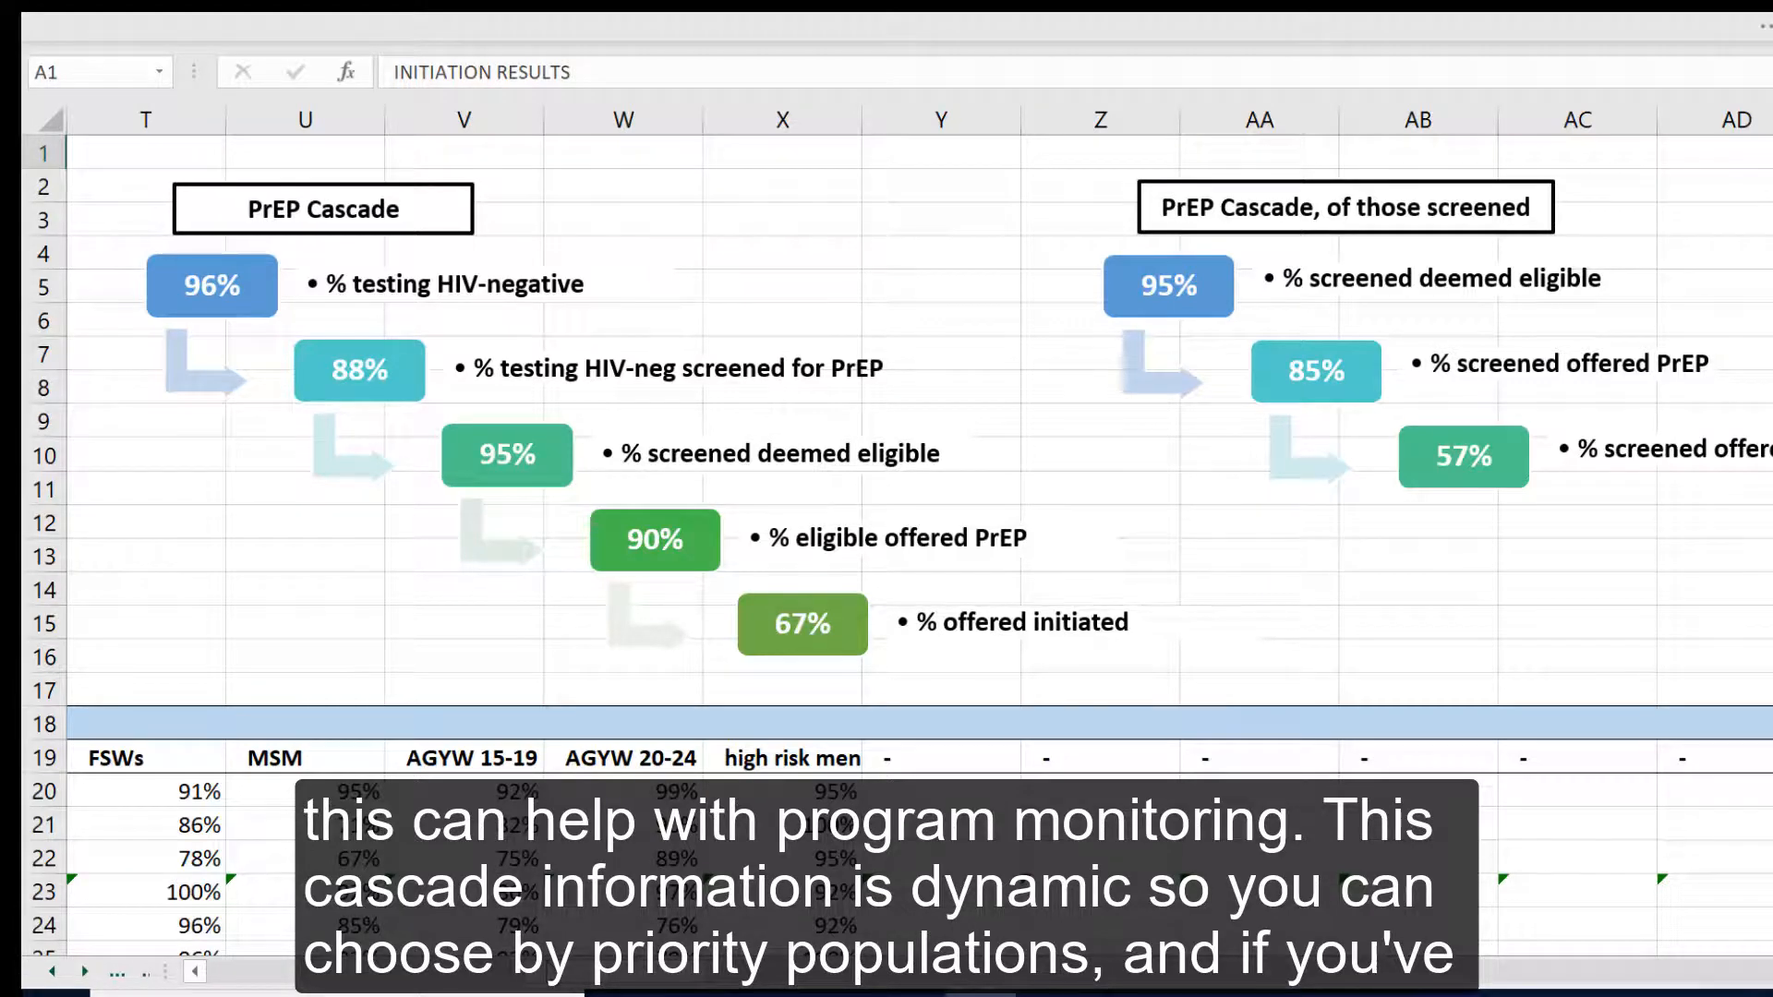
left_click_drag(545, 975, 493, 979)
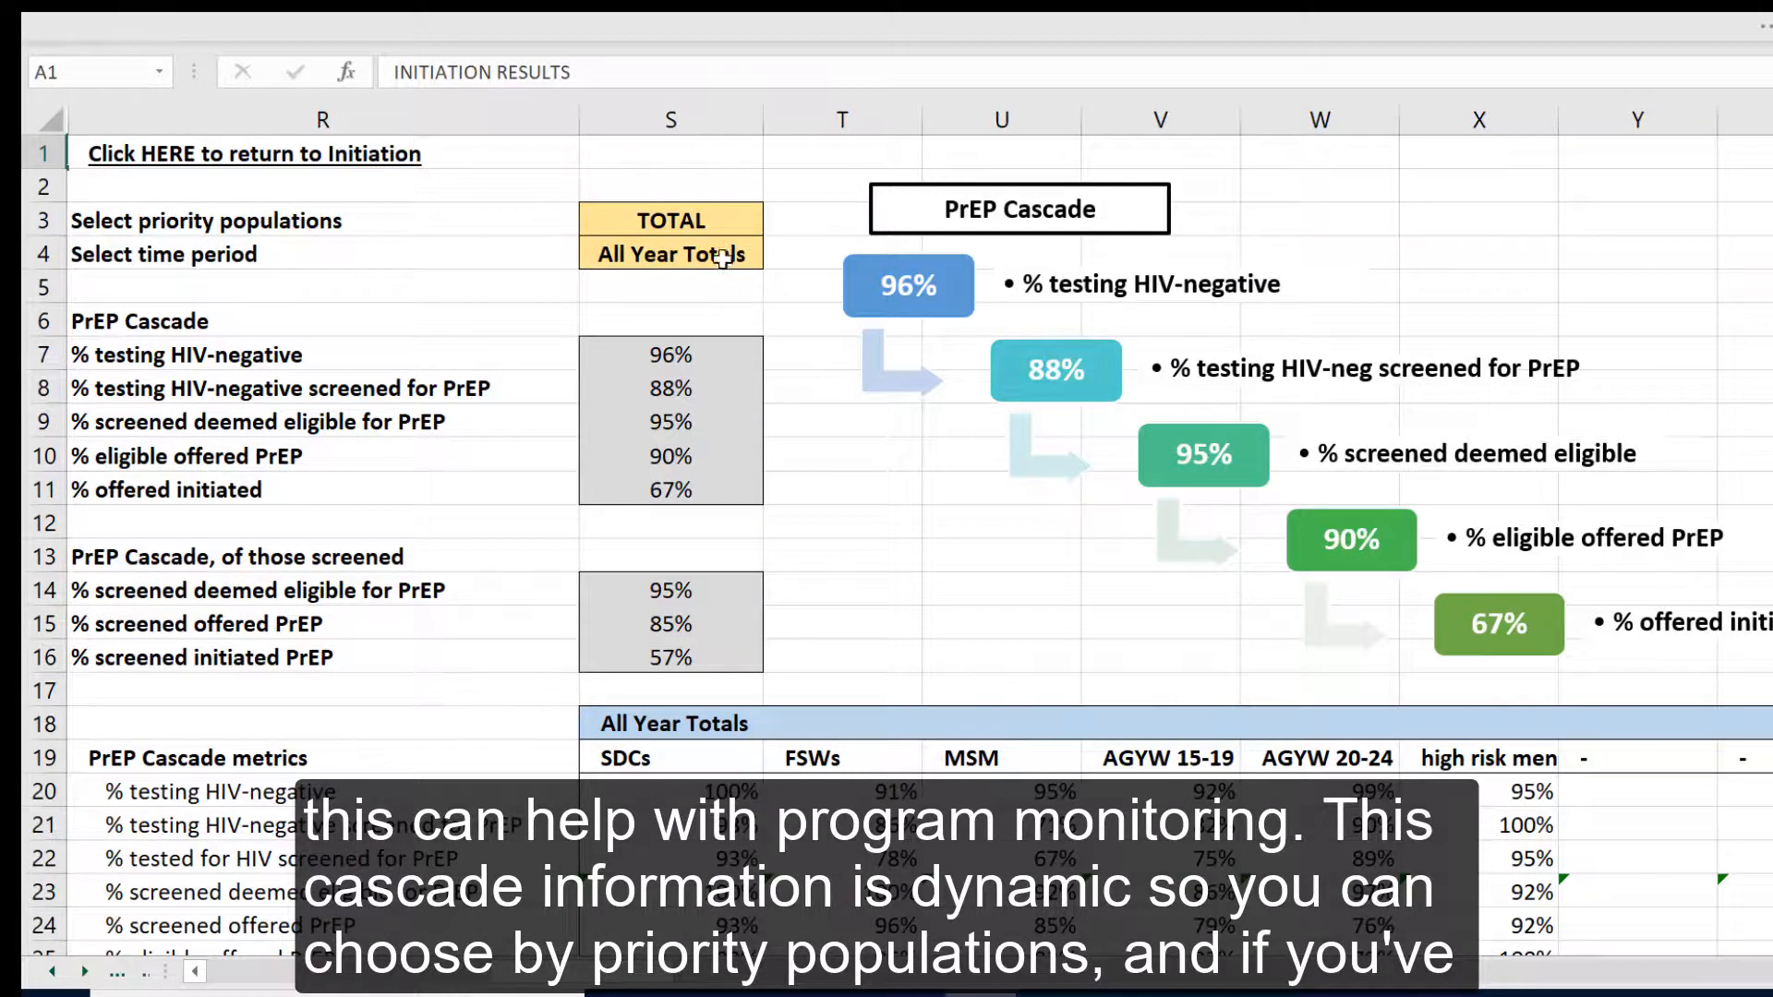
Step: Filter the PrEP cascade to the SDCs priority population with All Year Totals as the time period
left_click(726, 227)
left_click(776, 223)
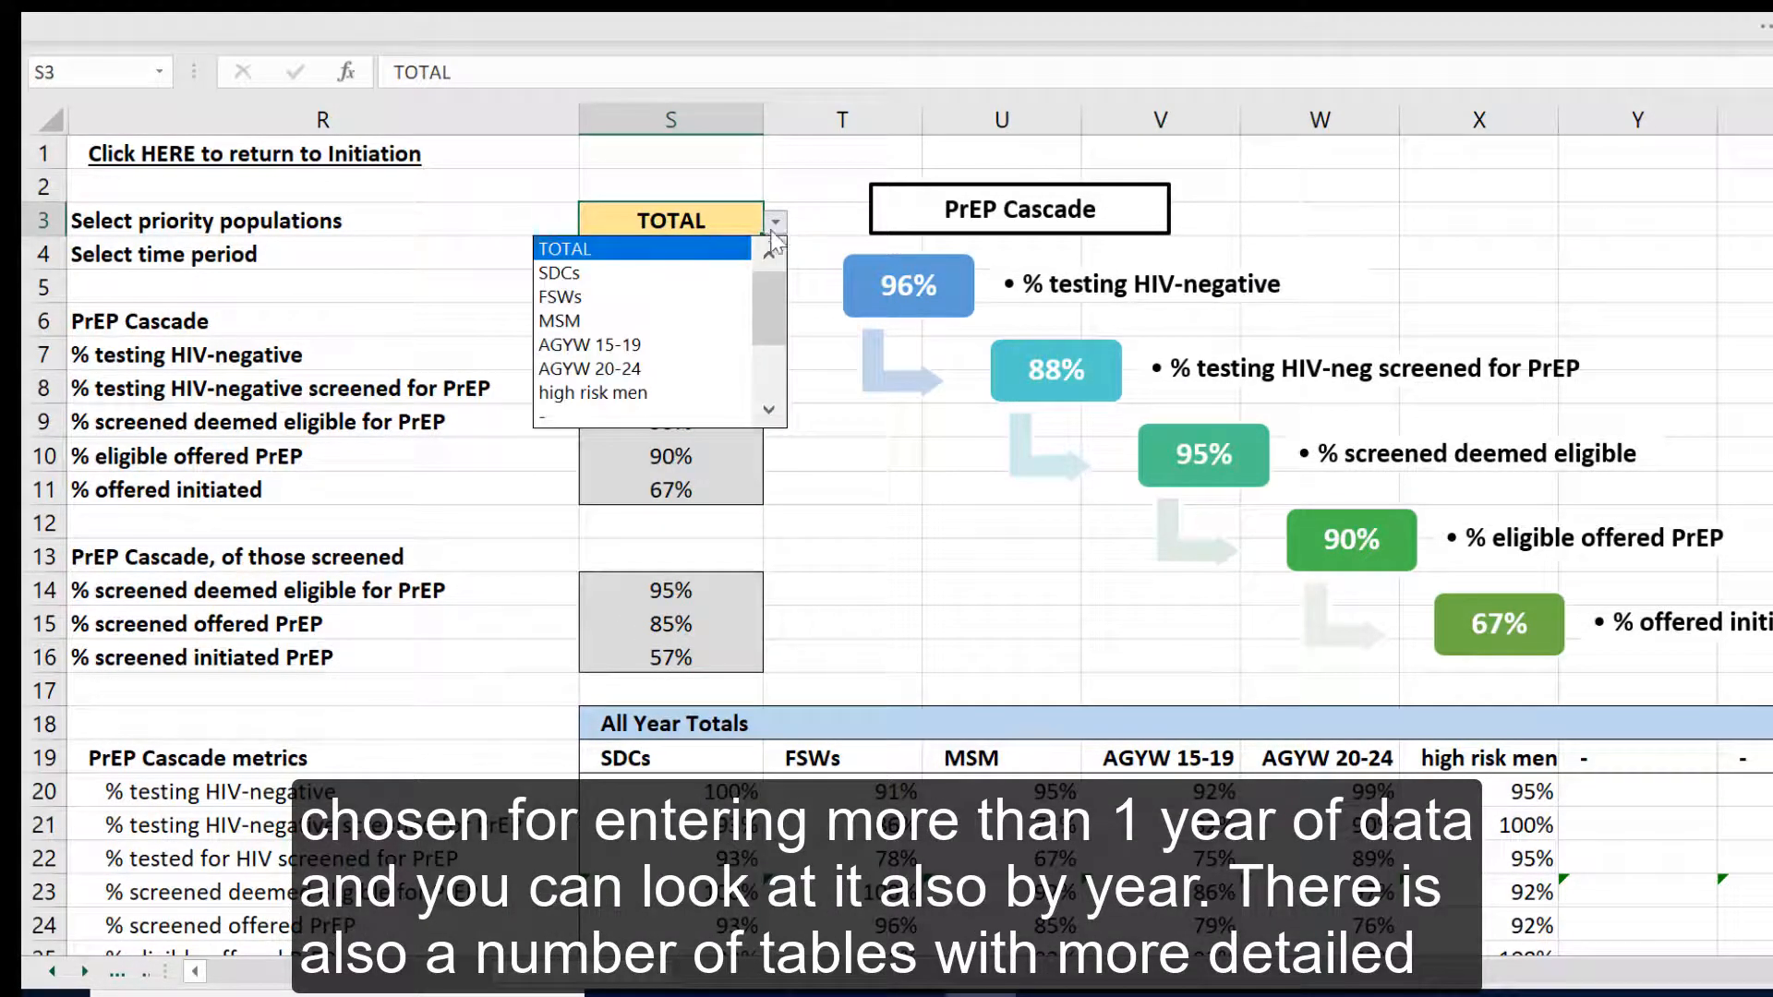
left_click(726, 274)
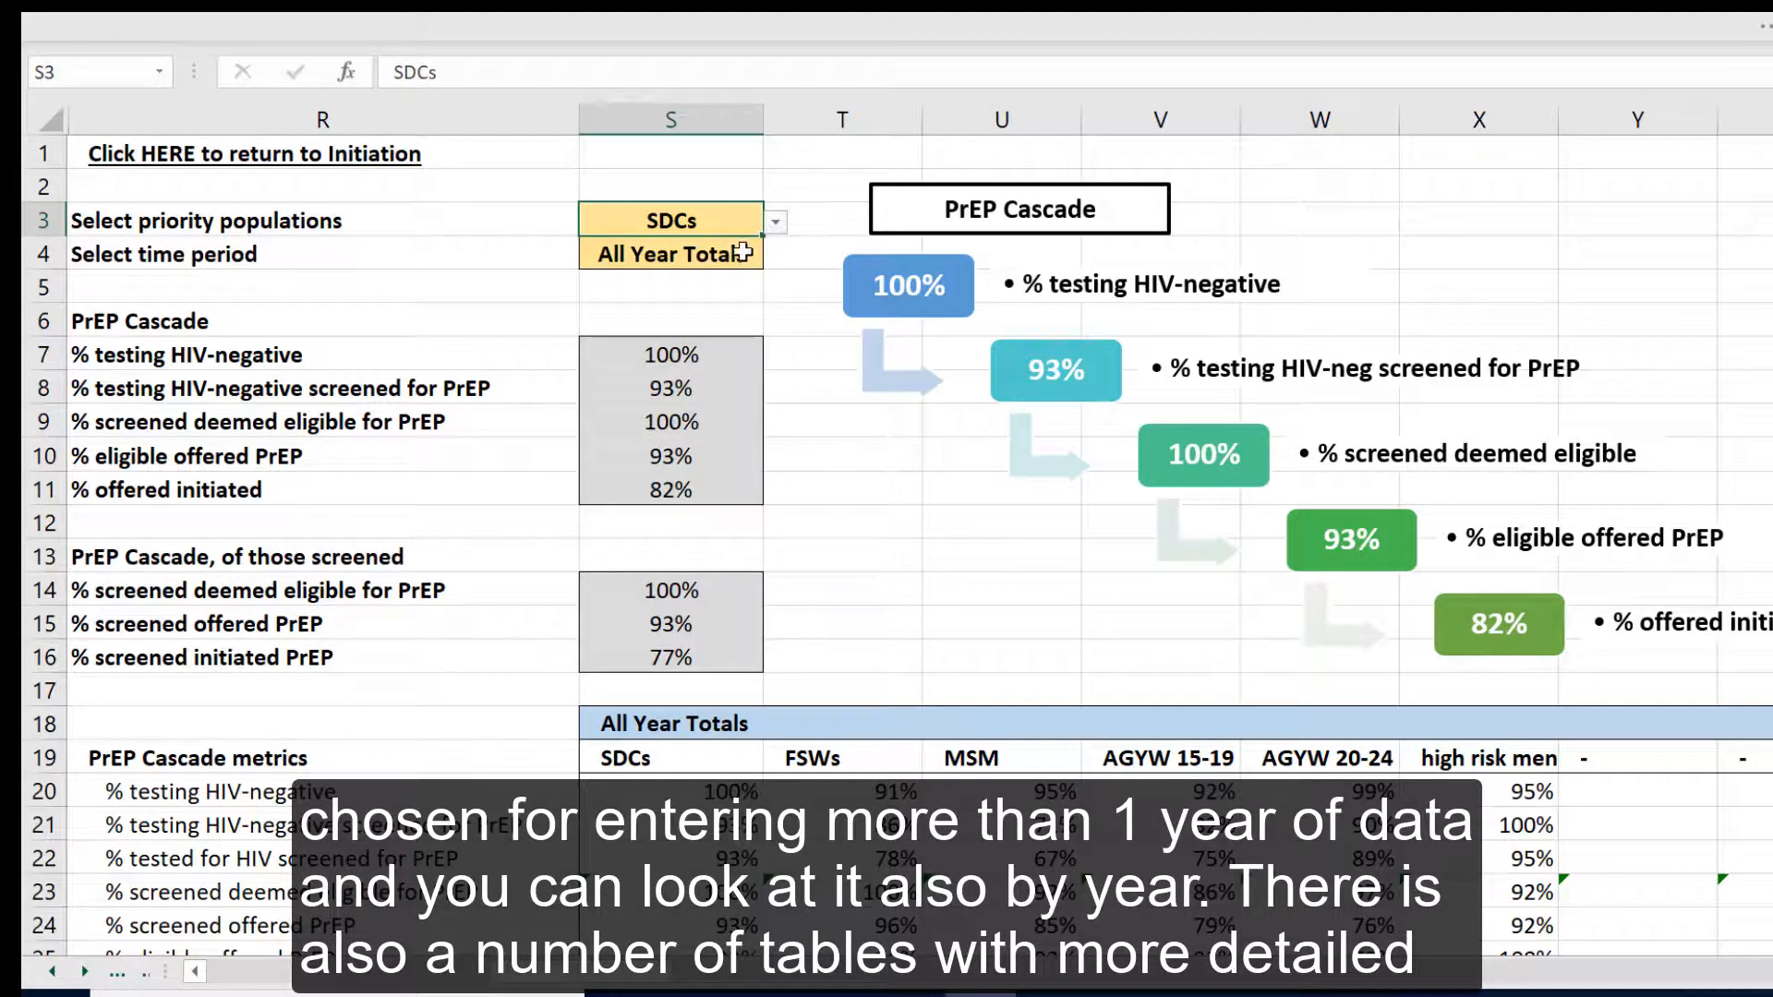
left_click(744, 252)
left_click(775, 258)
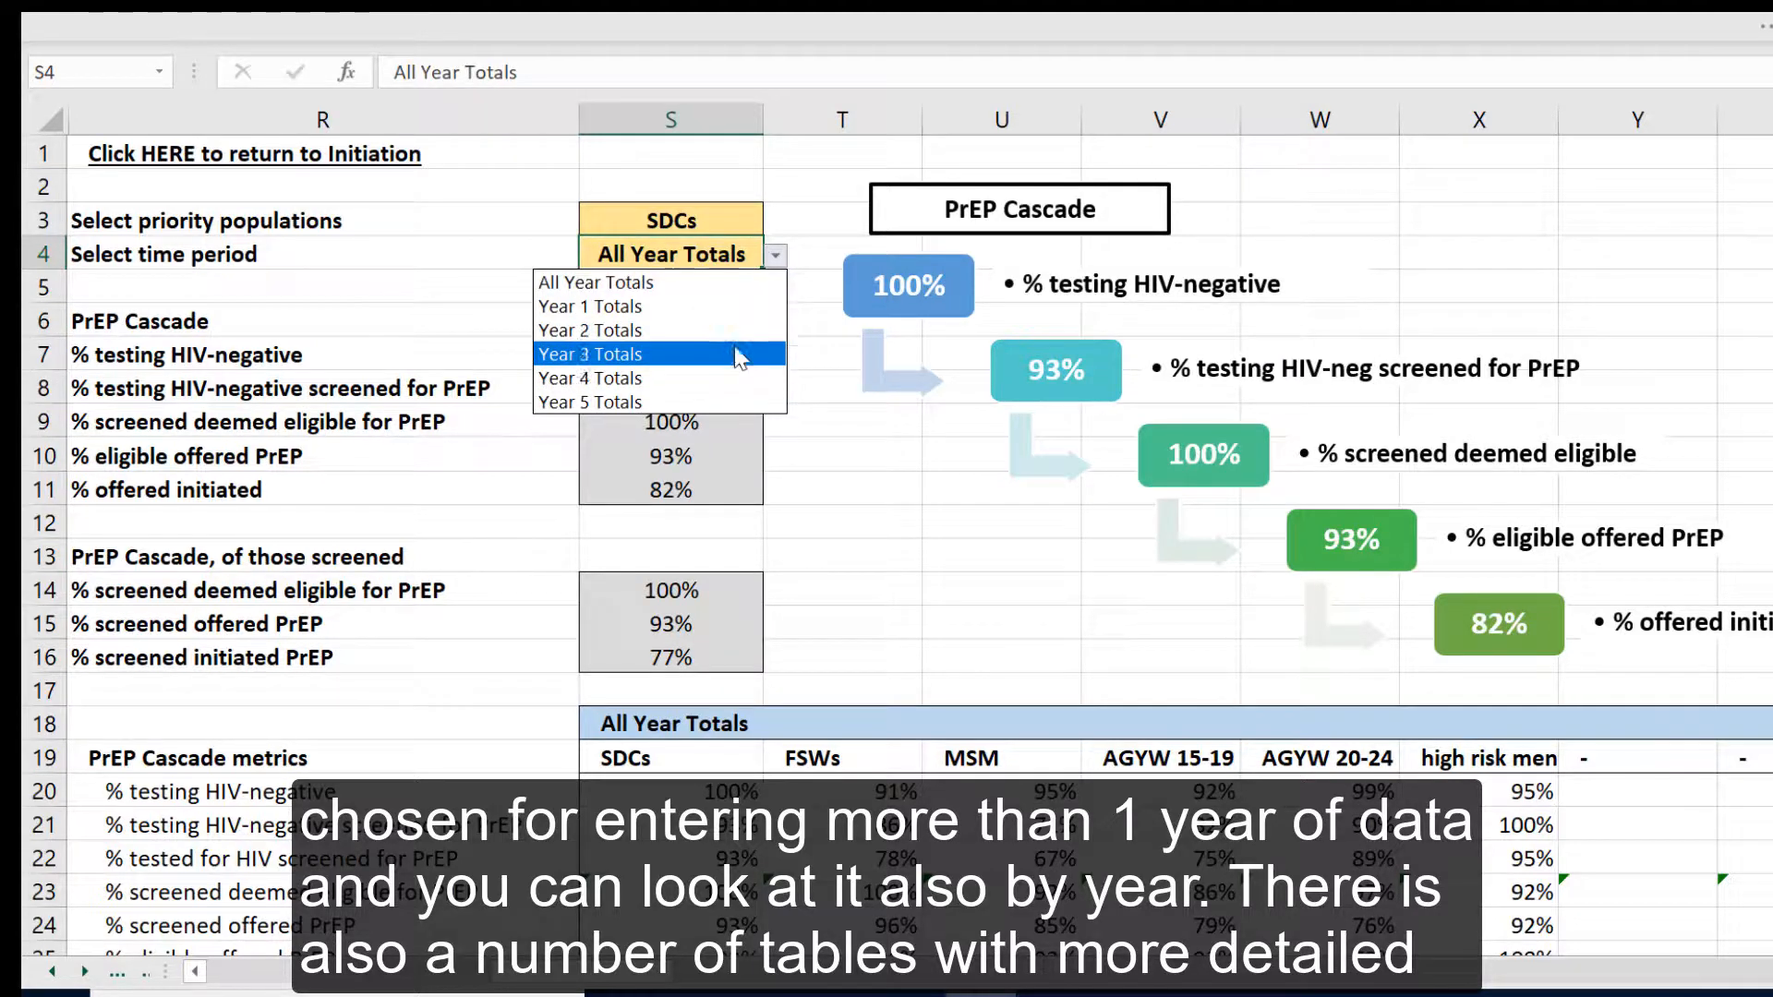
left_click(749, 283)
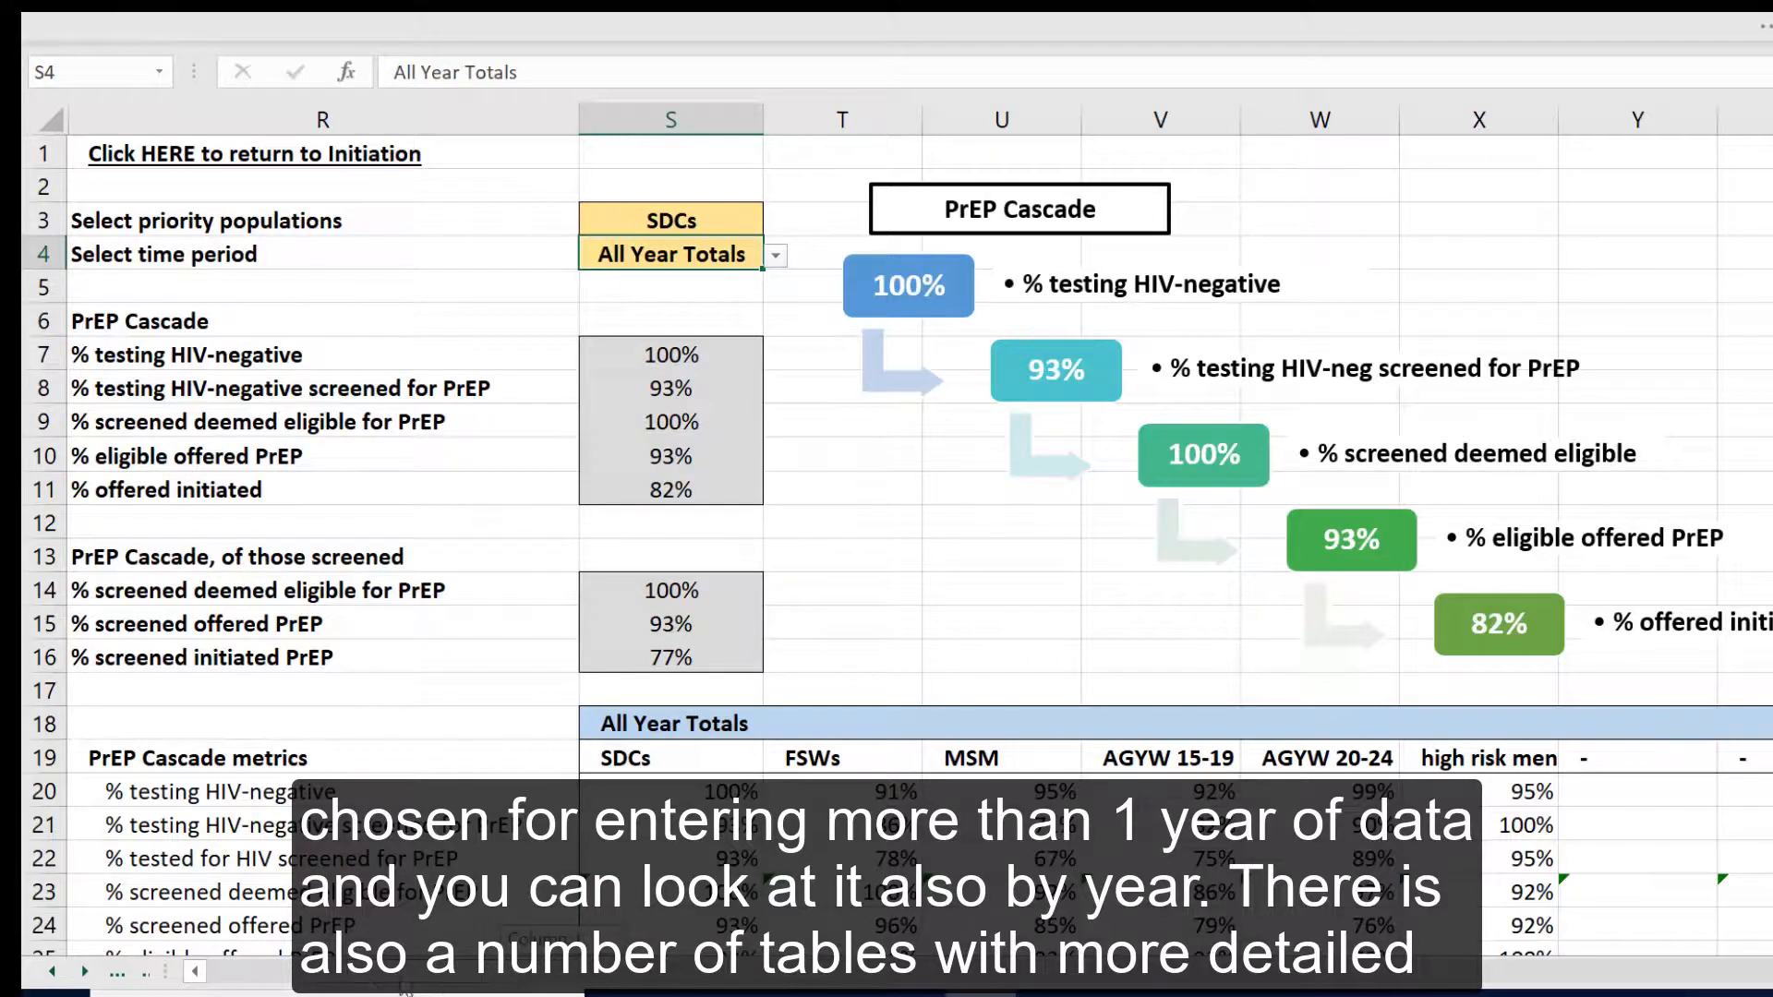
Step: Examine the detailed tables of PrEP cascade metrics and cascade data by population beneath the cascade summary
scroll(740, 741, "down", 4)
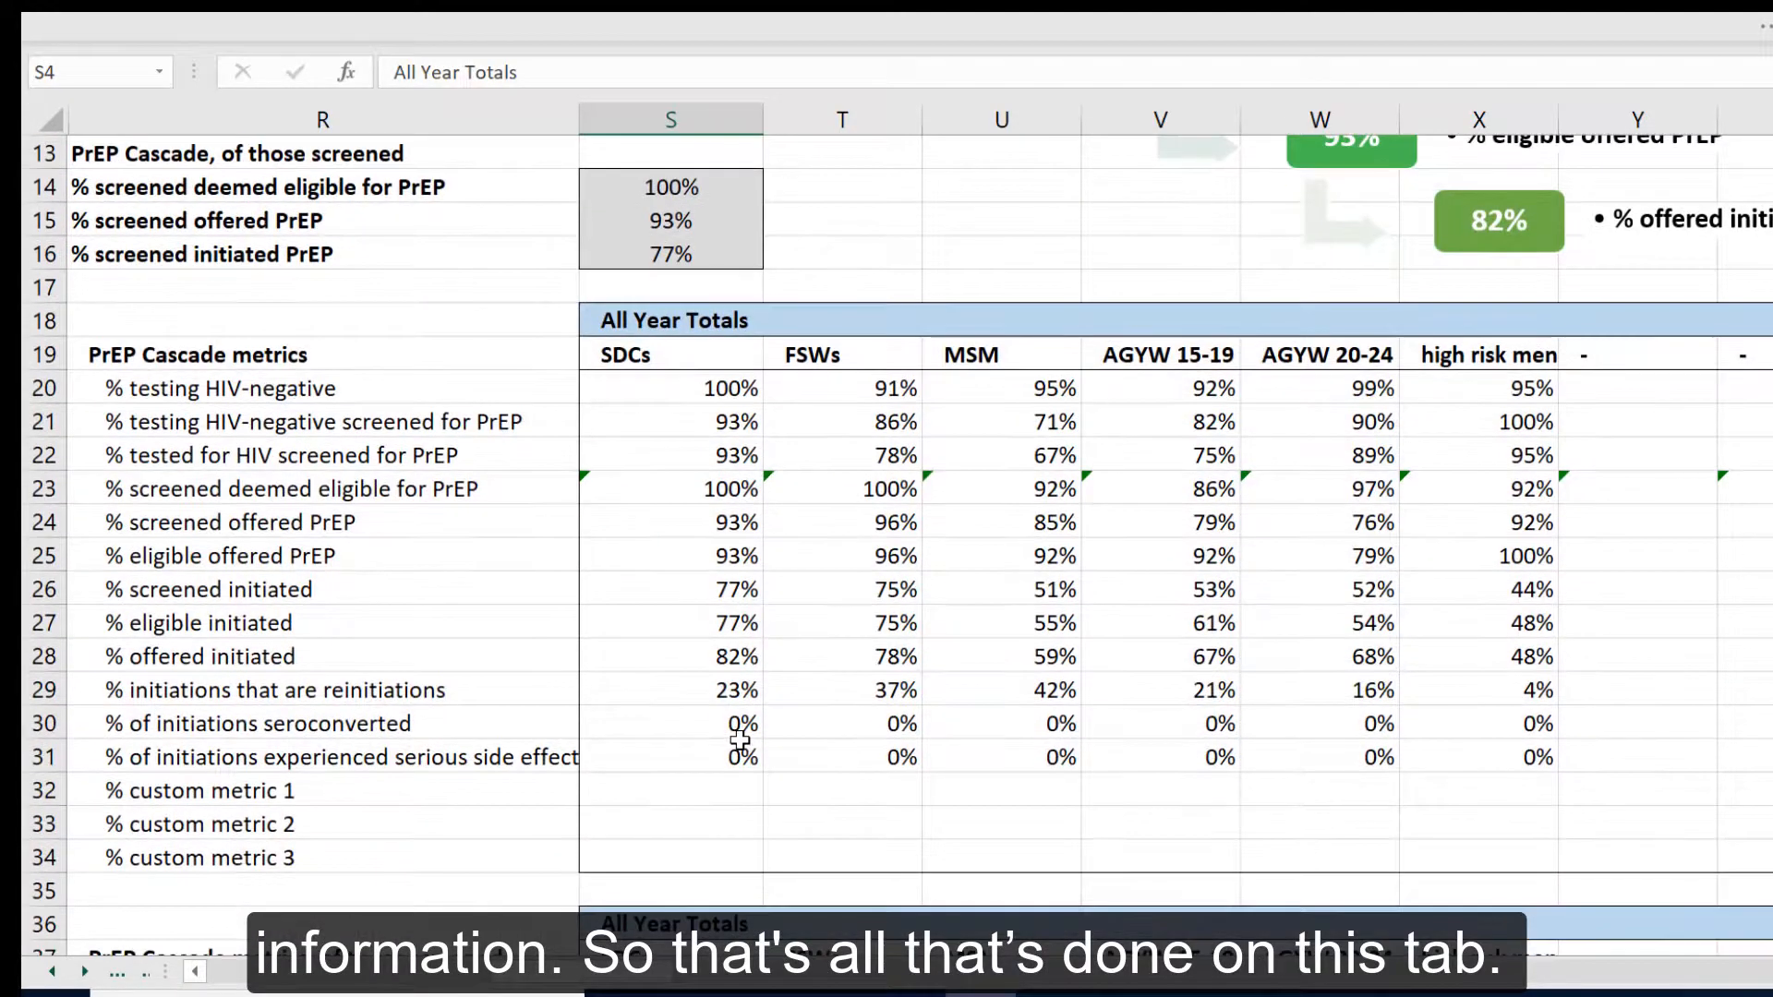
scroll(740, 741, "down", 7)
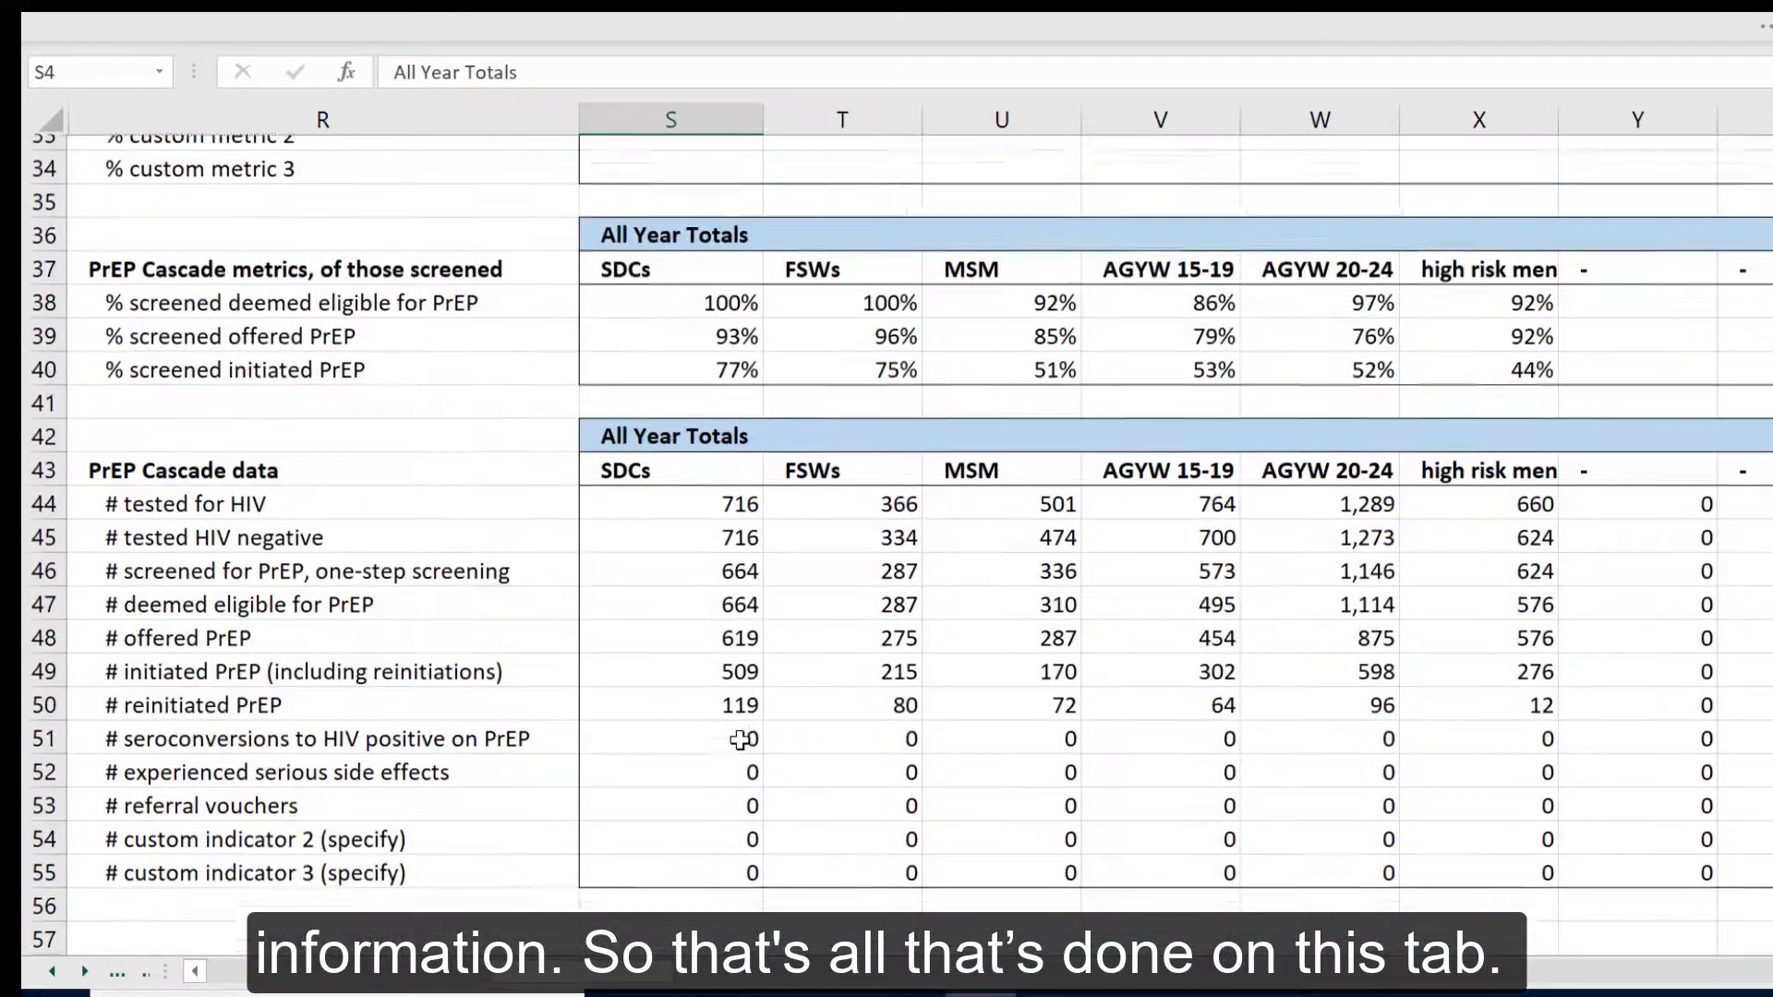
scroll(740, 741, "up", 10)
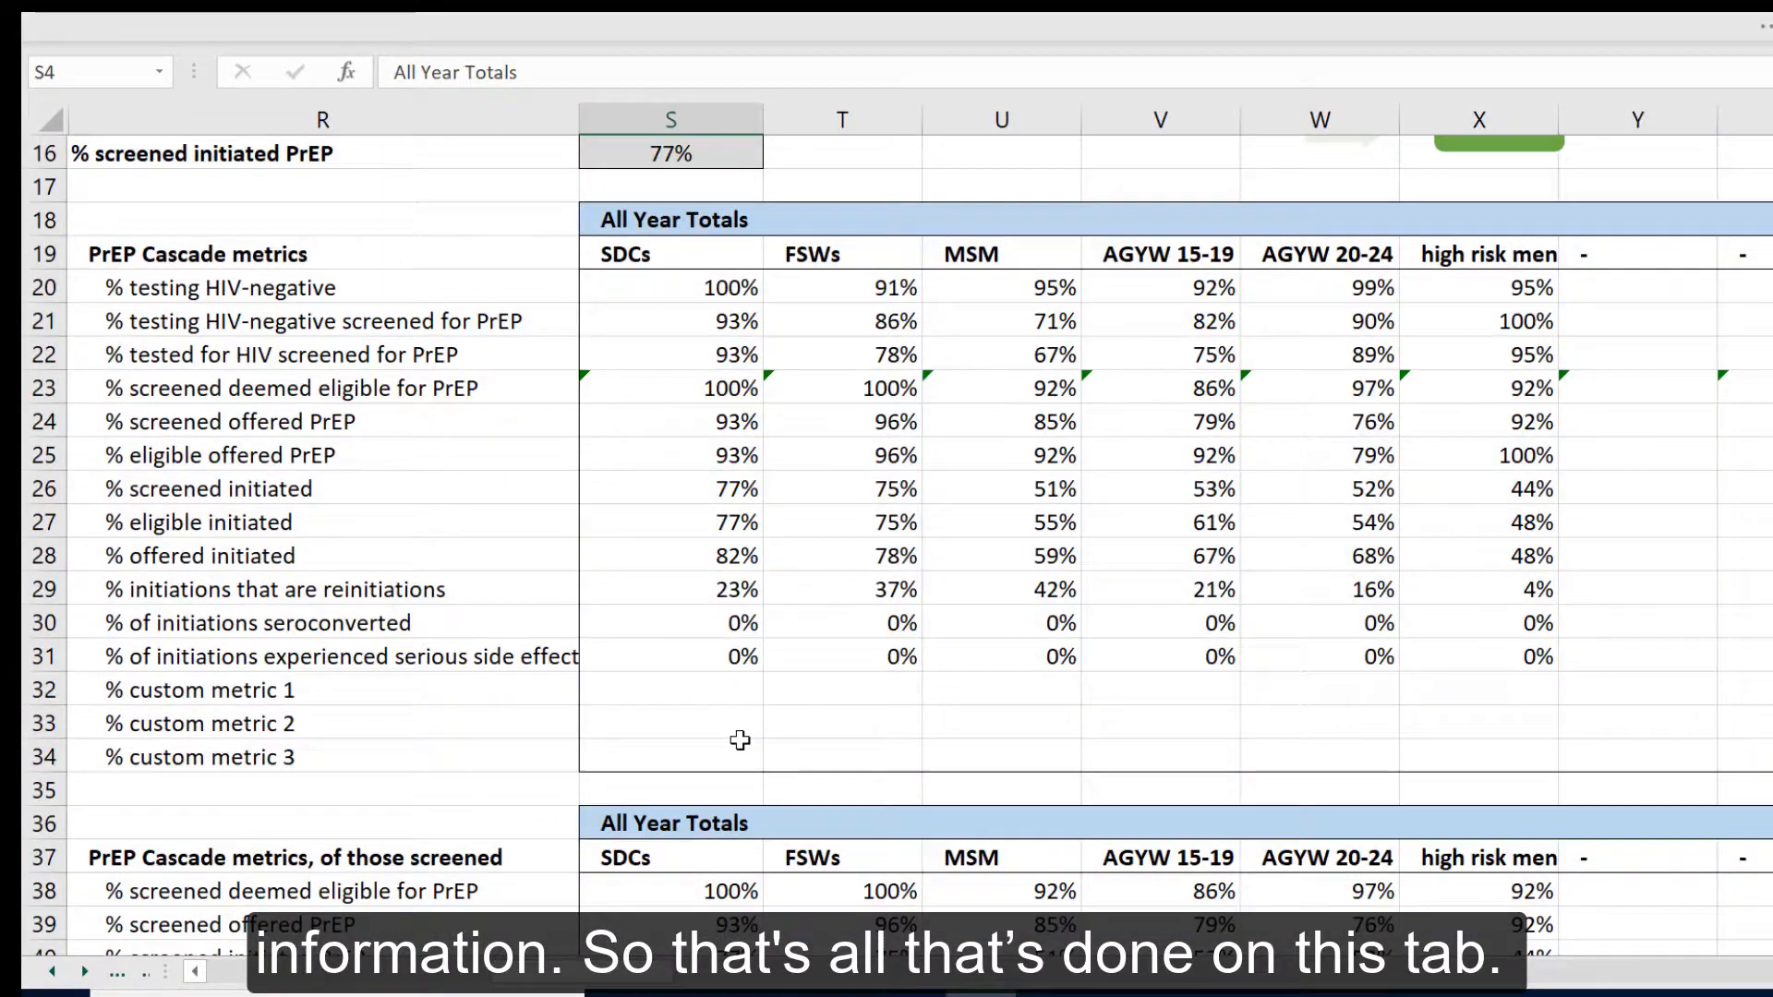
scroll(740, 739, "up", 1)
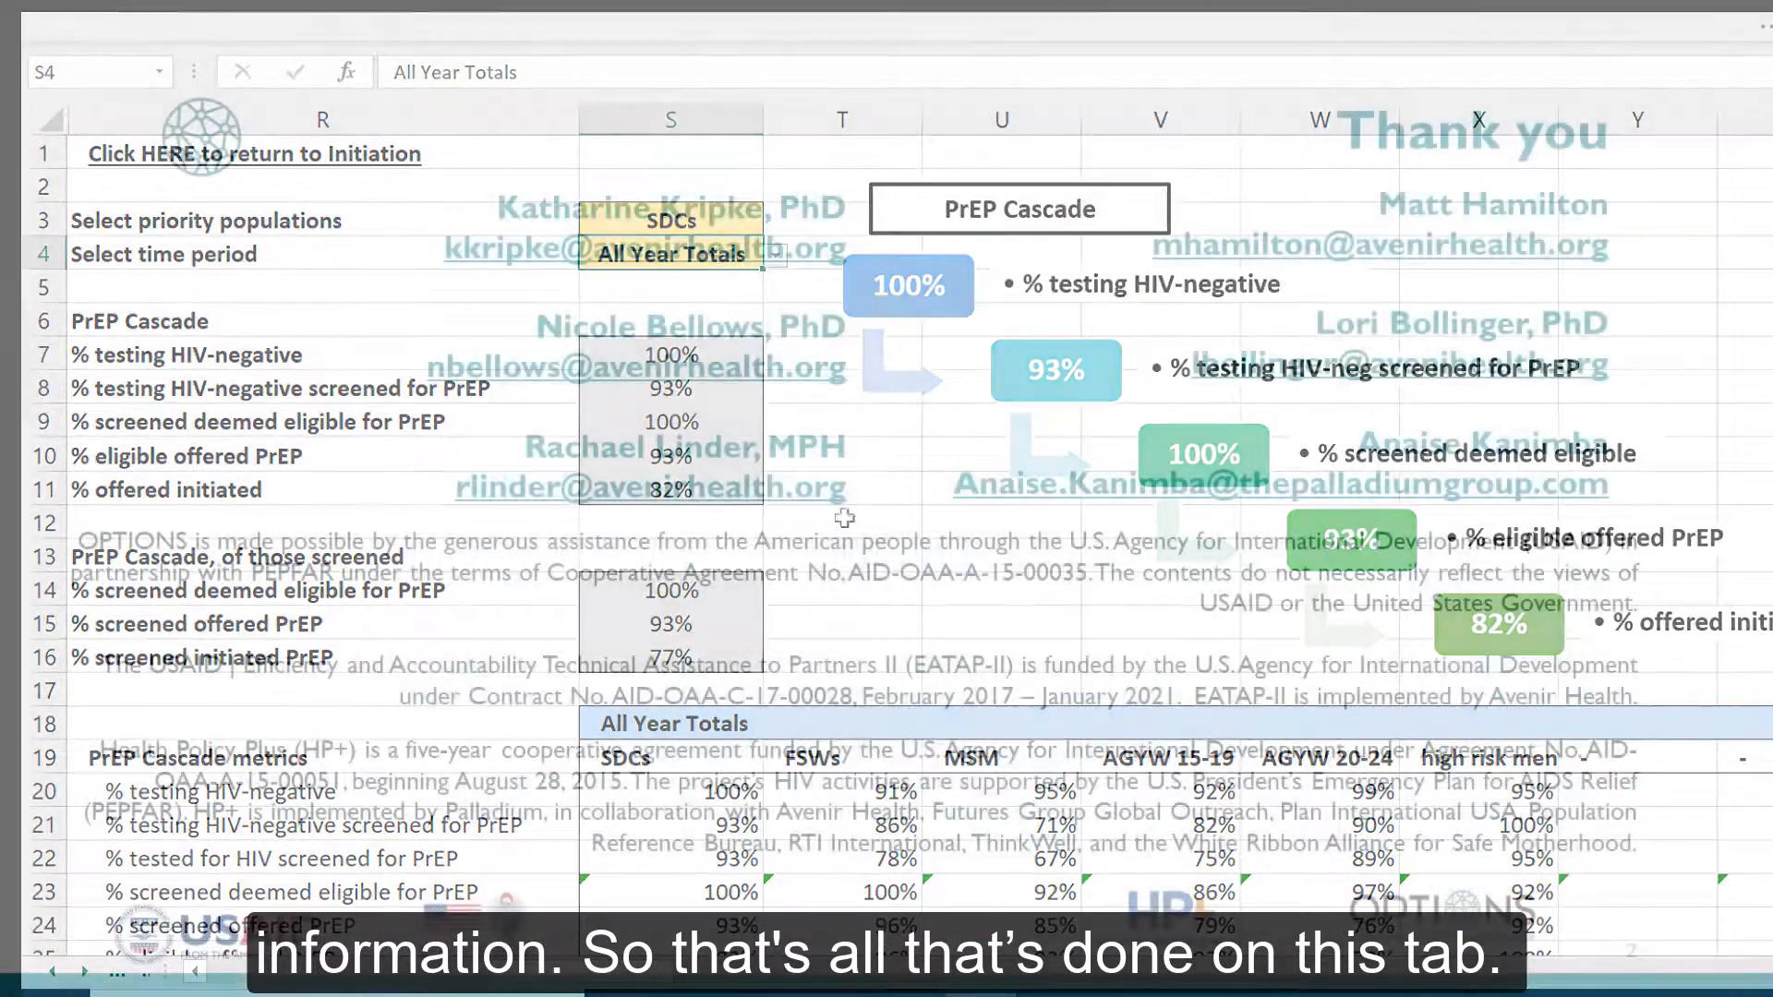